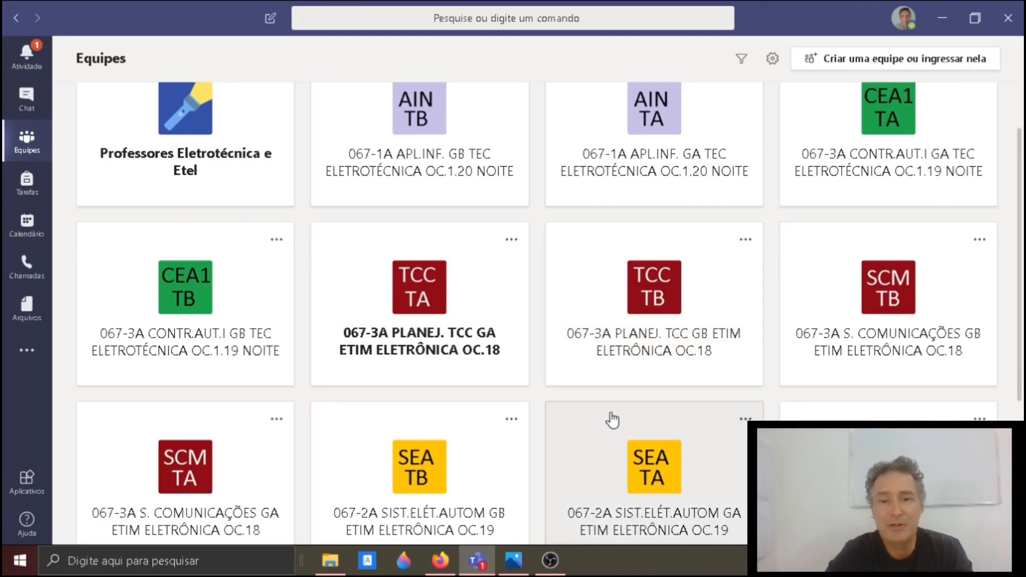
- Open the assignments area of the 067-3A PLANEJ. TCC GA ETIM ELETRÔNICA OC.18 team and continue past its introduction
{"action": "scroll", "coordinate": [609, 419], "scroll_direction": "down", "scroll_amount": 1}
{"action": "scroll", "coordinate": [610, 412], "scroll_direction": "up", "scroll_amount": 3}
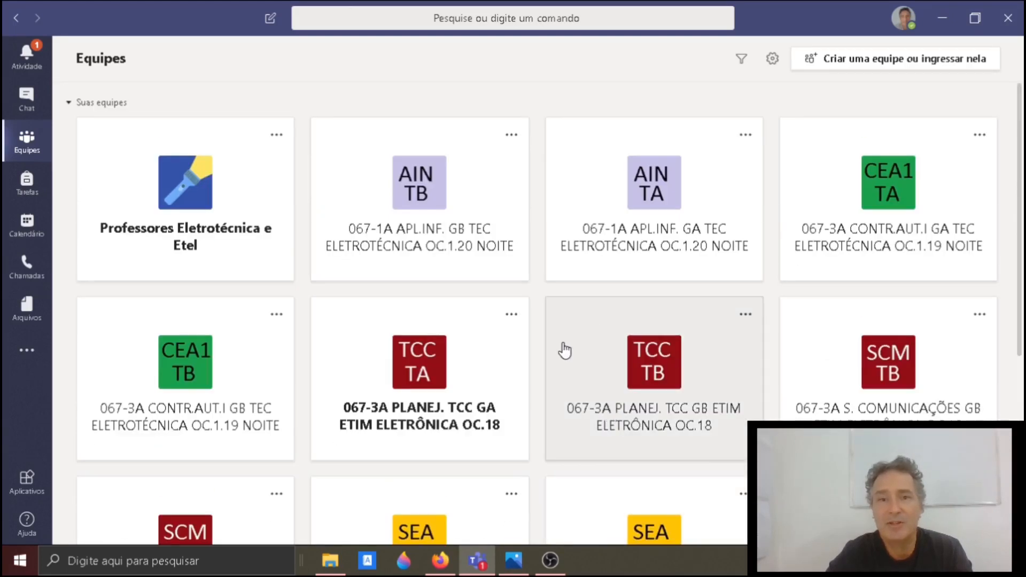
{"action": "left_click", "coordinate": [426, 369]}
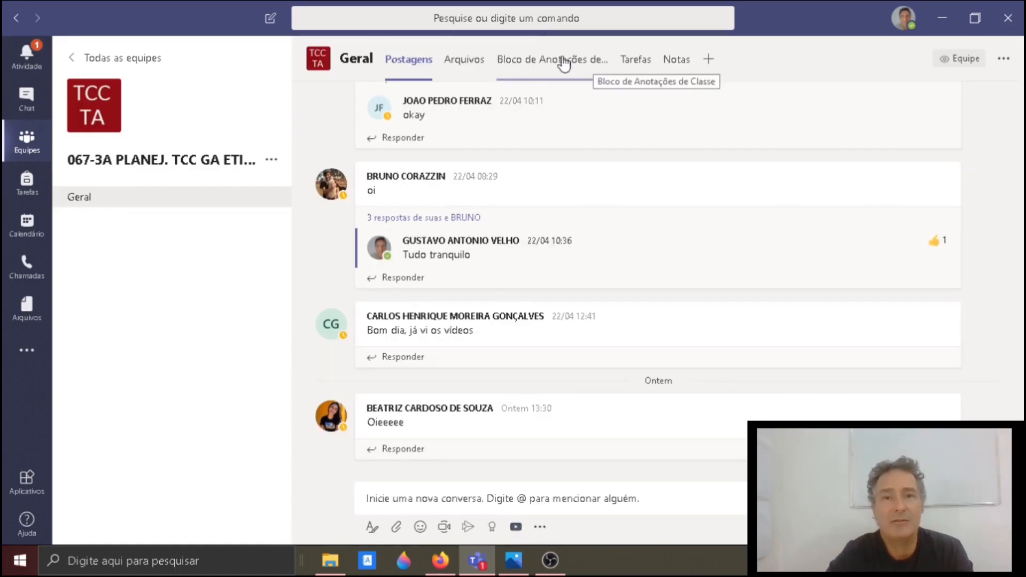
{"action": "left_click", "coordinate": [636, 65]}
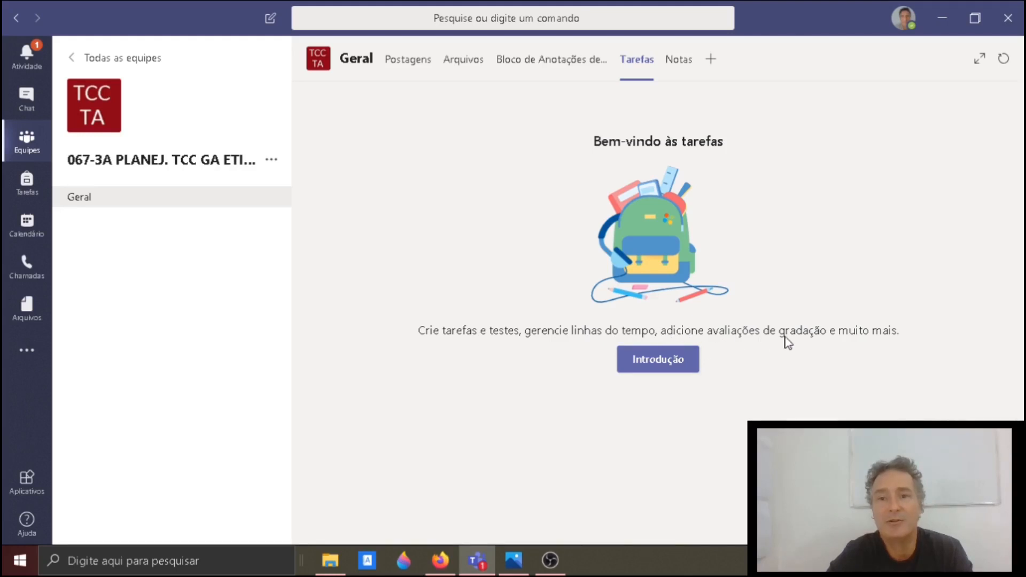
{"action": "left_click", "coordinate": [659, 360]}
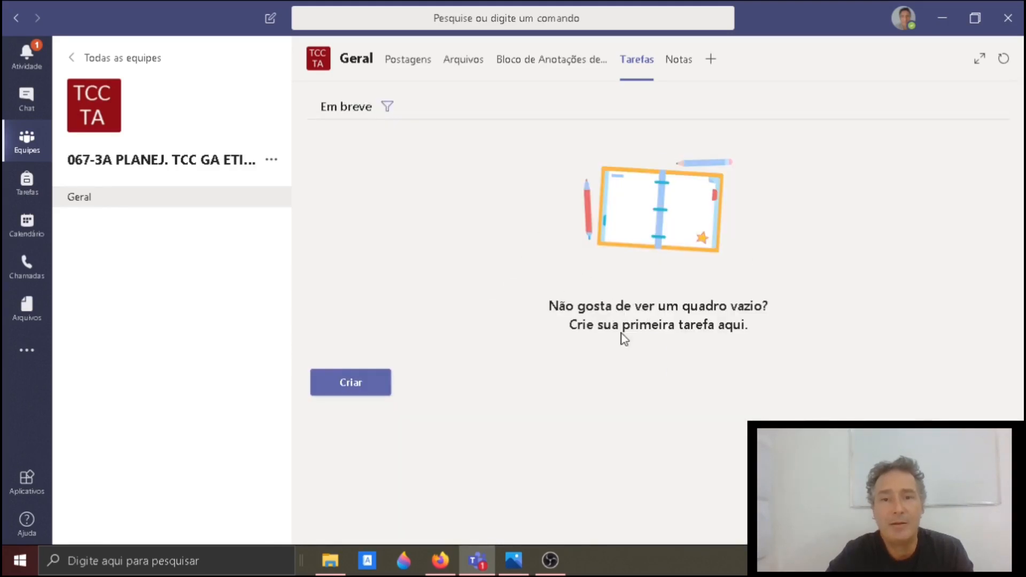
- Start a questionnaire assignment for the team and create a new blank form for it in Microsoft Forms
{"action": "left_click", "coordinate": [367, 394]}
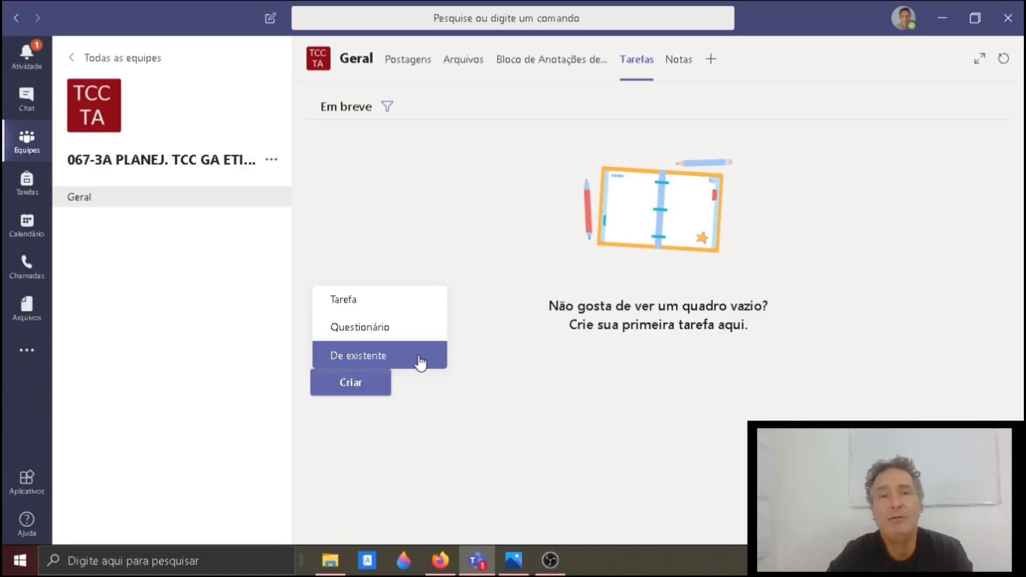
{"action": "left_click", "coordinate": [367, 330]}
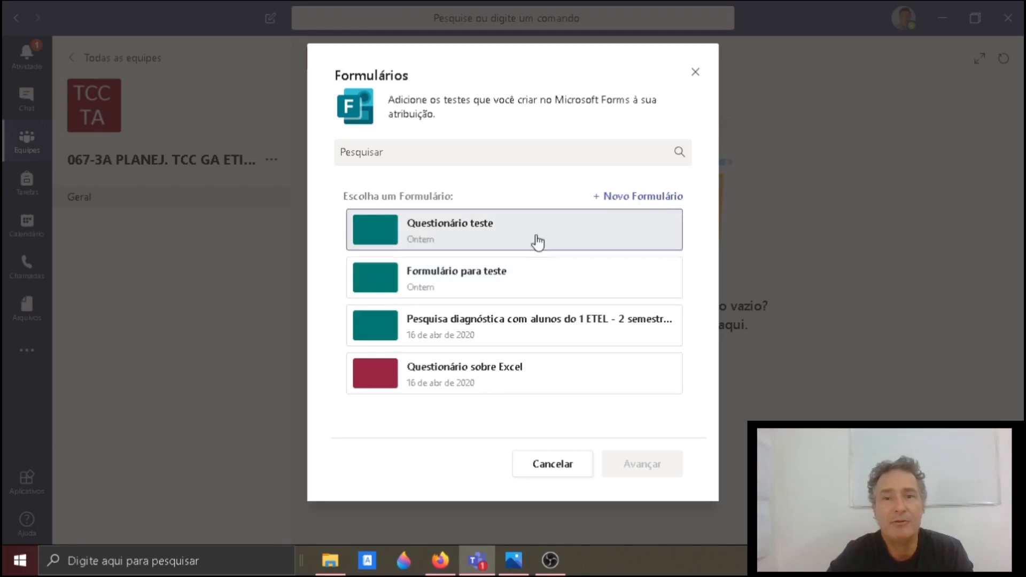
{"action": "left_click", "coordinate": [628, 198]}
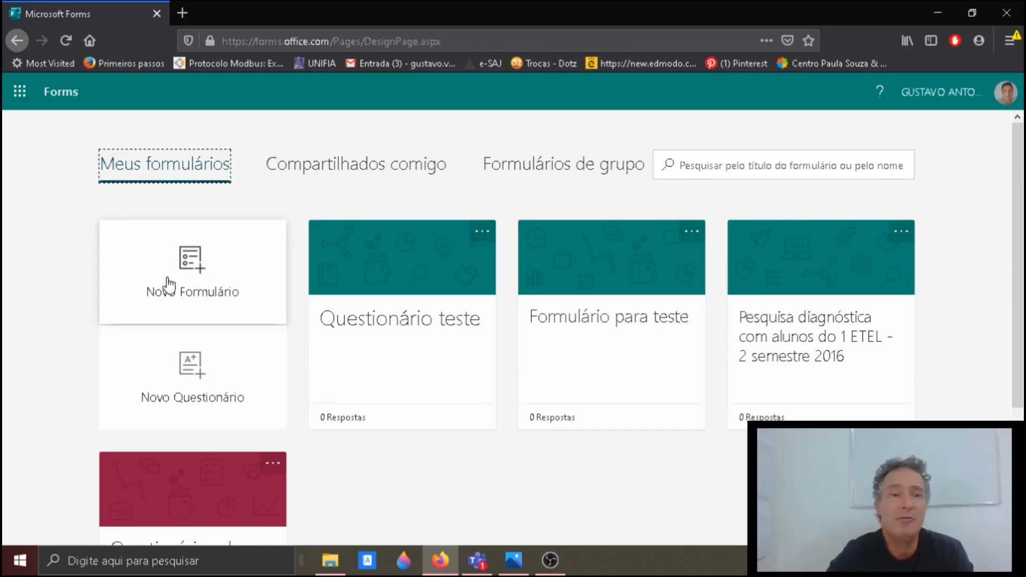
{"action": "left_click", "coordinate": [193, 270]}
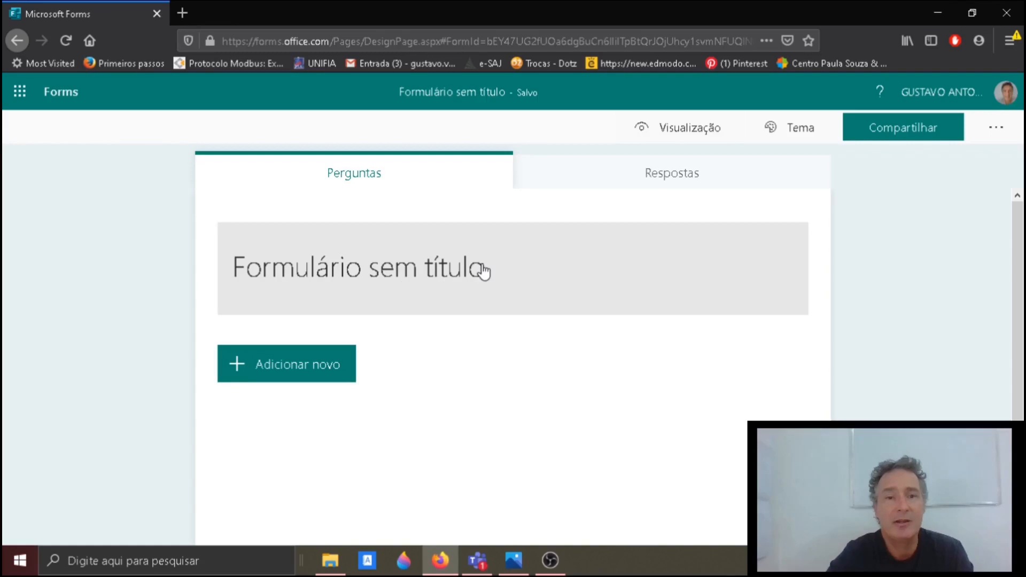
- Title the form "Formulário" followed by the teacher's first name
{"action": "left_click", "coordinate": [478, 266]}
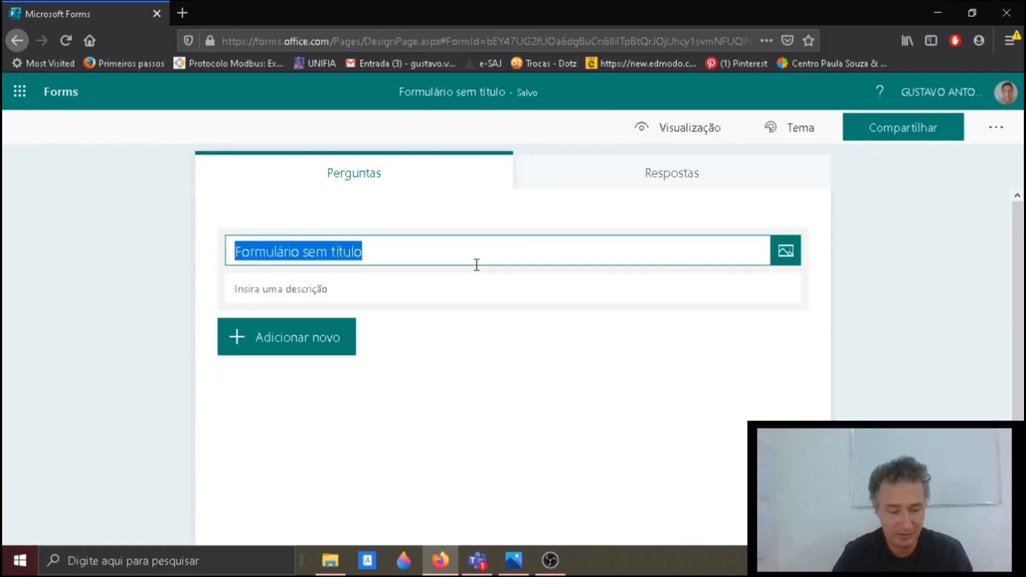
{"action": "type", "text": "Formu"}
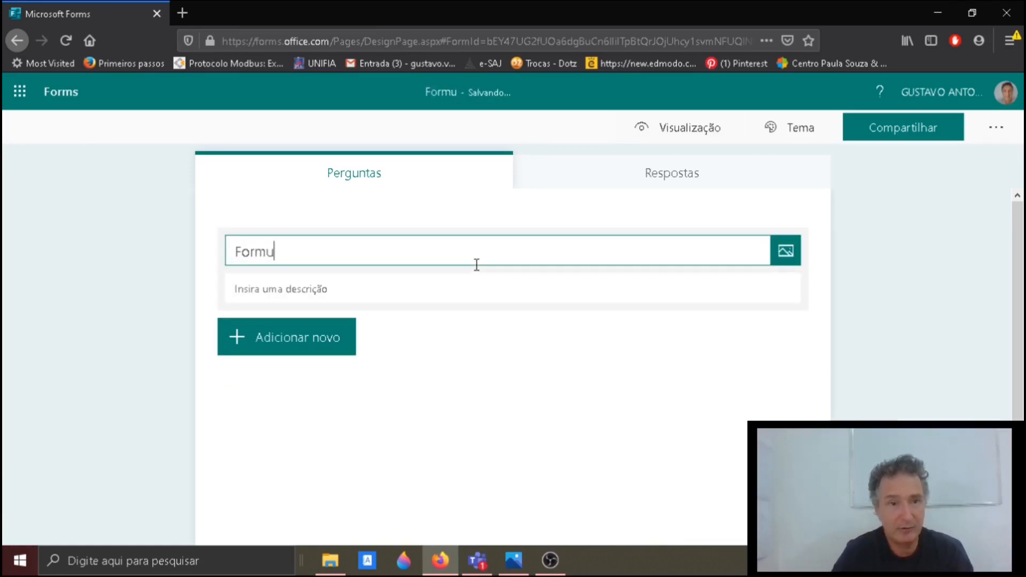
{"action": "type", "text": "lário"}
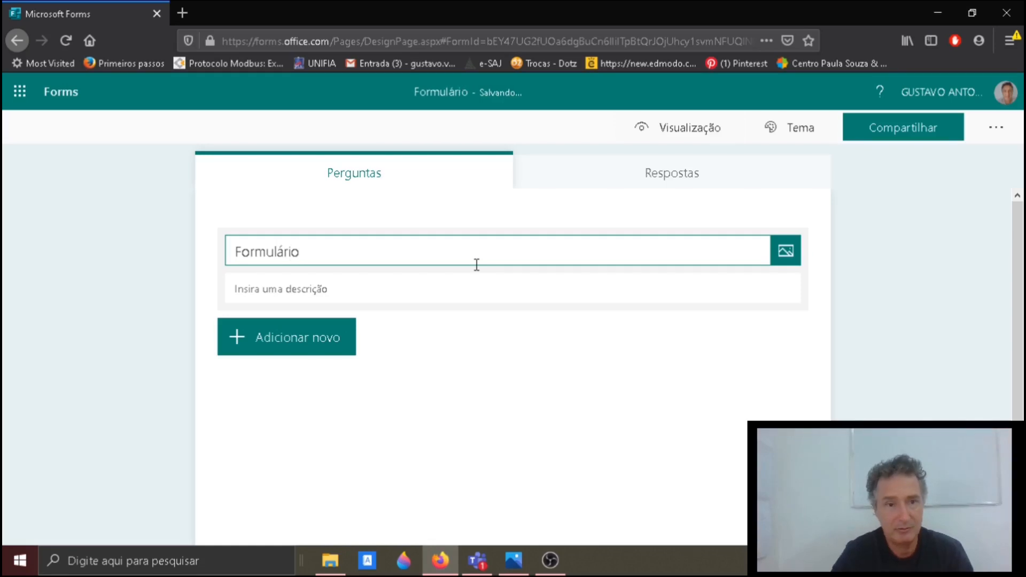
{"action": "type", "text": " Gustavo"}
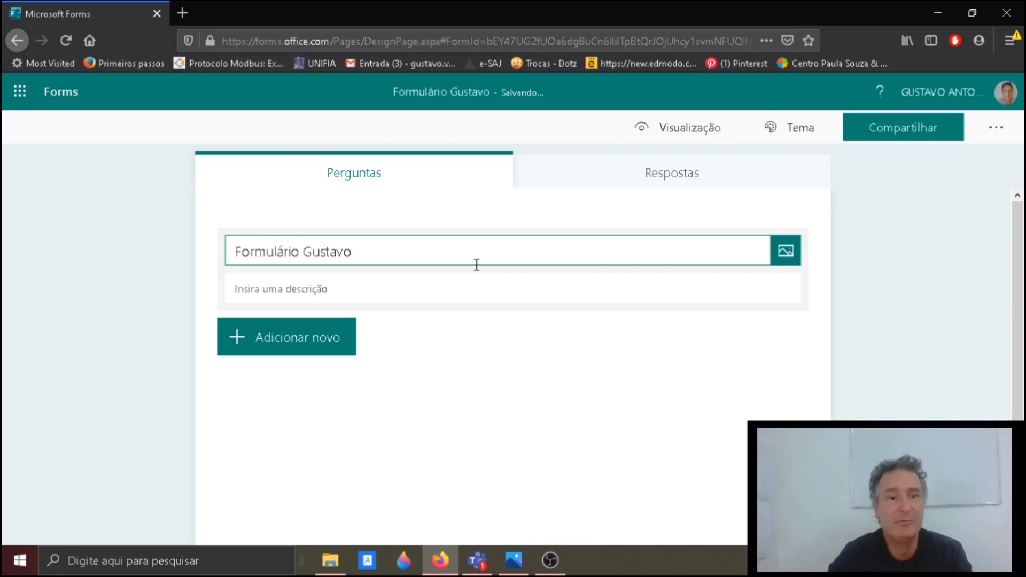
- Enter "Formulário exemplo" as the form's description, with the accent on the a
{"action": "left_click", "coordinate": [309, 283]}
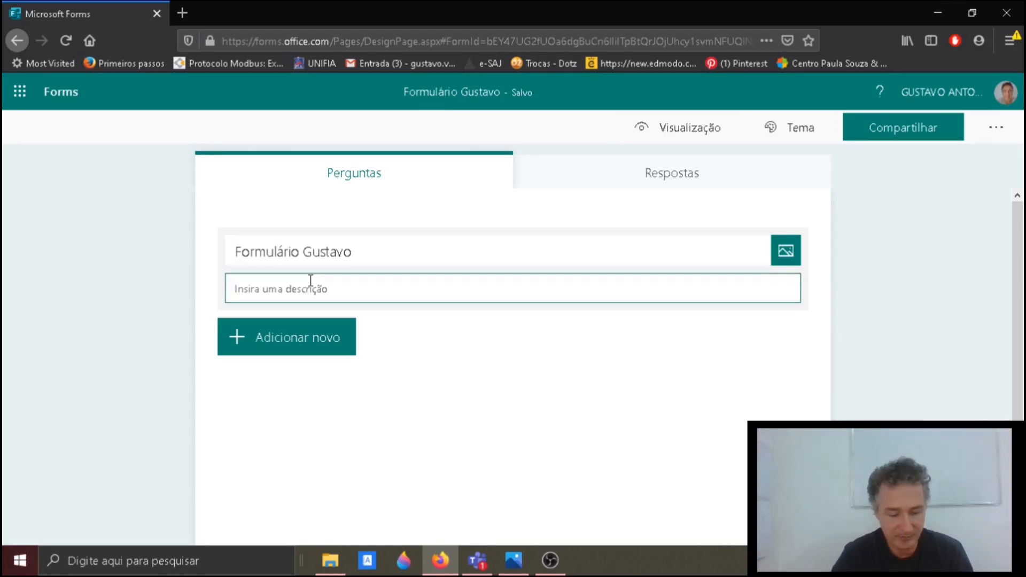
{"action": "type", "text": "Formulario exemplo"}
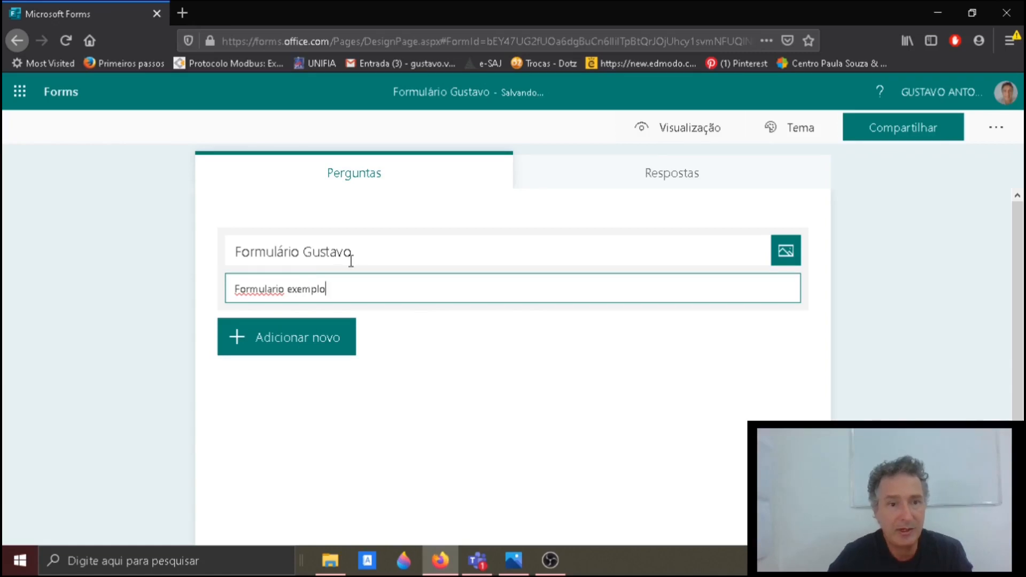
{"action": "left_click", "coordinate": [274, 289]}
{"action": "key", "text": "BackSpace"}
{"action": "type", "text": "á"}
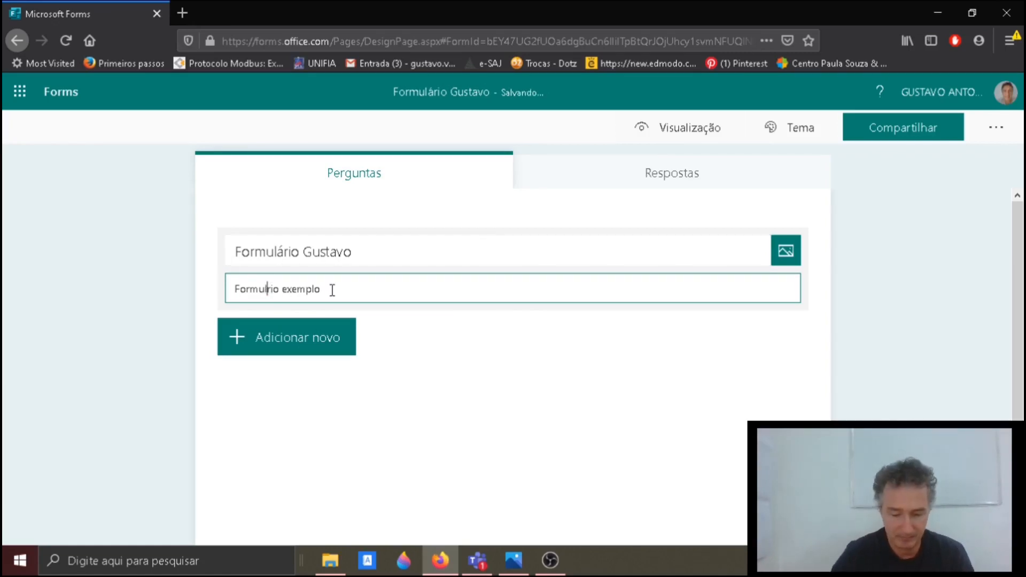
- Add a multiple-choice question to the form and extend it to four answer options
{"action": "left_click", "coordinate": [268, 339]}
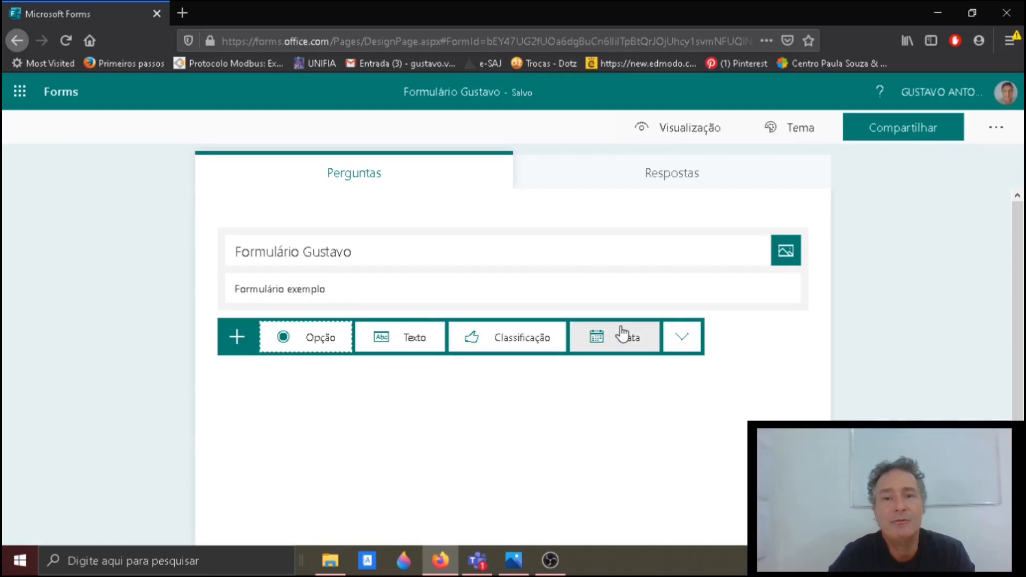
{"action": "left_click", "coordinate": [292, 338]}
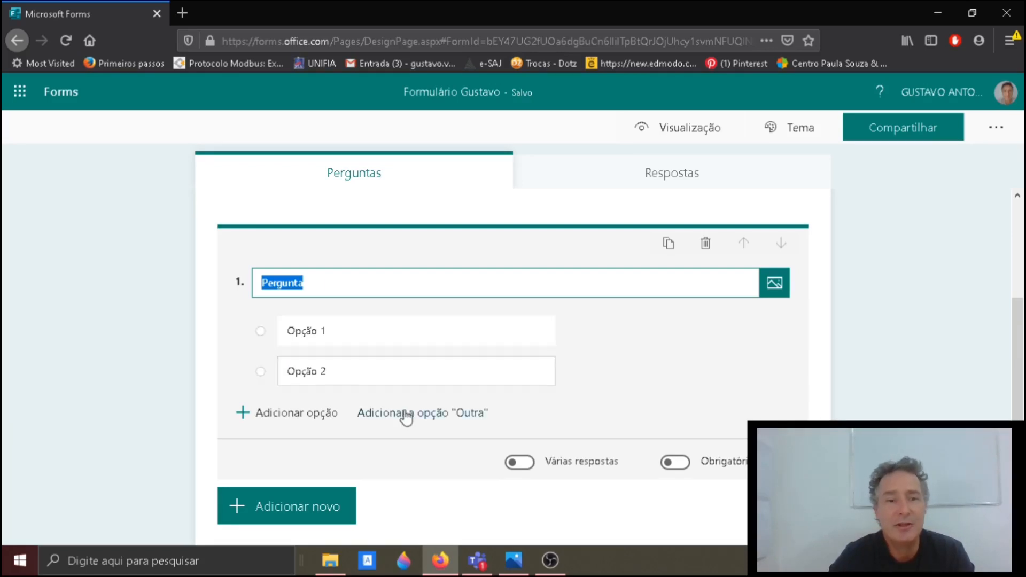
{"action": "left_click", "coordinate": [251, 417]}
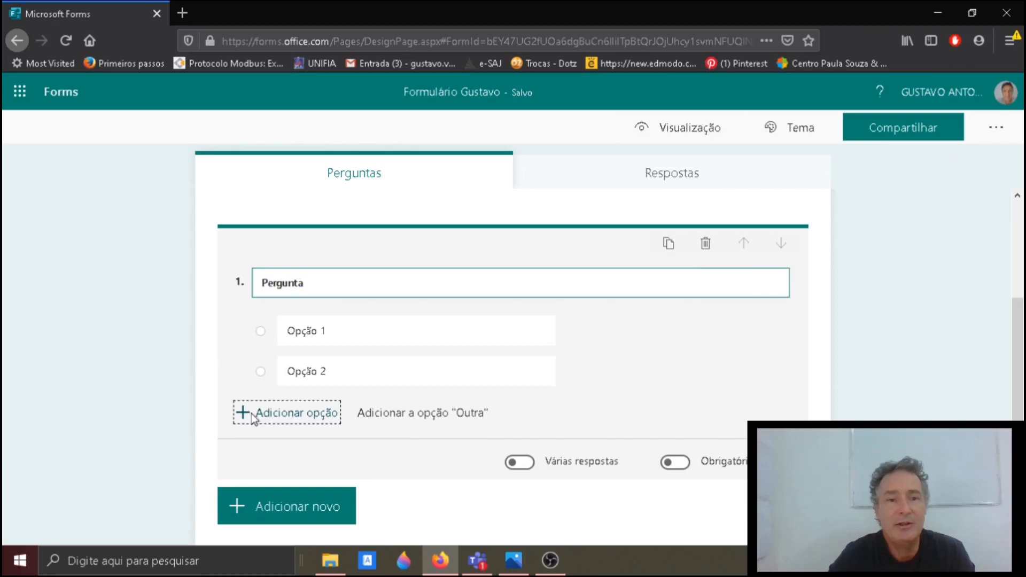
{"action": "left_click", "coordinate": [248, 453]}
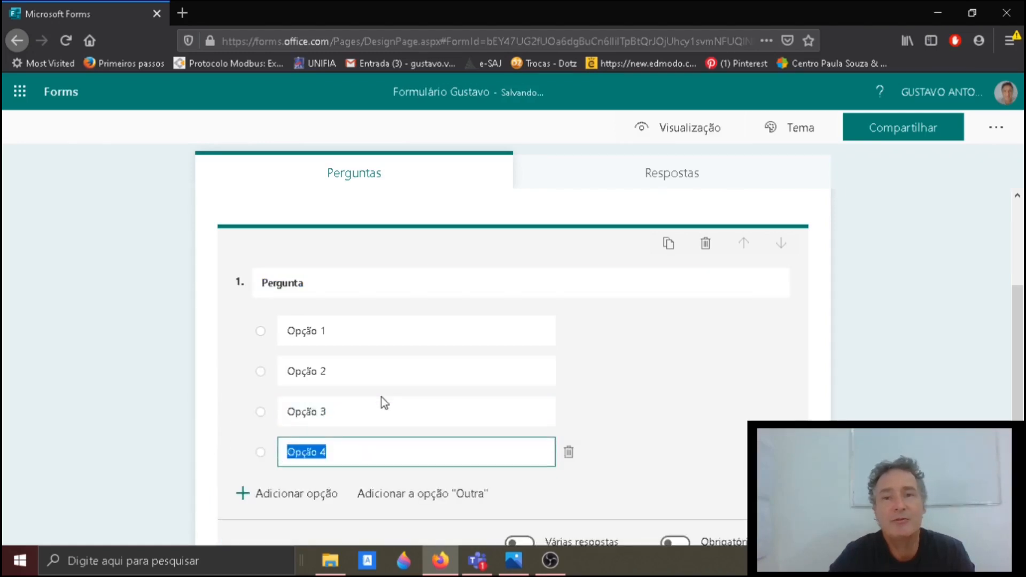
- Try multiple answers on the choice question, switch them off again, and make the question required
{"action": "scroll", "coordinate": [383, 395], "scroll_direction": "down", "scroll_amount": 2}
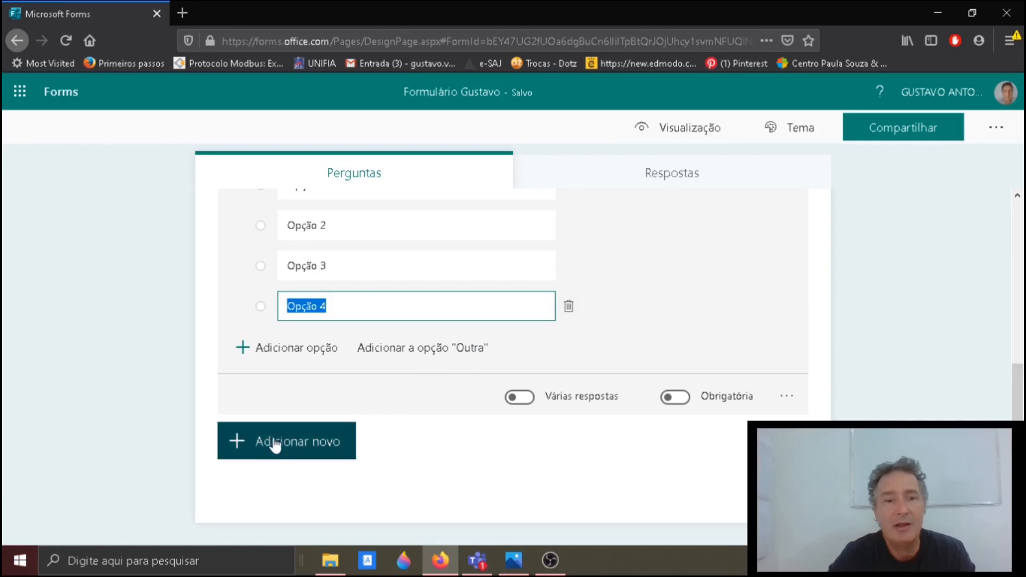
{"action": "left_click", "coordinate": [522, 398]}
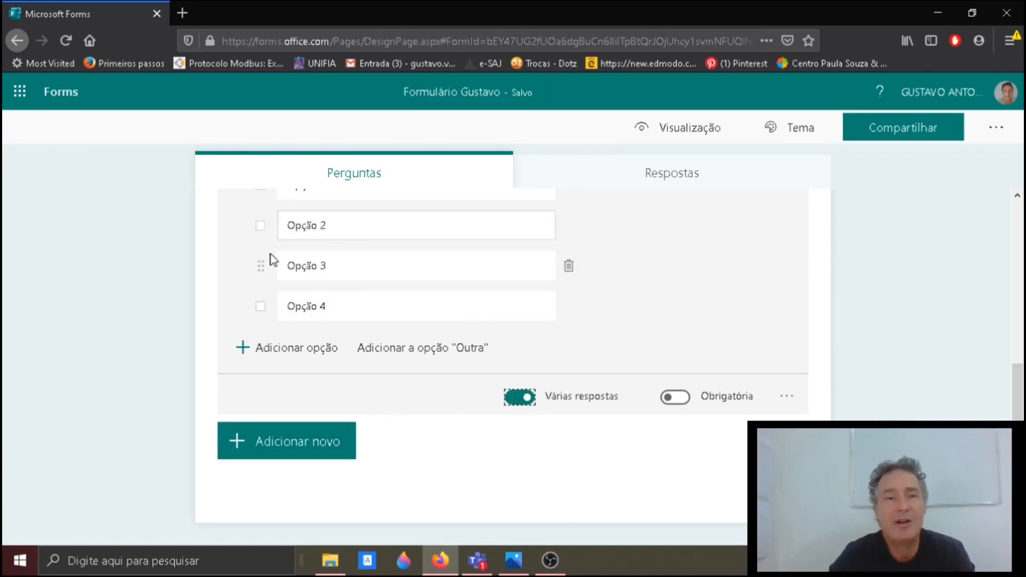
{"action": "left_click", "coordinate": [518, 400]}
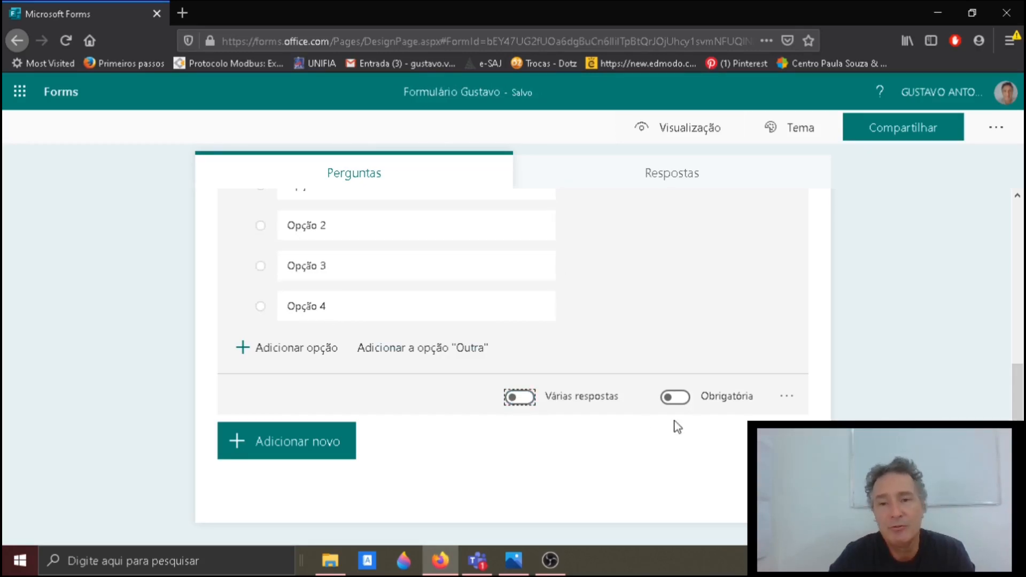
{"action": "left_click", "coordinate": [686, 406]}
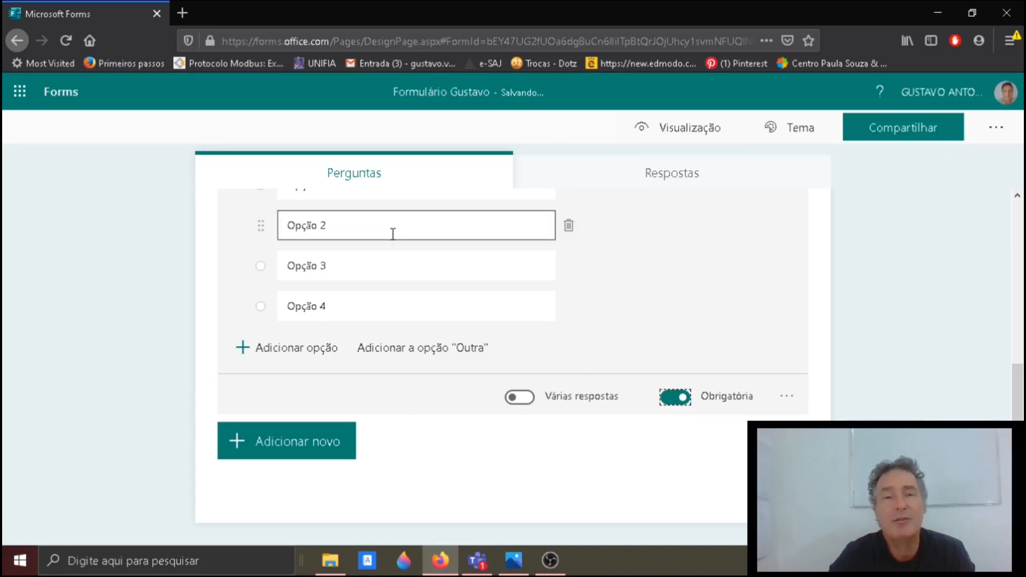
{"action": "scroll", "coordinate": [708, 406], "scroll_direction": "up", "scroll_amount": 2}
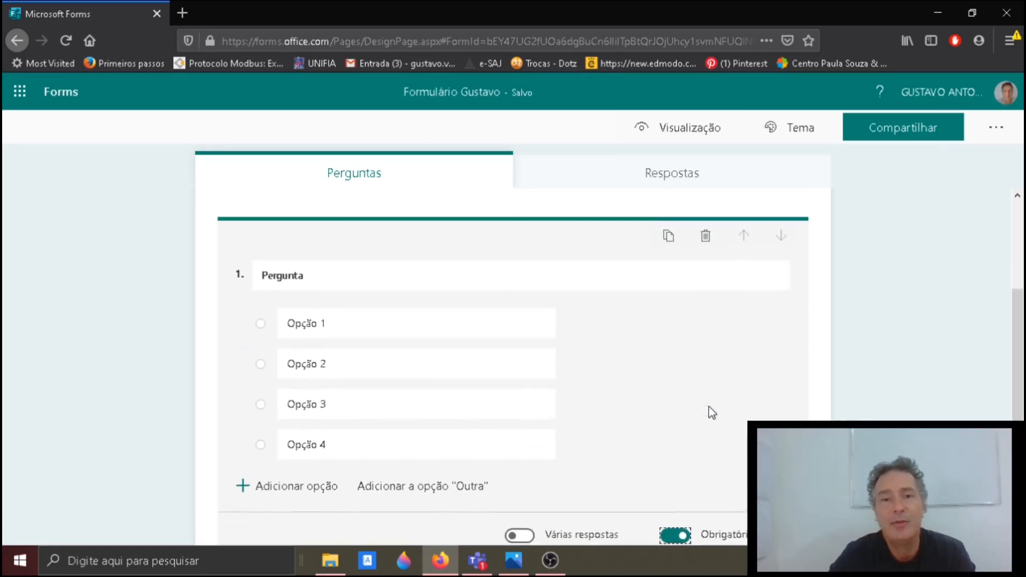
{"action": "scroll", "coordinate": [706, 408], "scroll_direction": "down", "scroll_amount": 2}
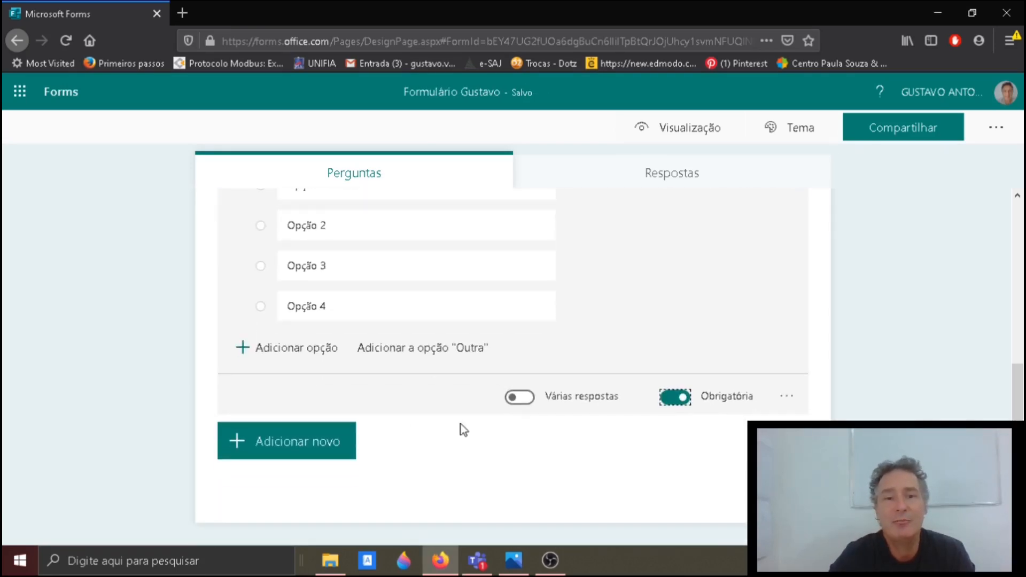
- Add a text question as question 2, try the long-answer setting, and return it to a short answer
{"action": "left_click", "coordinate": [282, 446]}
{"action": "left_click", "coordinate": [395, 446]}
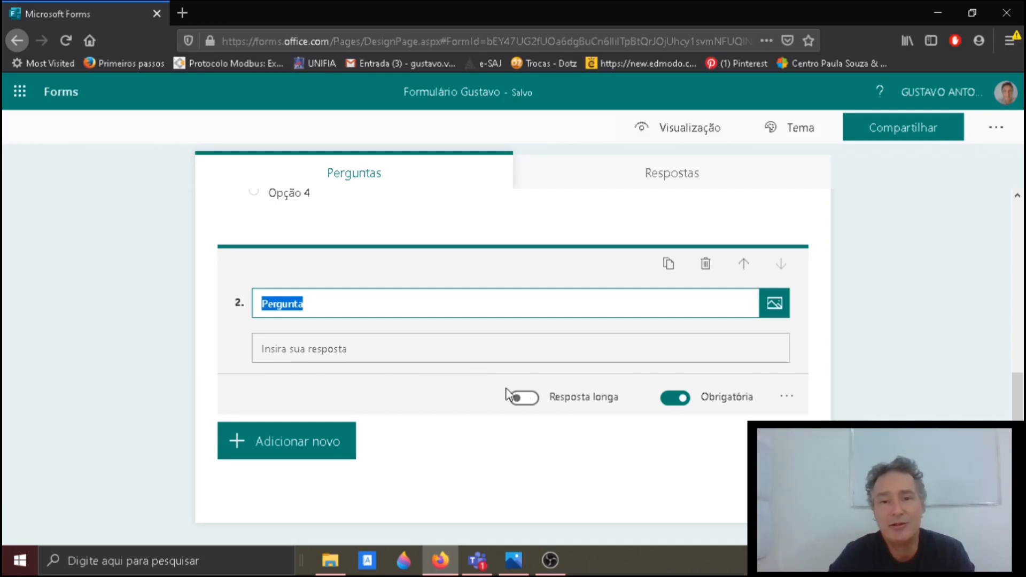
{"action": "left_click", "coordinate": [528, 400]}
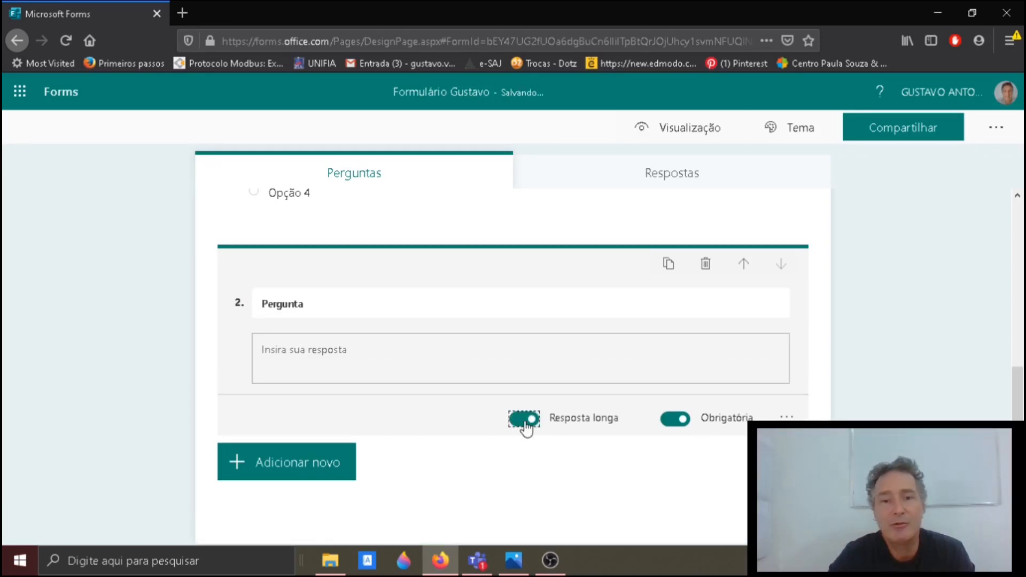
{"action": "left_click", "coordinate": [524, 421]}
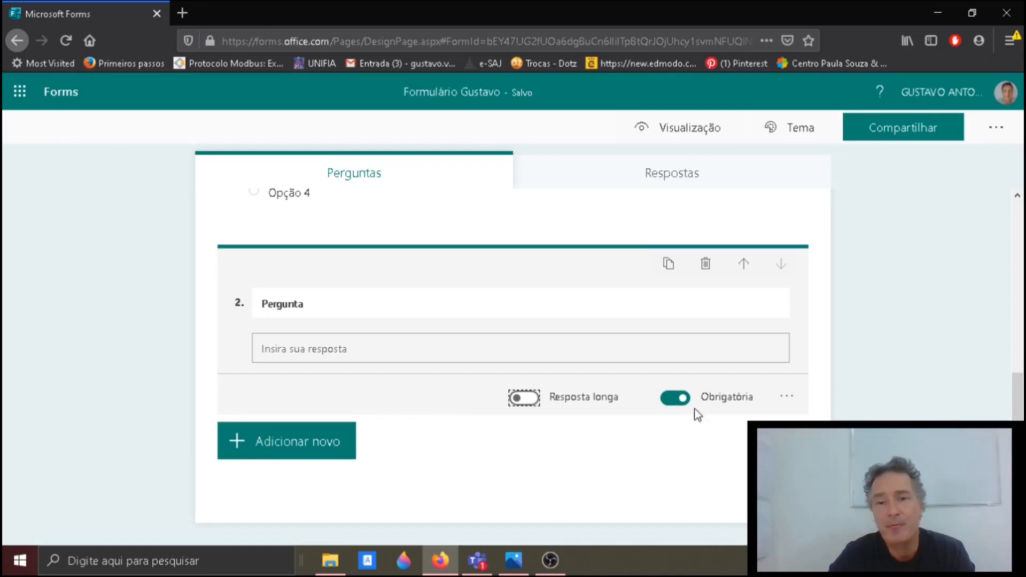
- Add a rating question with five stars as question 3 and a date question as question 4
{"action": "left_click", "coordinate": [298, 442]}
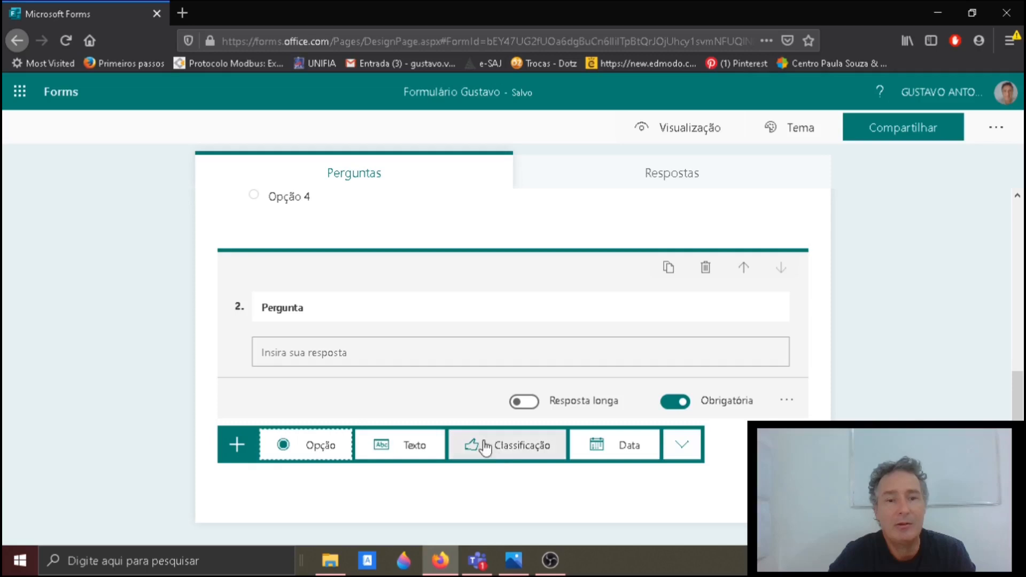
{"action": "left_click", "coordinate": [508, 447]}
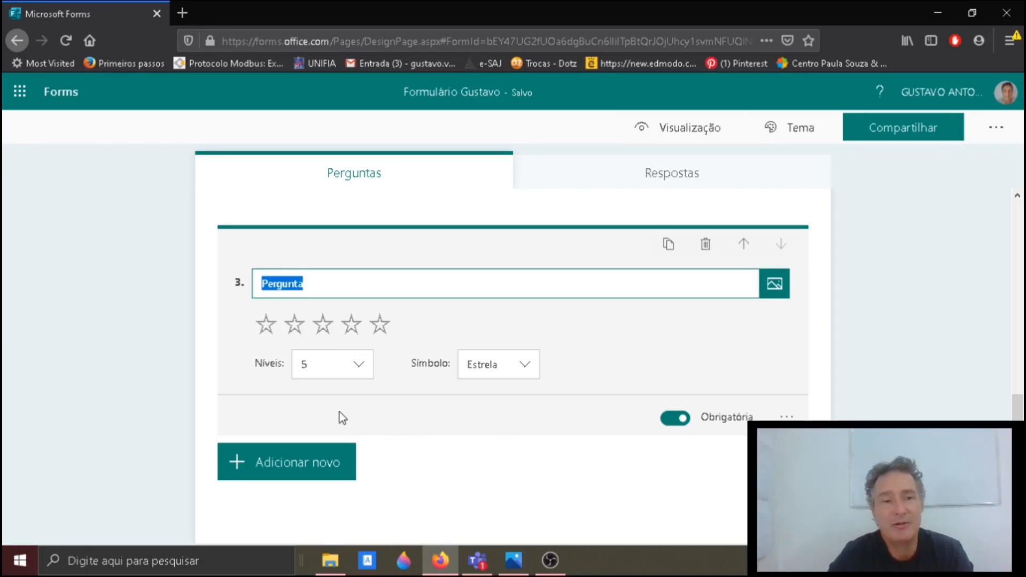
{"action": "left_click", "coordinate": [287, 464]}
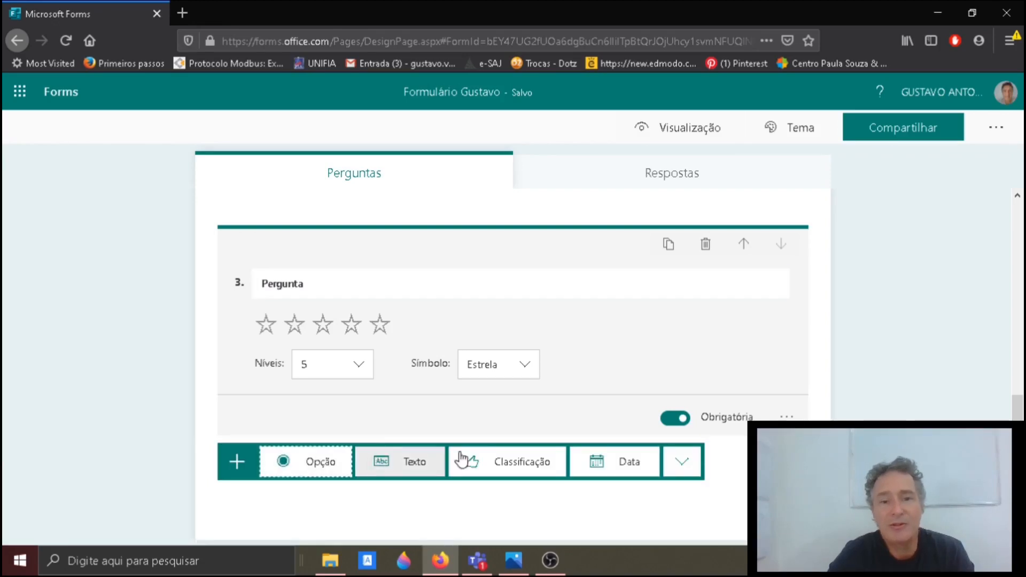
{"action": "left_click", "coordinate": [624, 465]}
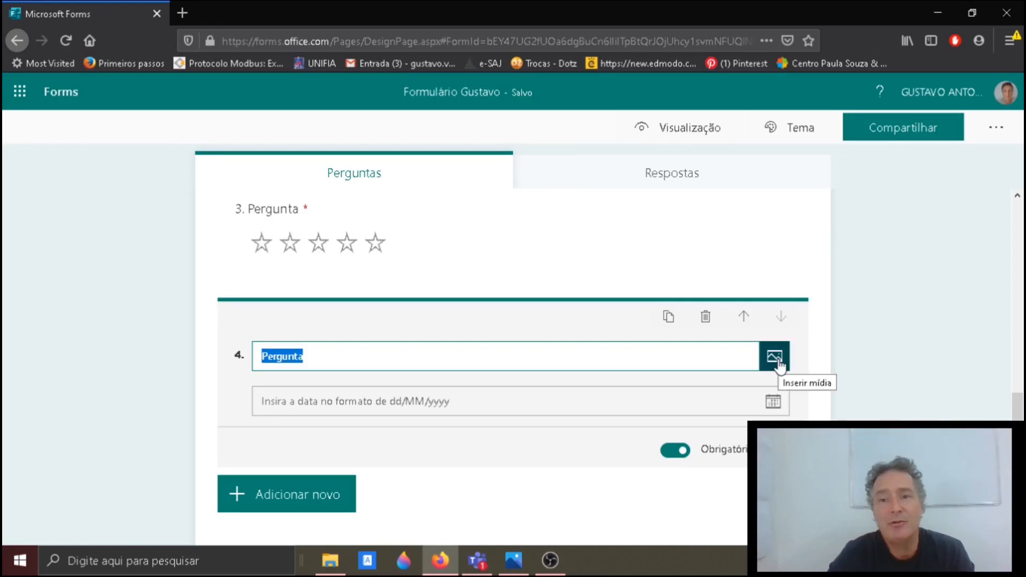
- Look over the form's questions and view the image and video media options for the date question
{"action": "scroll", "coordinate": [777, 364], "scroll_direction": "up", "scroll_amount": 10}
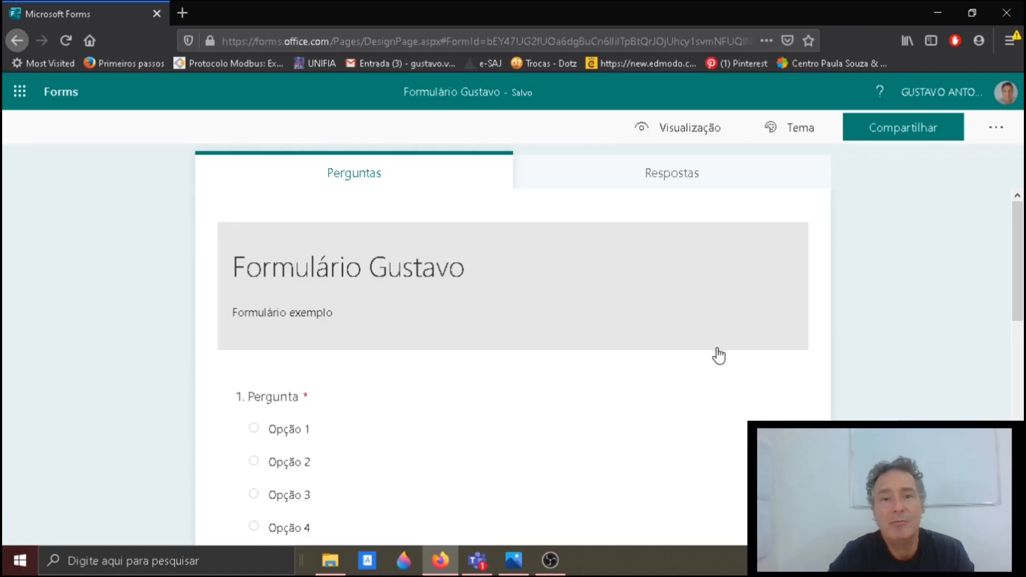
{"action": "scroll", "coordinate": [716, 356], "scroll_direction": "down", "scroll_amount": 6}
{"action": "scroll", "coordinate": [704, 384], "scroll_direction": "down", "scroll_amount": 5}
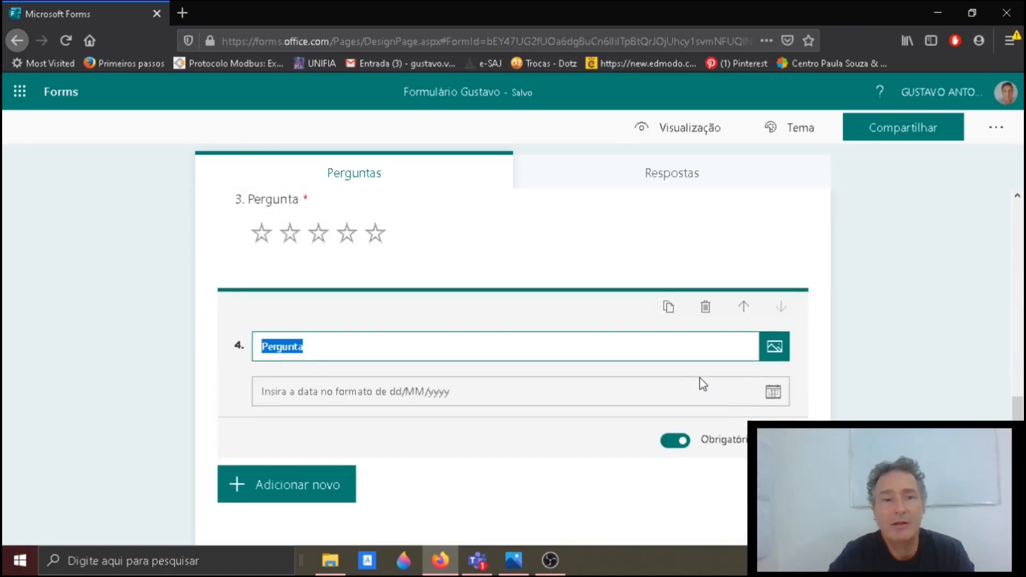
{"action": "left_click", "coordinate": [775, 350]}
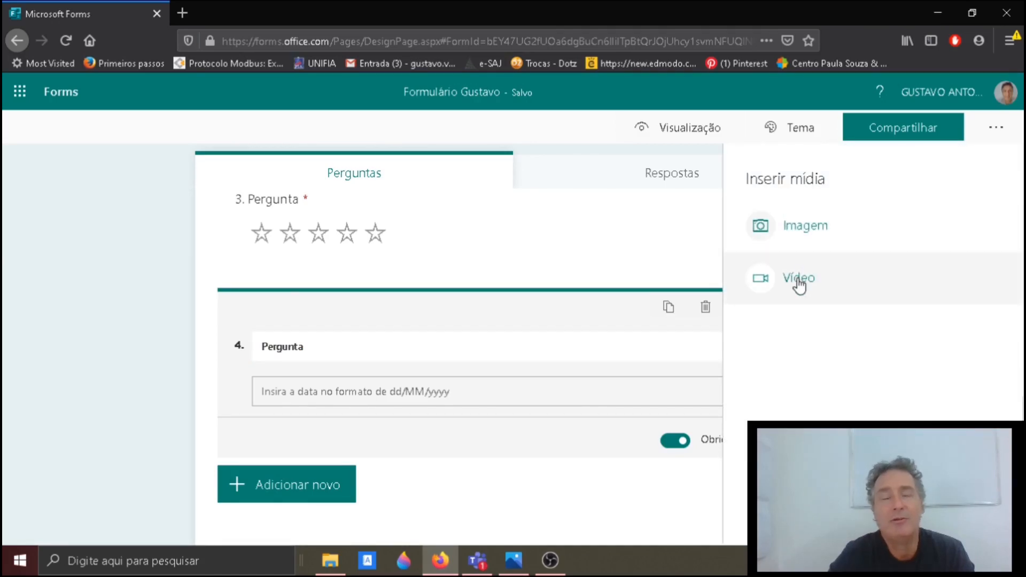
{"action": "left_click", "coordinate": [600, 264]}
{"action": "scroll", "coordinate": [536, 305], "scroll_direction": "up", "scroll_amount": 5}
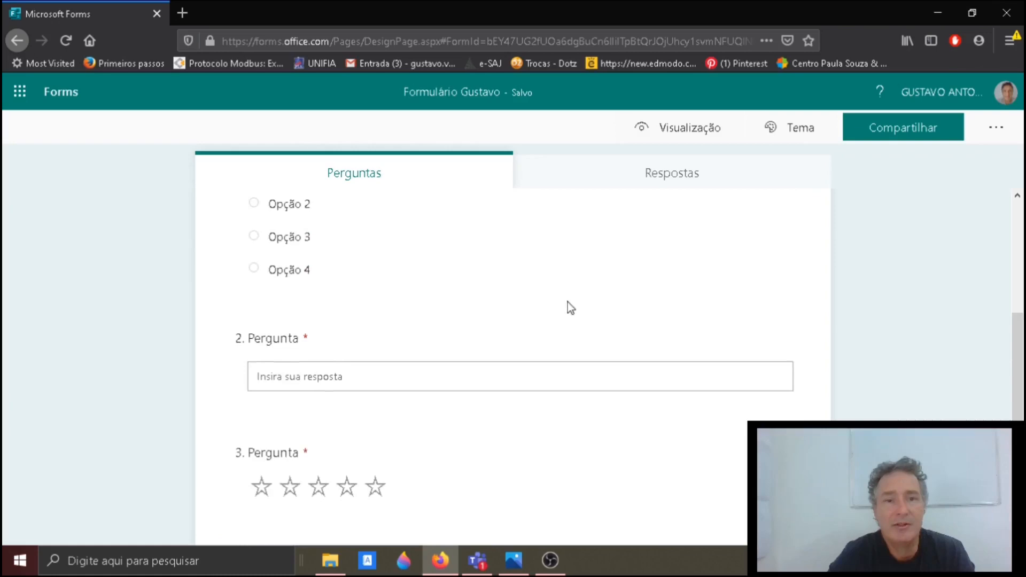
- View the media options for text question 2 and rating question 3 without inserting anything
{"action": "left_click", "coordinate": [541, 355]}
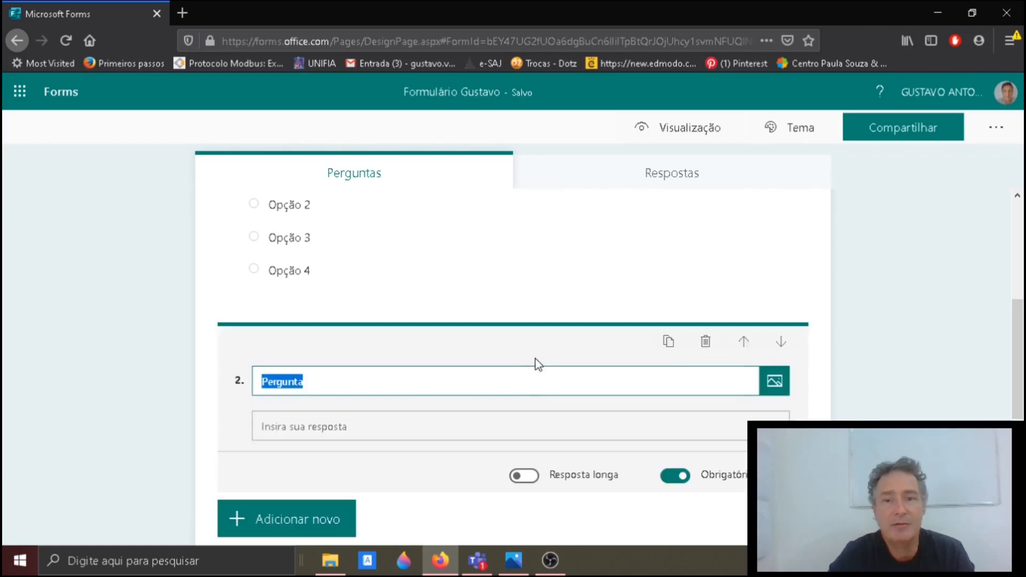
{"action": "left_click", "coordinate": [774, 382]}
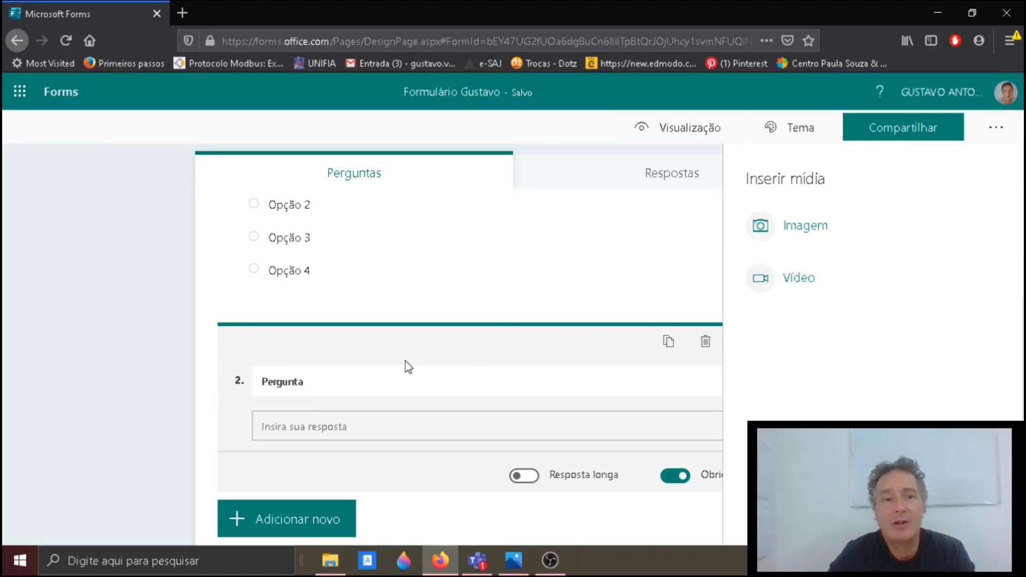
{"action": "left_click", "coordinate": [454, 359]}
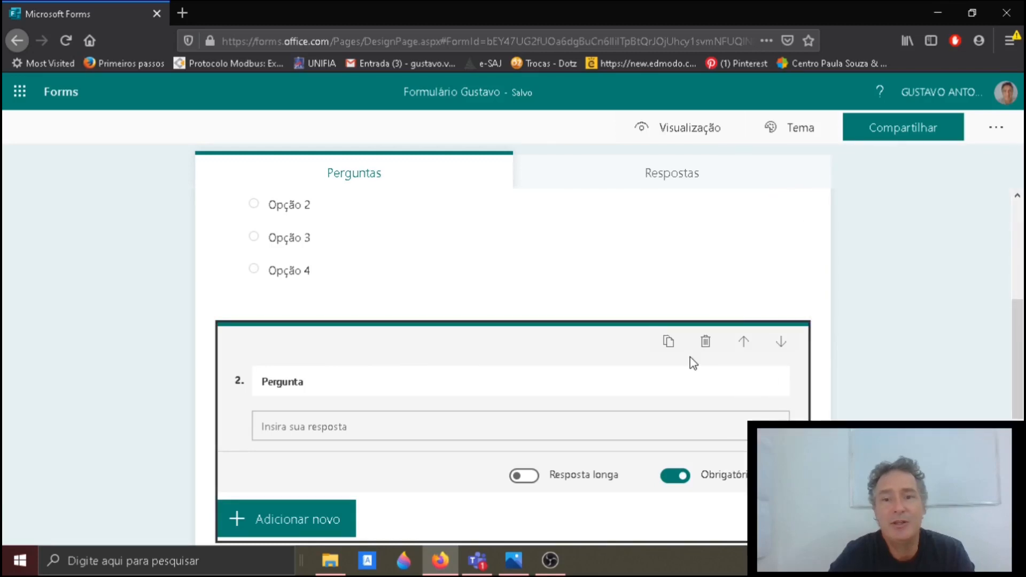
{"action": "scroll", "coordinate": [690, 357], "scroll_direction": "down", "scroll_amount": 4}
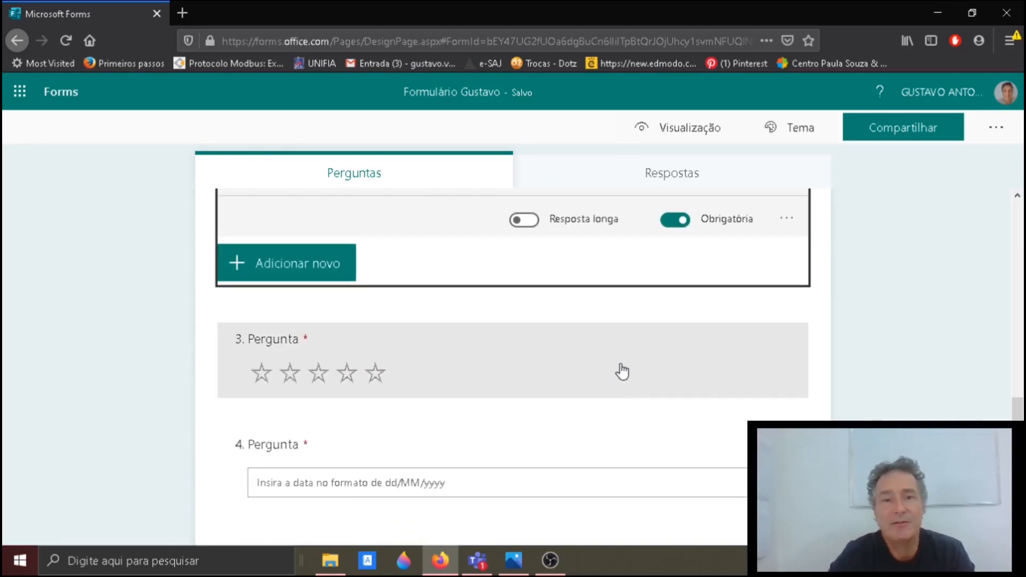
{"action": "left_click", "coordinate": [624, 369]}
{"action": "left_click", "coordinate": [776, 368]}
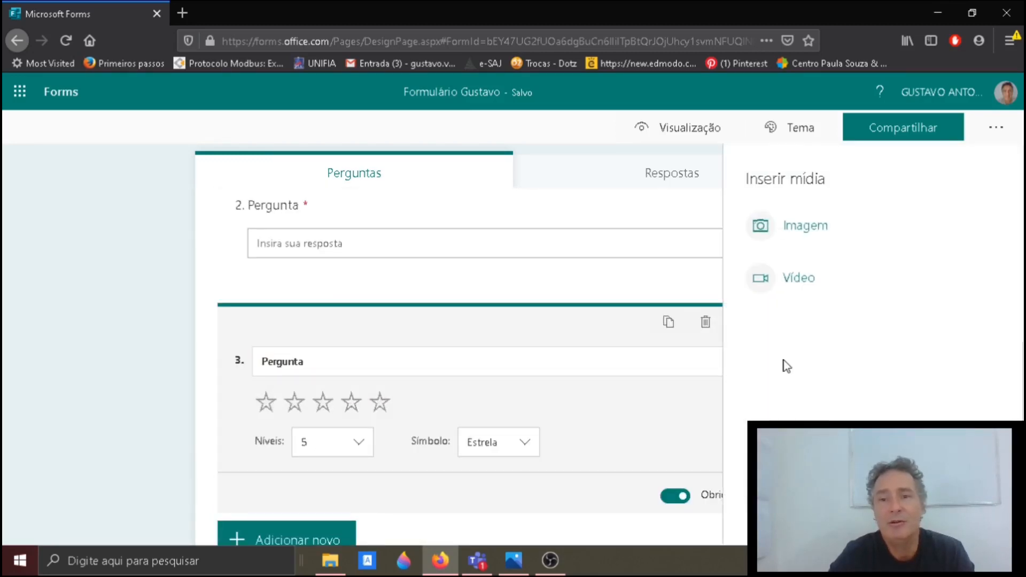
{"action": "left_click", "coordinate": [498, 347]}
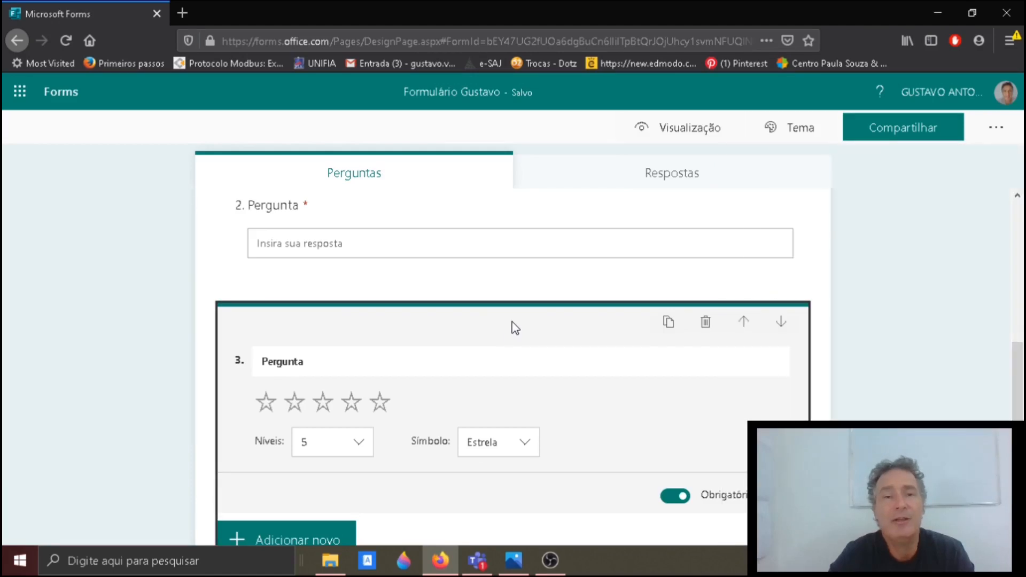
- Return to the list of own forms and delete the sample form just created
{"action": "scroll", "coordinate": [515, 323], "scroll_direction": "up", "scroll_amount": 10}
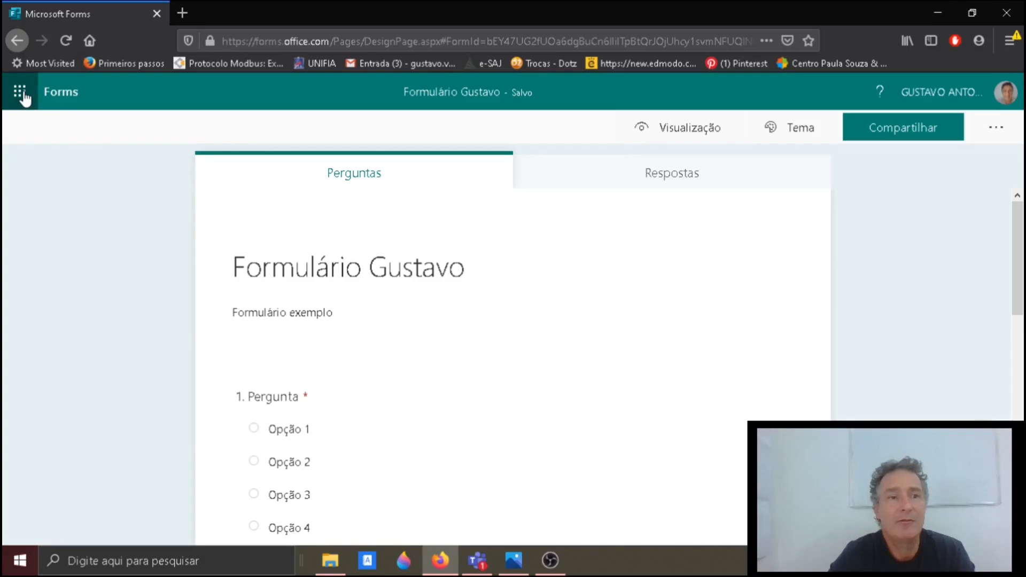
{"action": "left_click", "coordinate": [59, 92]}
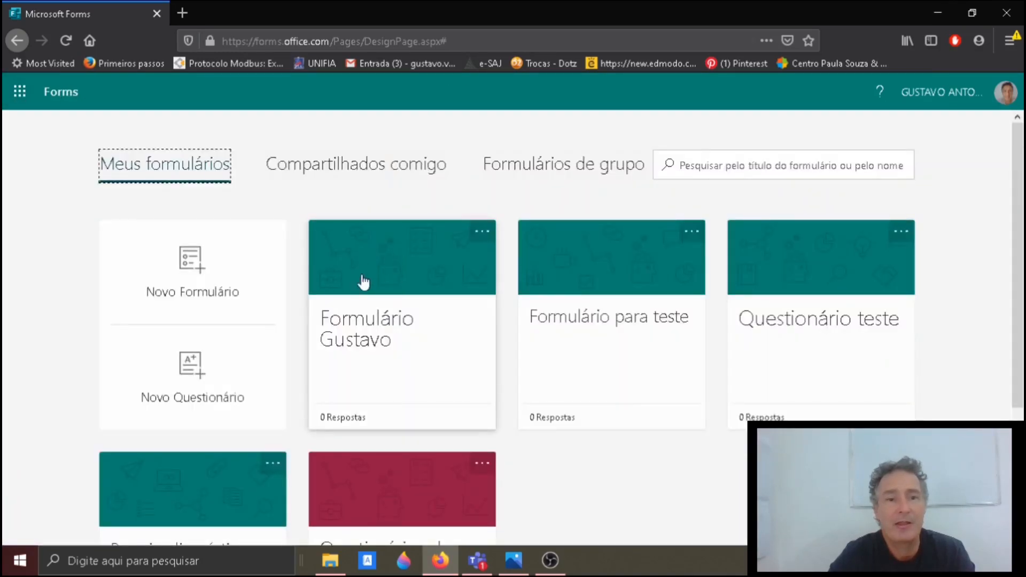
{"action": "left_click", "coordinate": [483, 231]}
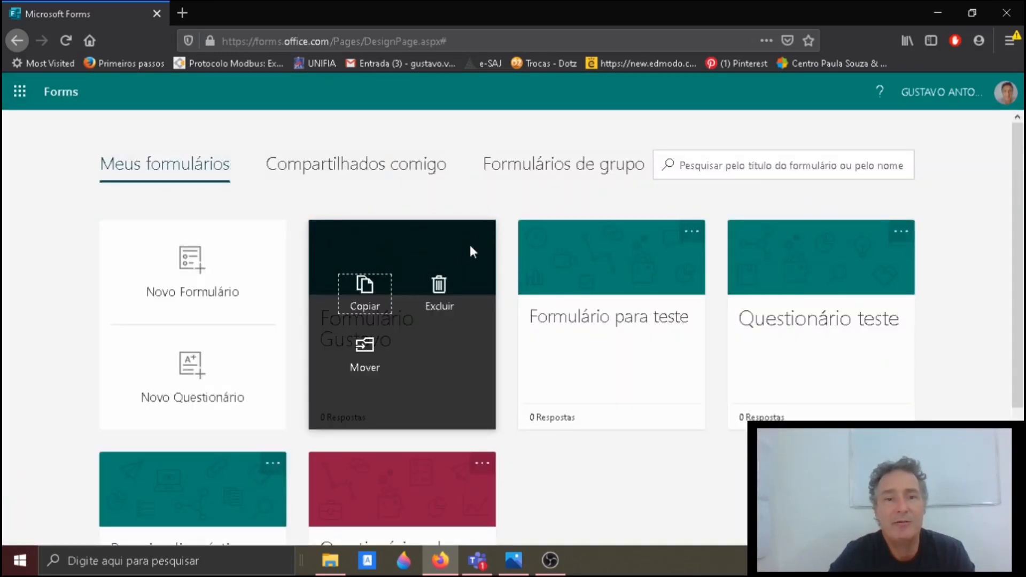
{"action": "left_click", "coordinate": [436, 296]}
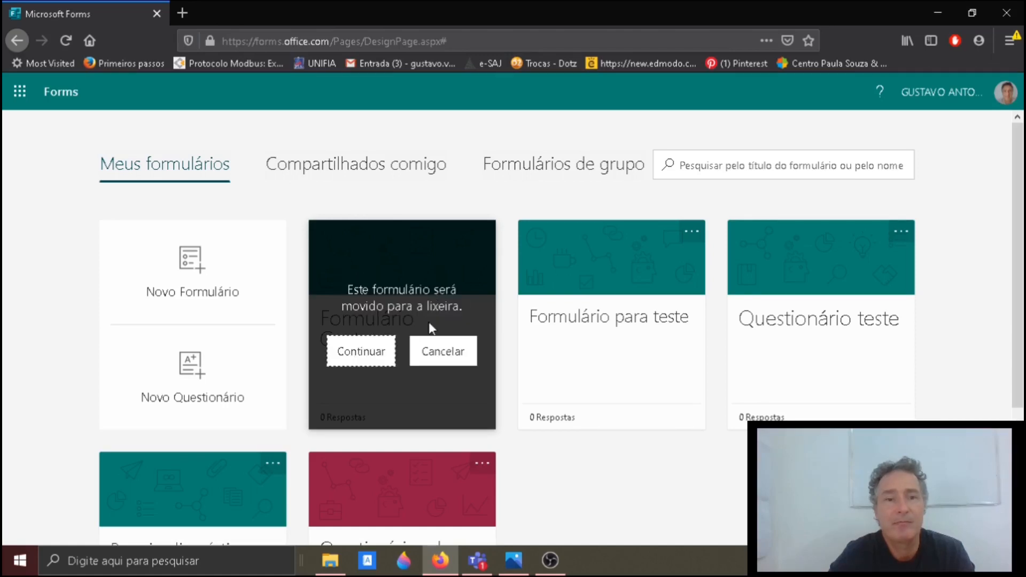
{"action": "left_click", "coordinate": [381, 358]}
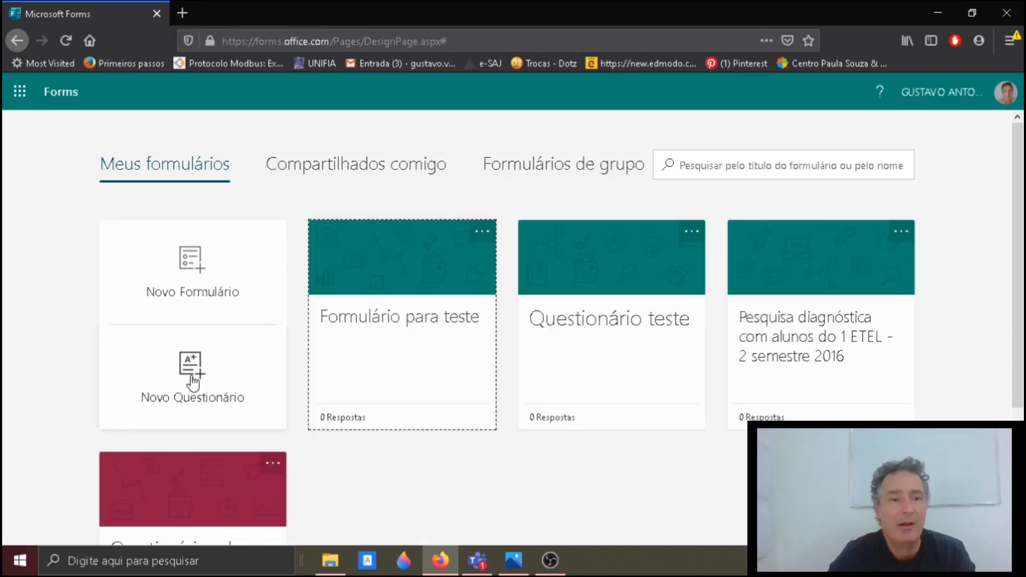
- Create a new quiz titled "Questionário exemplo" with the description "responda"
{"action": "left_click", "coordinate": [222, 384]}
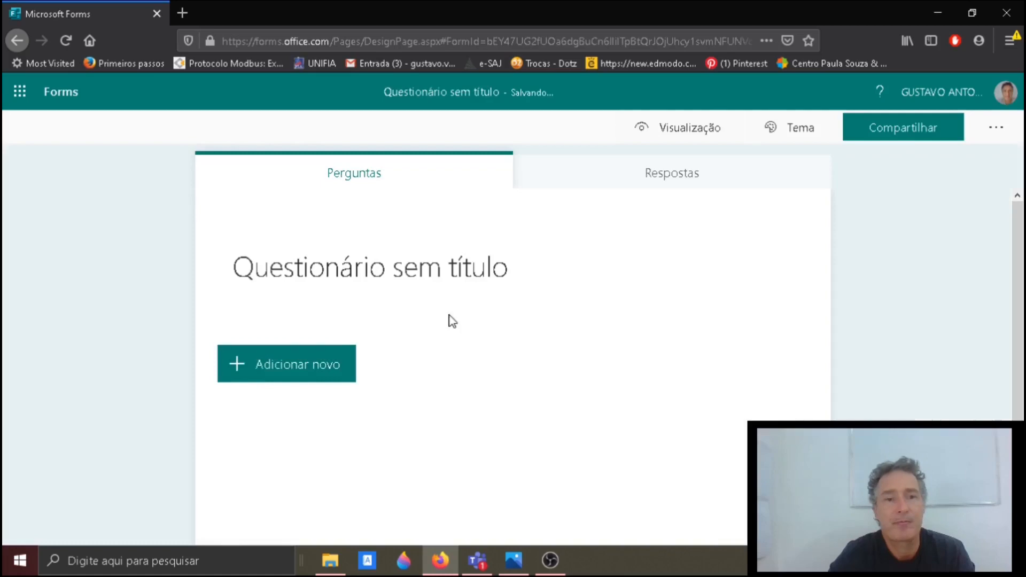
{"action": "left_click", "coordinate": [433, 271]}
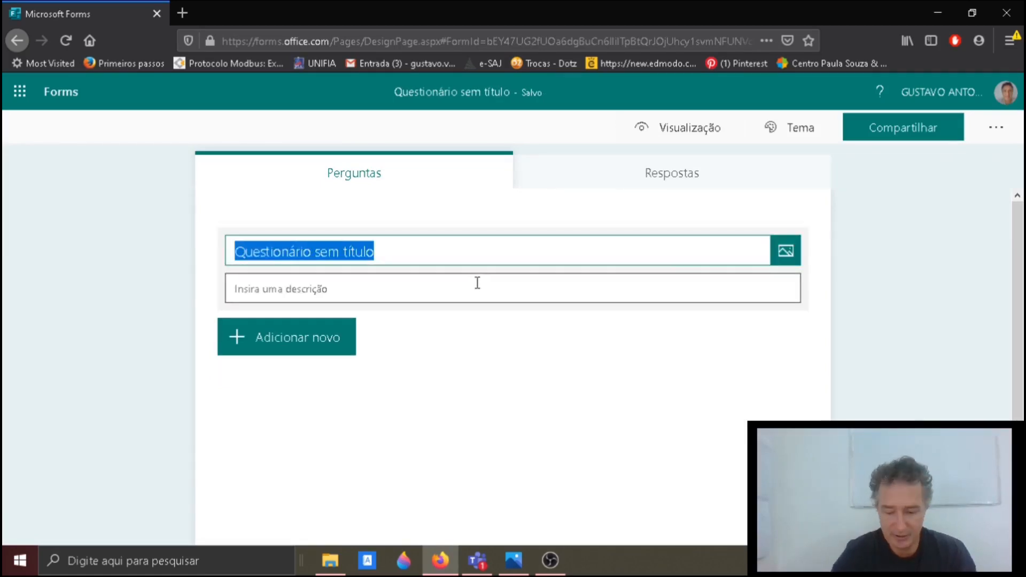
{"action": "type", "text": "uestio"}
{"action": "key", "text": "BackSpace"}
{"action": "key", "text": "BackSpace"}
{"action": "key", "text": "BackSpace"}
{"action": "key", "text": "BackSpace"}
{"action": "key", "text": "BackSpace"}
{"action": "key", "text": "BackSpace"}
{"action": "type", "text": "Ques"}
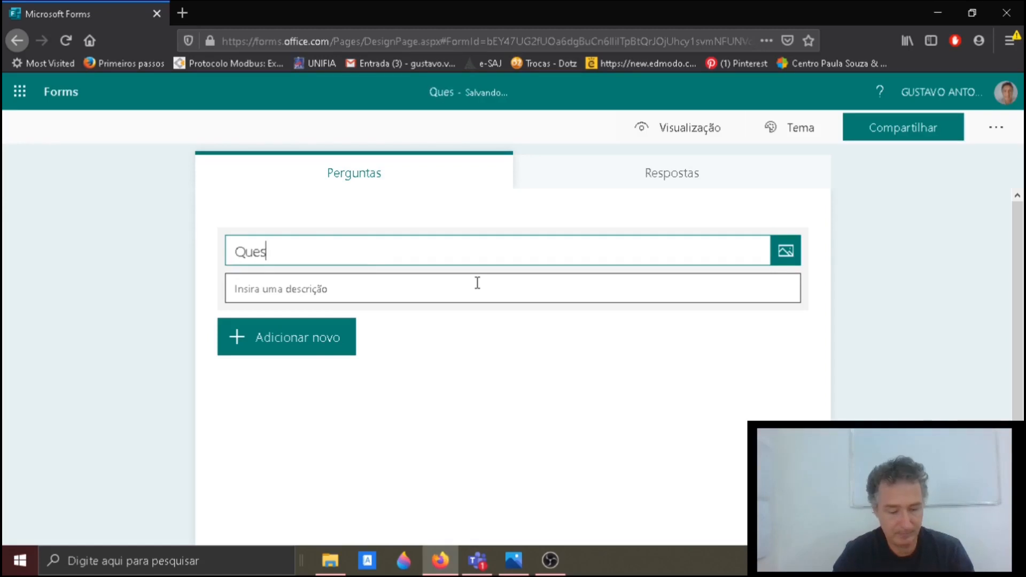
{"action": "type", "text": "tionário exemplo"}
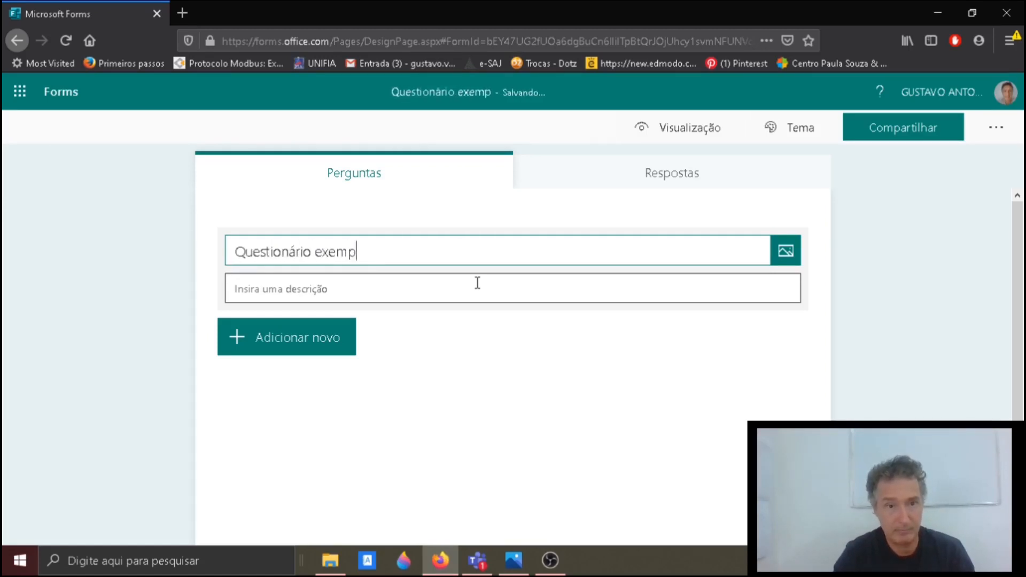
{"action": "left_click", "coordinate": [477, 283]}
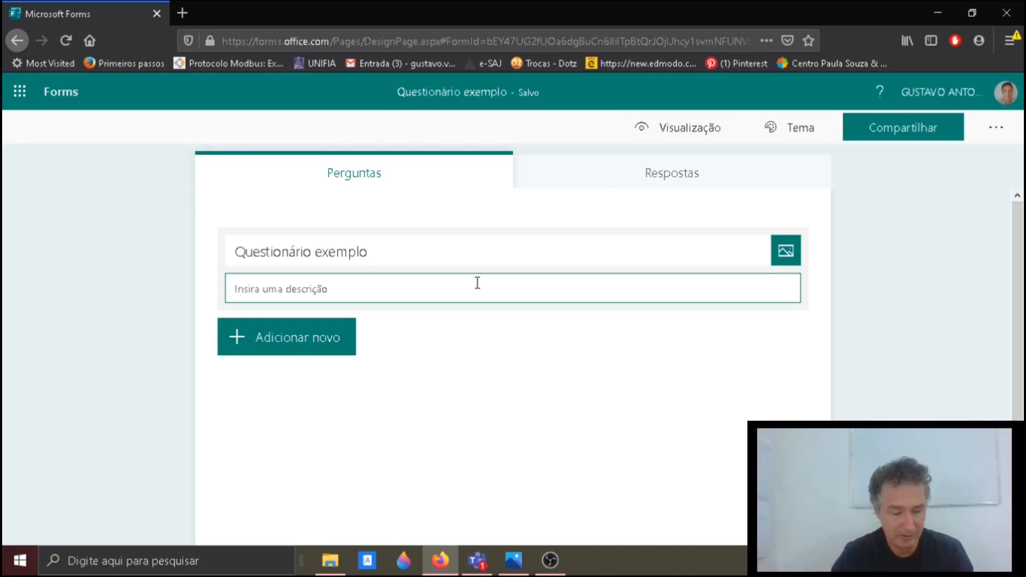
{"action": "type", "text": "responda"}
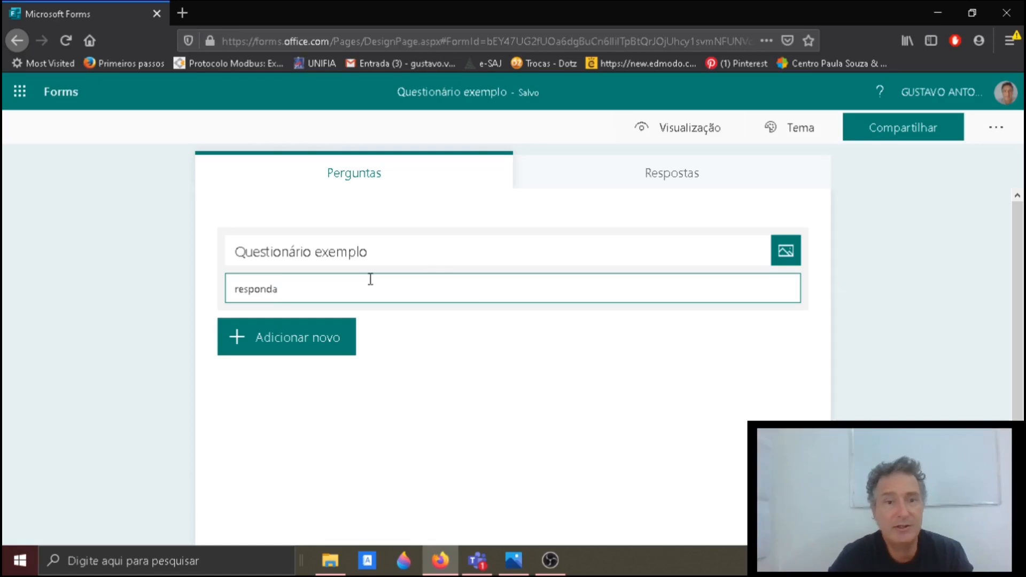
- Add a choice question with four answer options to the quiz and mark Opção 3 as the correct answer
{"action": "left_click", "coordinate": [308, 342]}
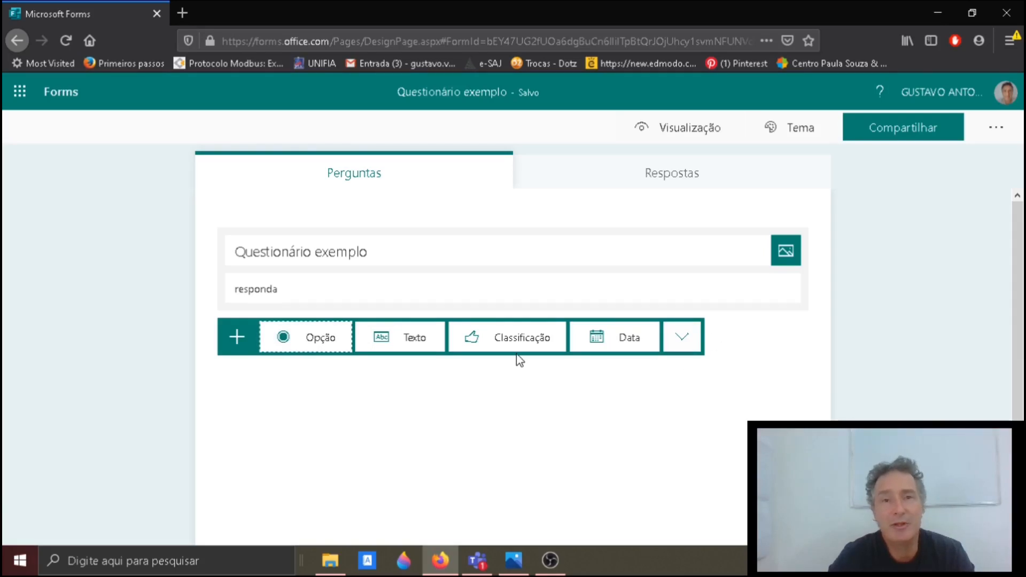
{"action": "left_click", "coordinate": [314, 342]}
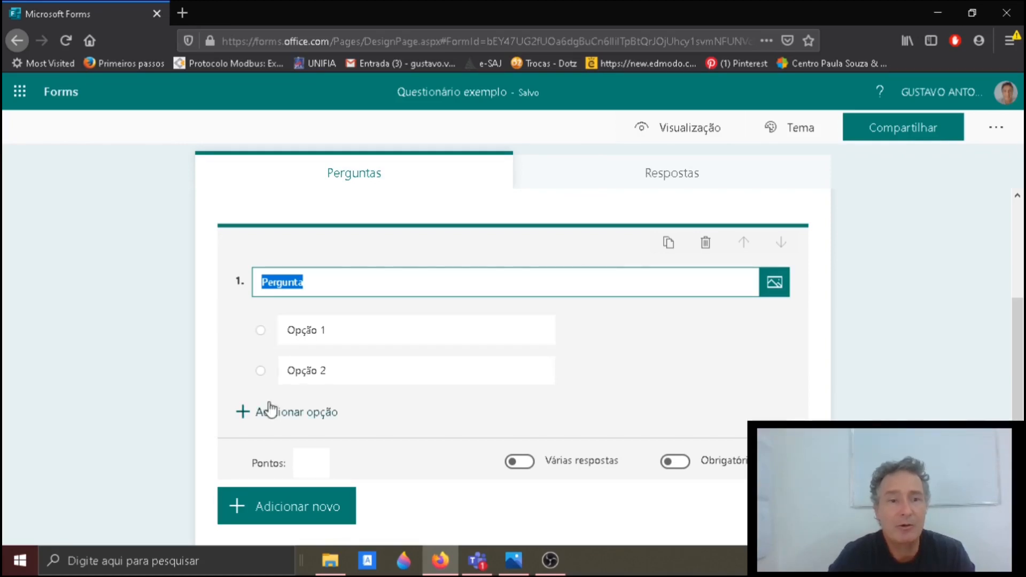
{"action": "left_click", "coordinate": [244, 415]}
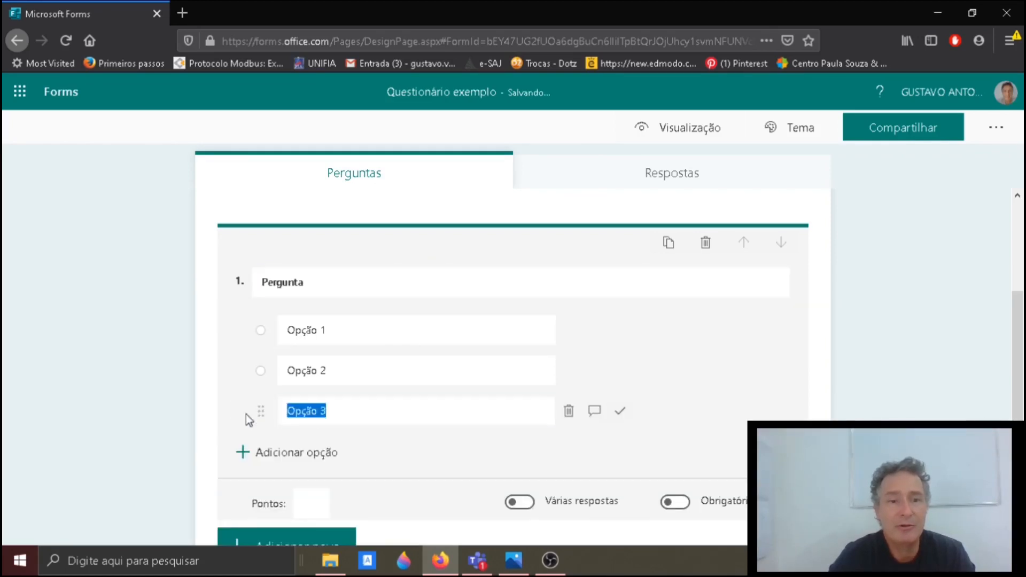
{"action": "left_click", "coordinate": [248, 455]}
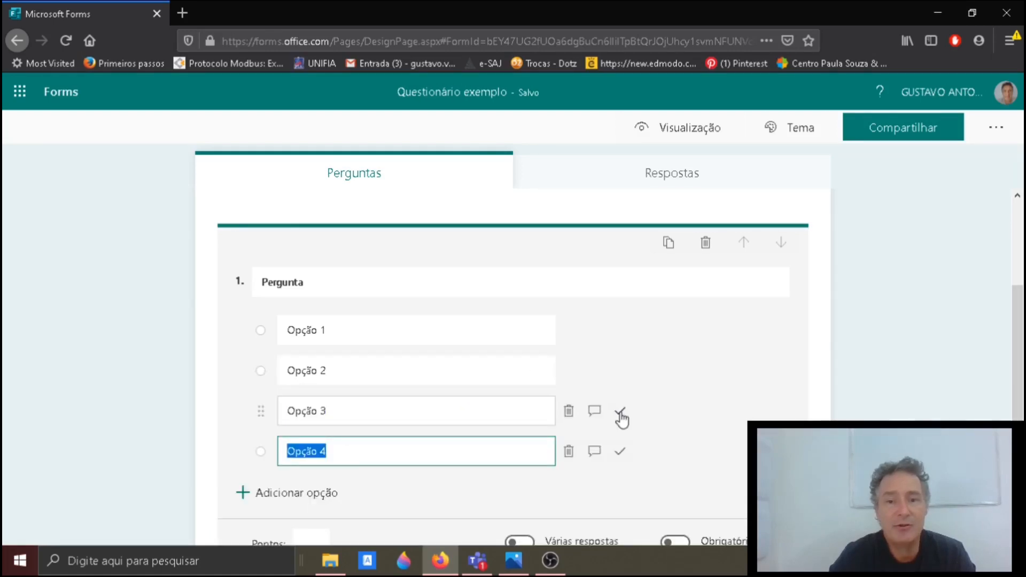
{"action": "left_click", "coordinate": [621, 414]}
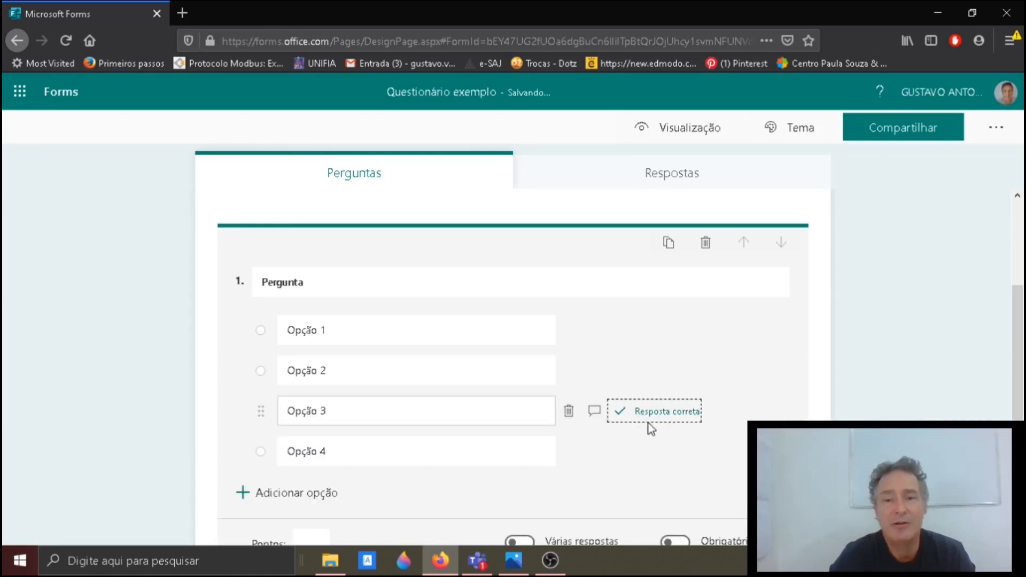
- Try multiple answers with Opção 4 also marked correct, revert both, and toggle the required setting on and off
{"action": "scroll", "coordinate": [641, 415], "scroll_direction": "down", "scroll_amount": 2}
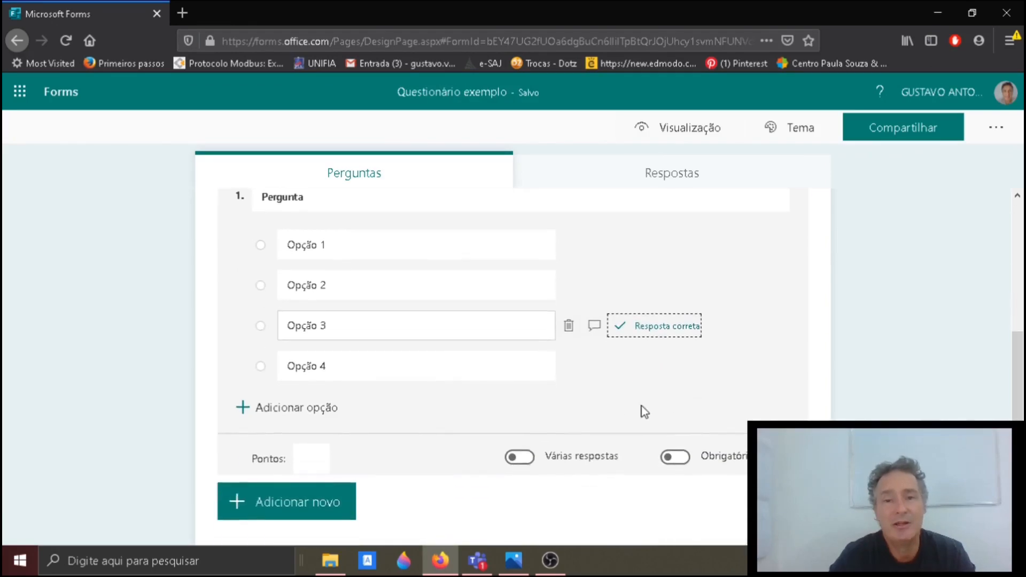
{"action": "left_click", "coordinate": [525, 463]}
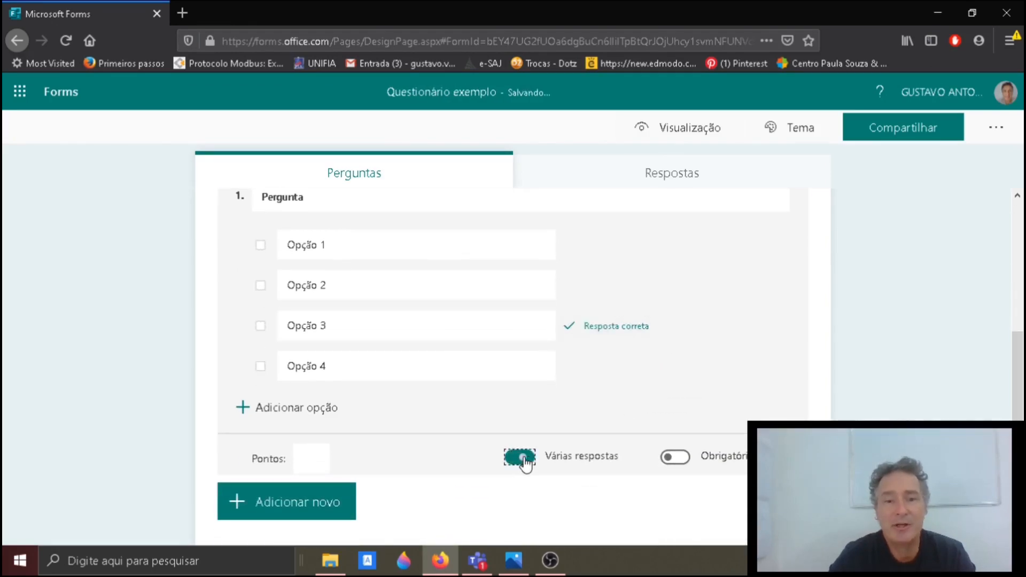
{"action": "left_click", "coordinate": [517, 461]}
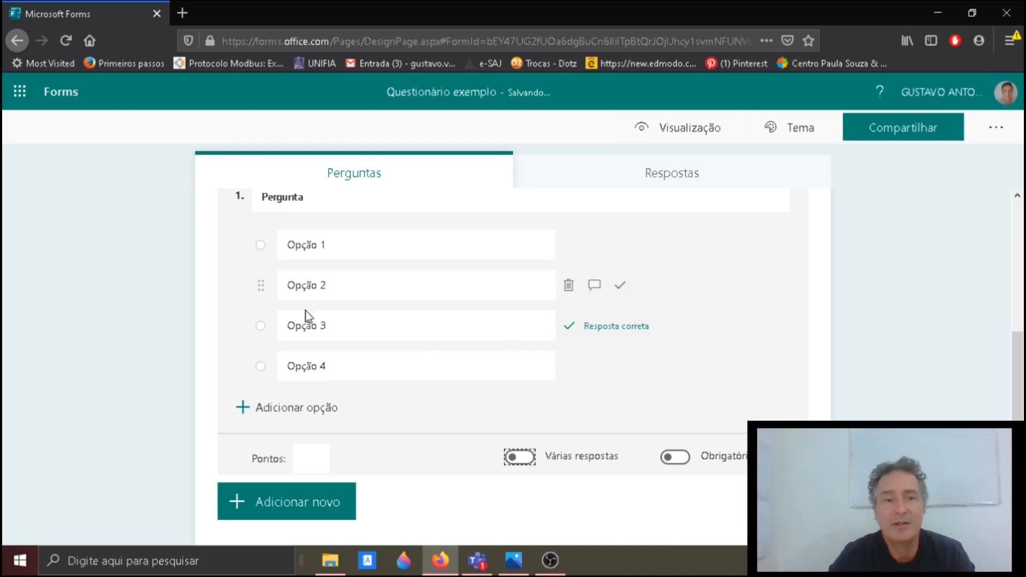
{"action": "left_click", "coordinate": [526, 463]}
{"action": "left_click", "coordinate": [621, 367]}
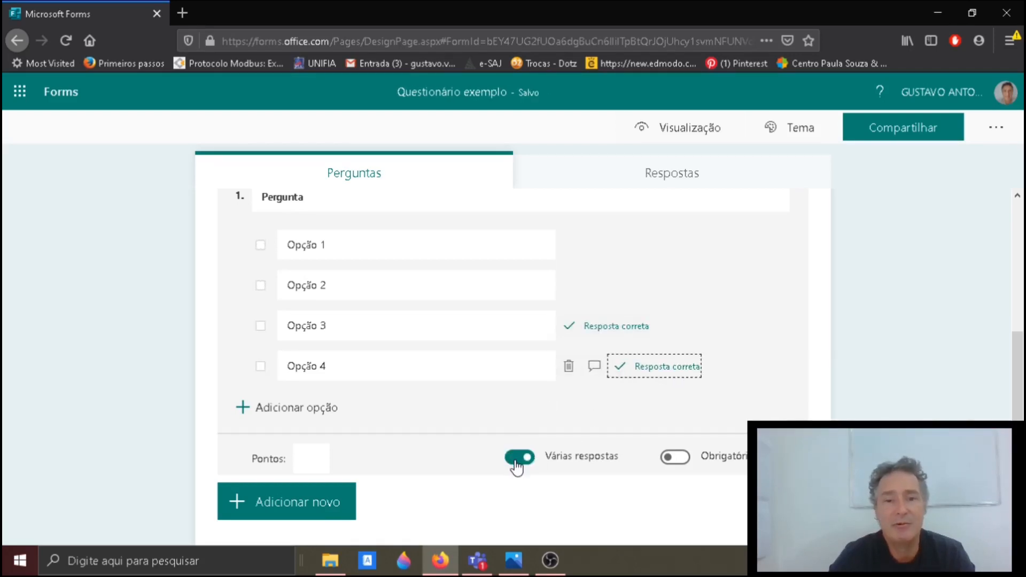
{"action": "left_click", "coordinate": [621, 368]}
{"action": "left_click", "coordinate": [518, 458]}
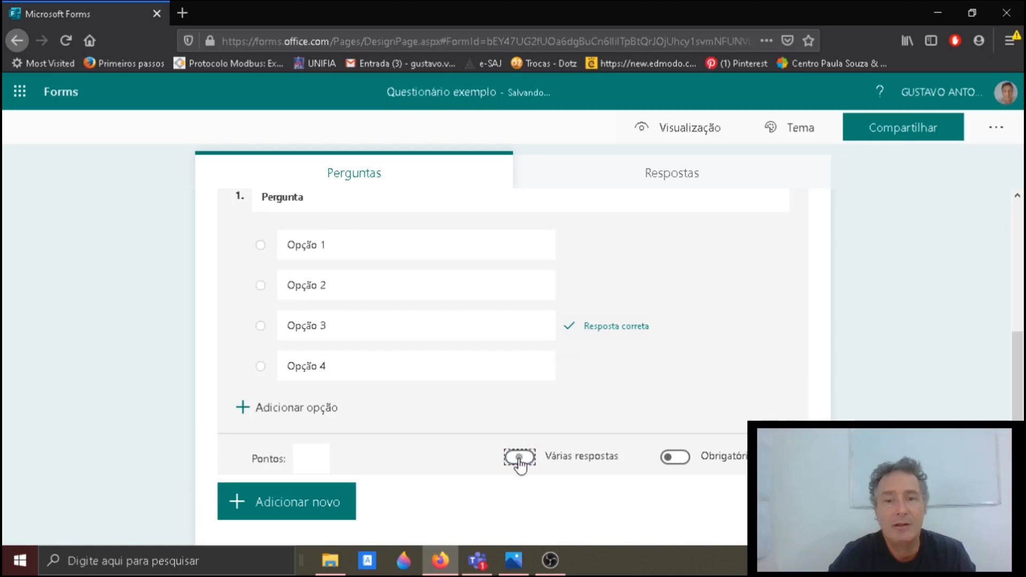
{"action": "left_click", "coordinate": [685, 466]}
{"action": "left_click", "coordinate": [681, 464]}
- Add a text question to the quiz as question 2
{"action": "scroll", "coordinate": [344, 256], "scroll_direction": "up", "scroll_amount": 3}
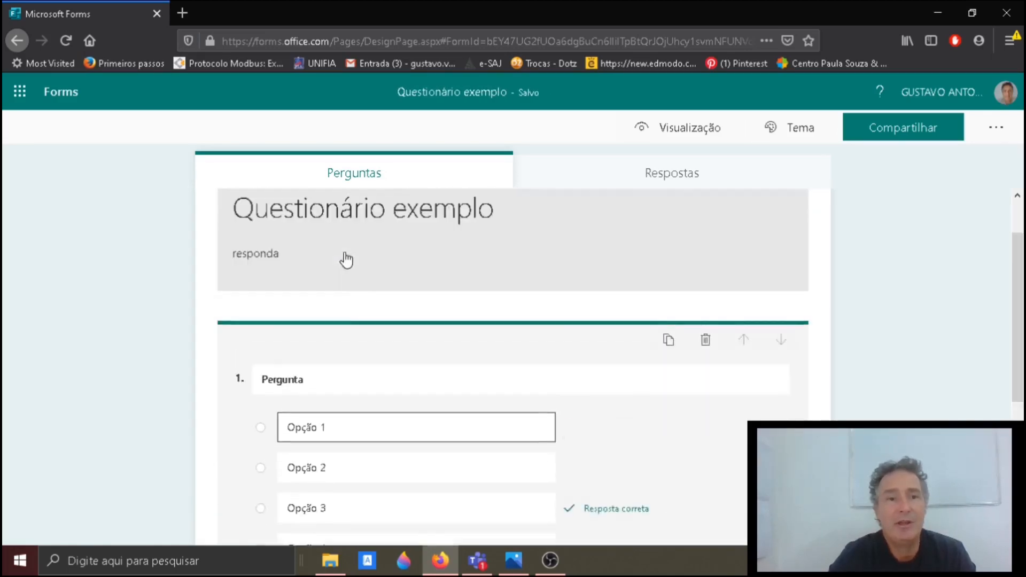
{"action": "scroll", "coordinate": [344, 272], "scroll_direction": "down", "scroll_amount": 2}
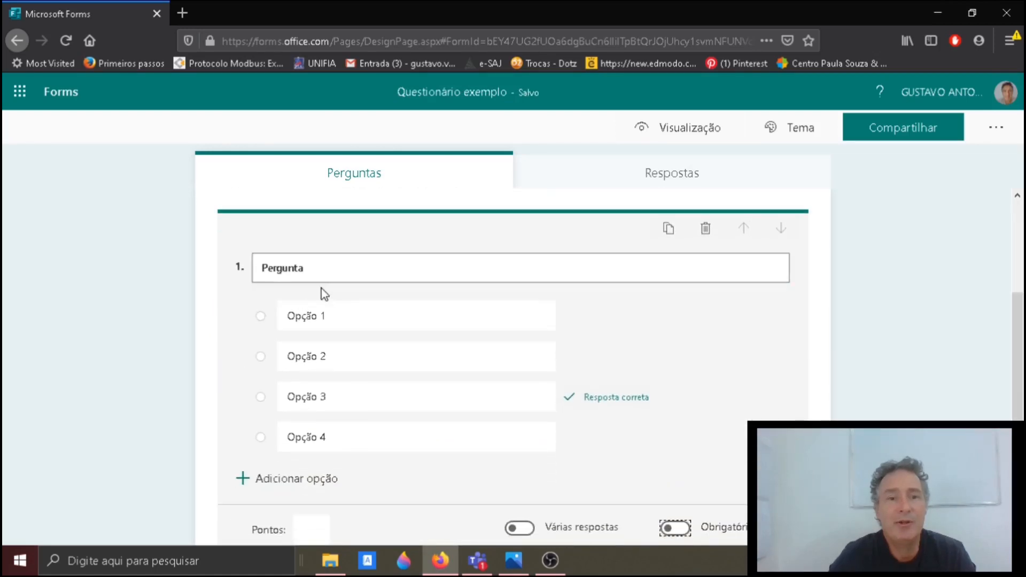
{"action": "scroll", "coordinate": [344, 299], "scroll_direction": "down", "scroll_amount": 2}
{"action": "scroll", "coordinate": [295, 302], "scroll_direction": "down", "scroll_amount": 1}
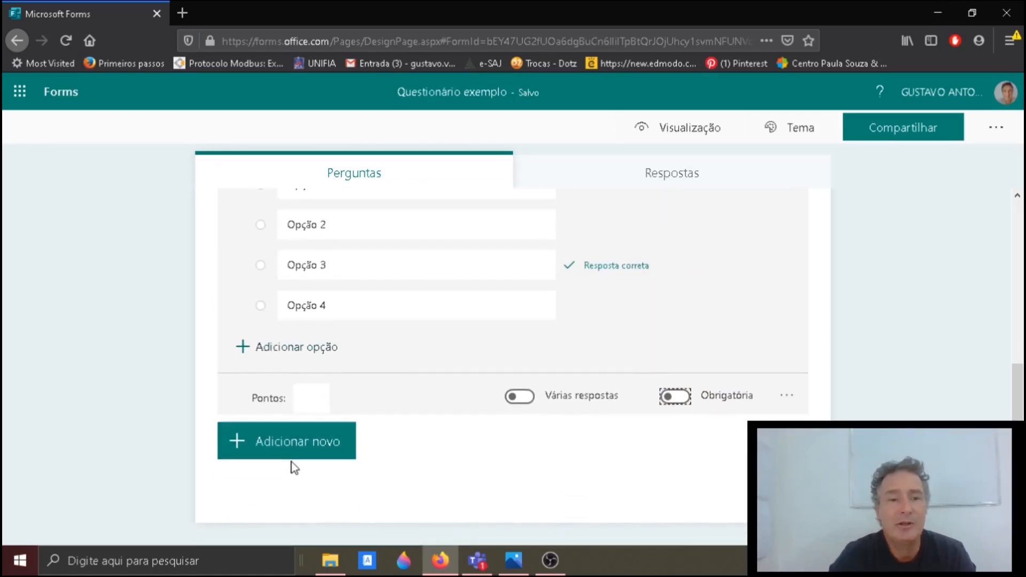
{"action": "left_click", "coordinate": [285, 446]}
{"action": "left_click", "coordinate": [409, 448]}
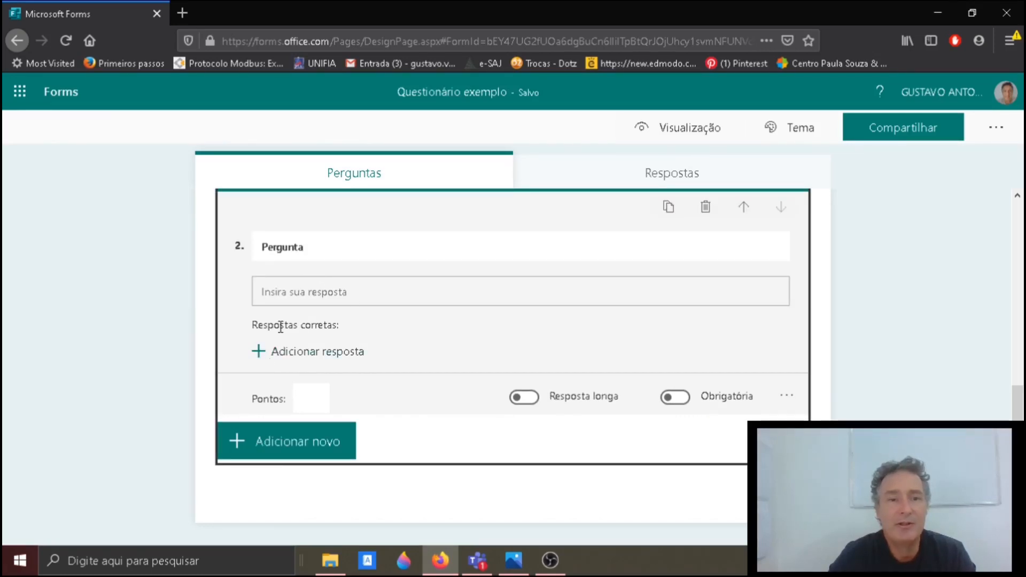
- Open a blank correct-answer entry for question 2, and add a rating question to the quiz as question 3
{"action": "left_click", "coordinate": [260, 353]}
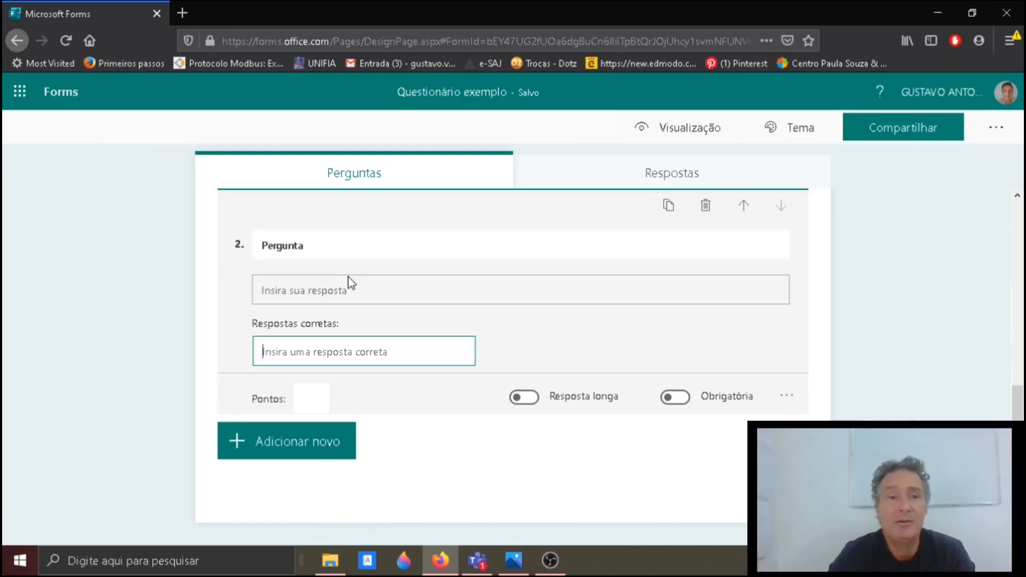
{"action": "left_click", "coordinate": [291, 451]}
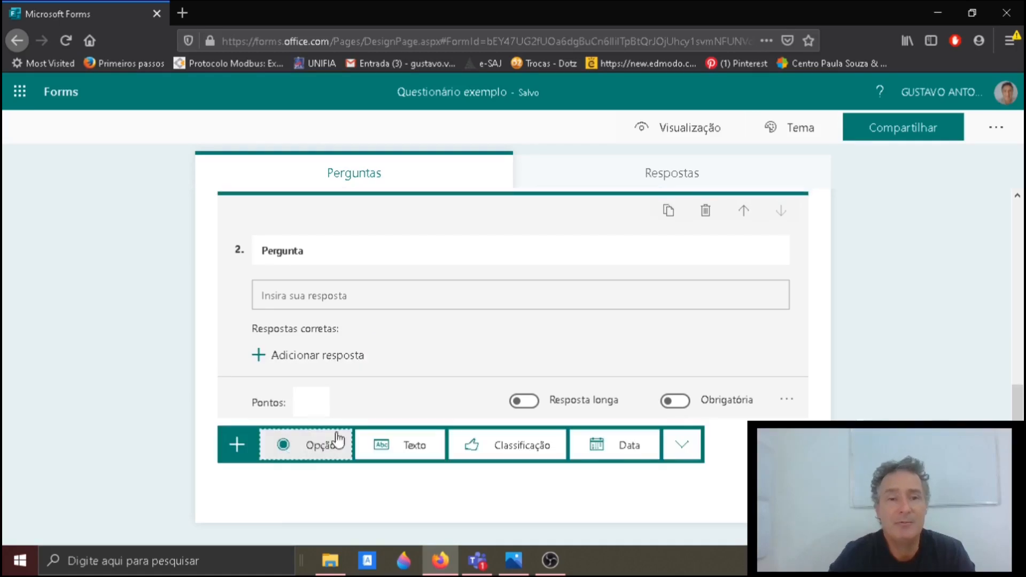
{"action": "left_click", "coordinate": [523, 453]}
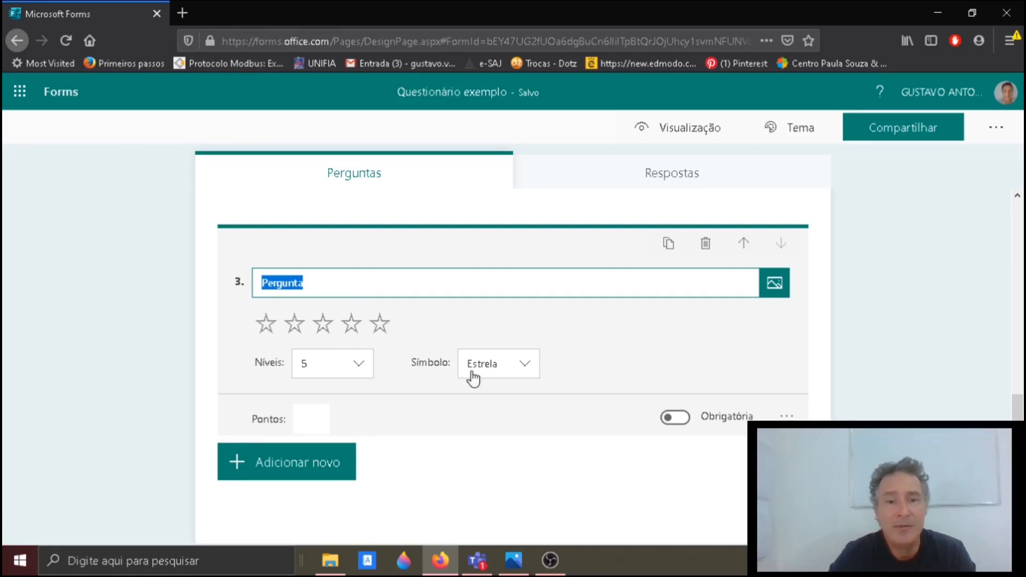
- Try the Número symbol on the rating question and switch it back to Estrela
{"action": "left_click", "coordinate": [524, 379]}
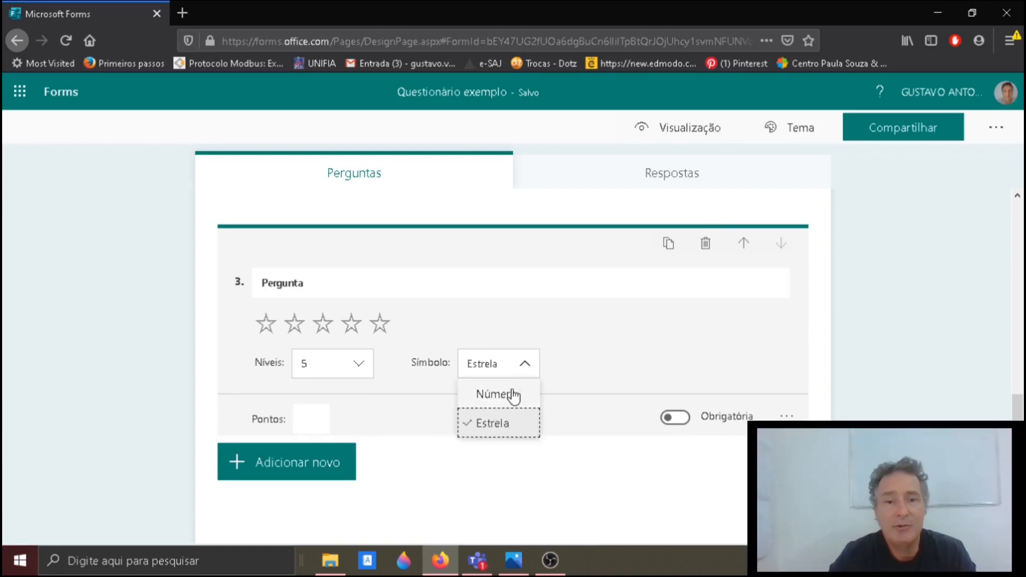
{"action": "left_click", "coordinate": [511, 400]}
{"action": "left_click", "coordinate": [525, 386]}
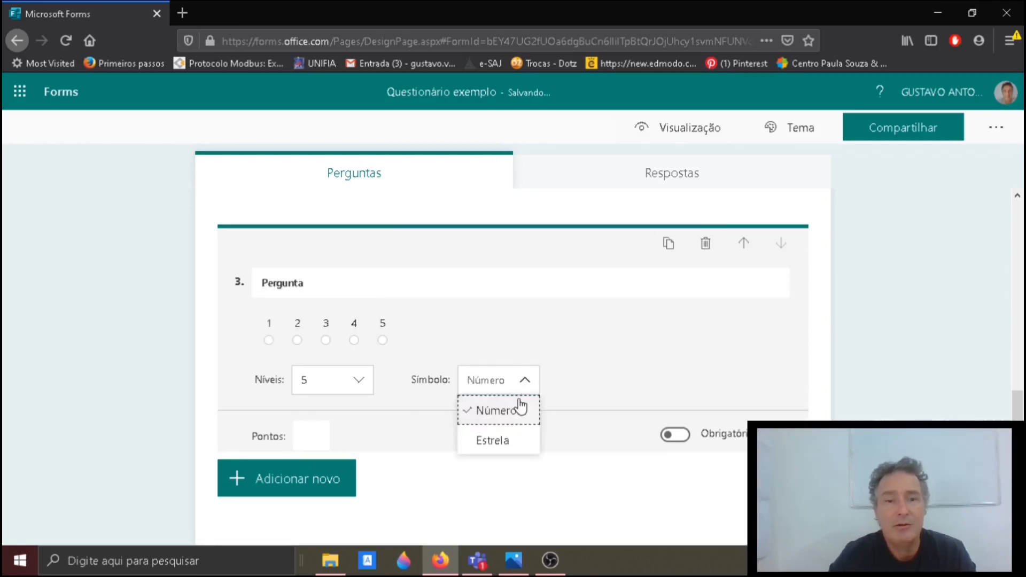
{"action": "left_click", "coordinate": [488, 440]}
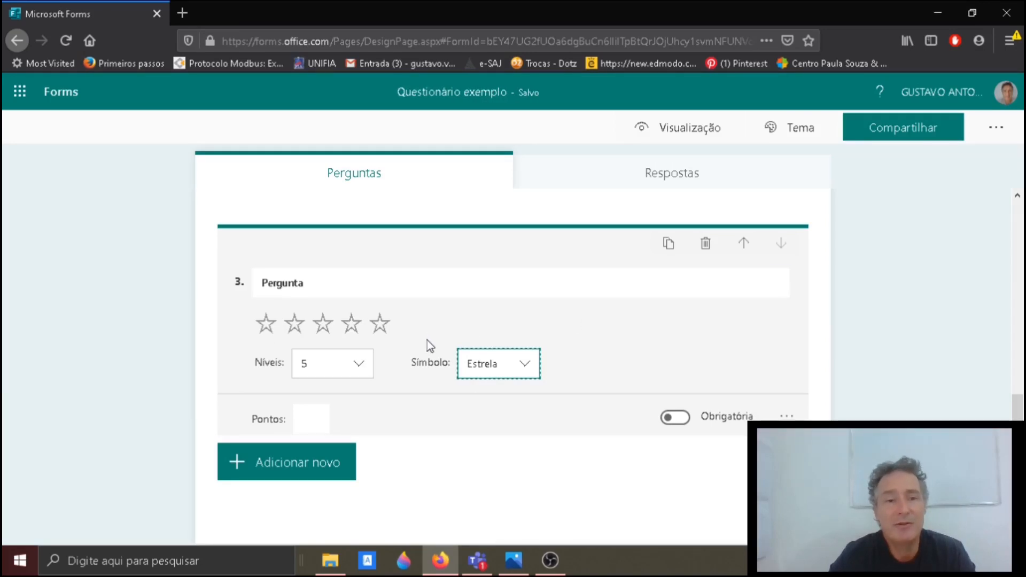
- Add a date question to the quiz as question 4
{"action": "scroll", "coordinate": [422, 353], "scroll_direction": "down", "scroll_amount": 1}
{"action": "left_click", "coordinate": [323, 447]}
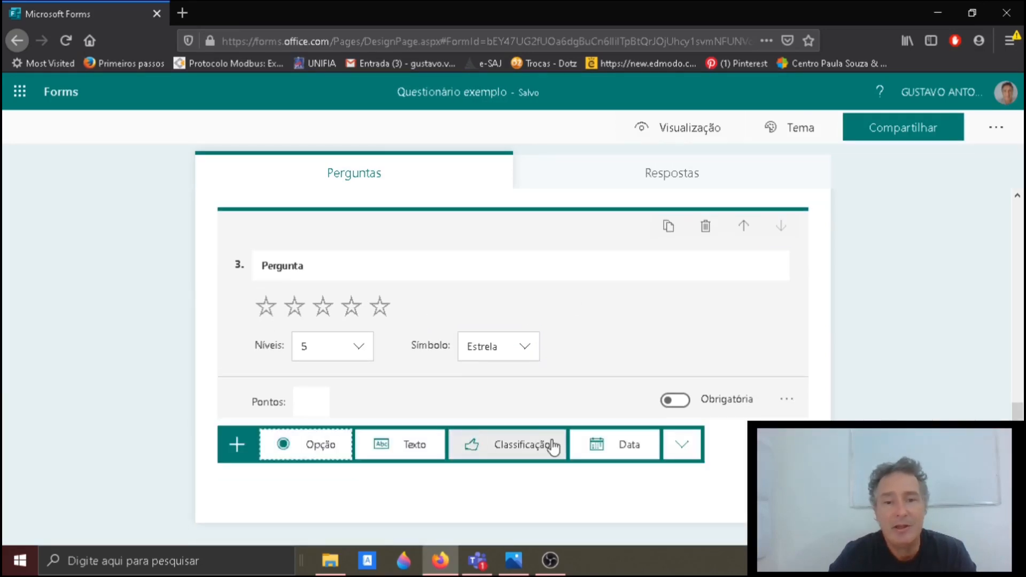
{"action": "left_click", "coordinate": [616, 445]}
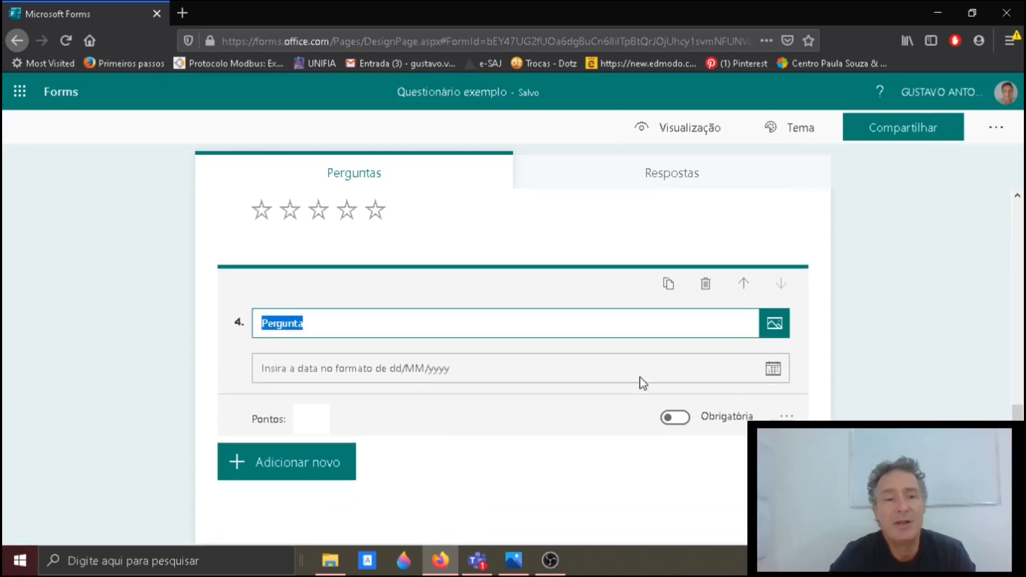
{"action": "scroll", "coordinate": [561, 374], "scroll_direction": "down", "scroll_amount": 1}
{"action": "left_click", "coordinate": [640, 392]}
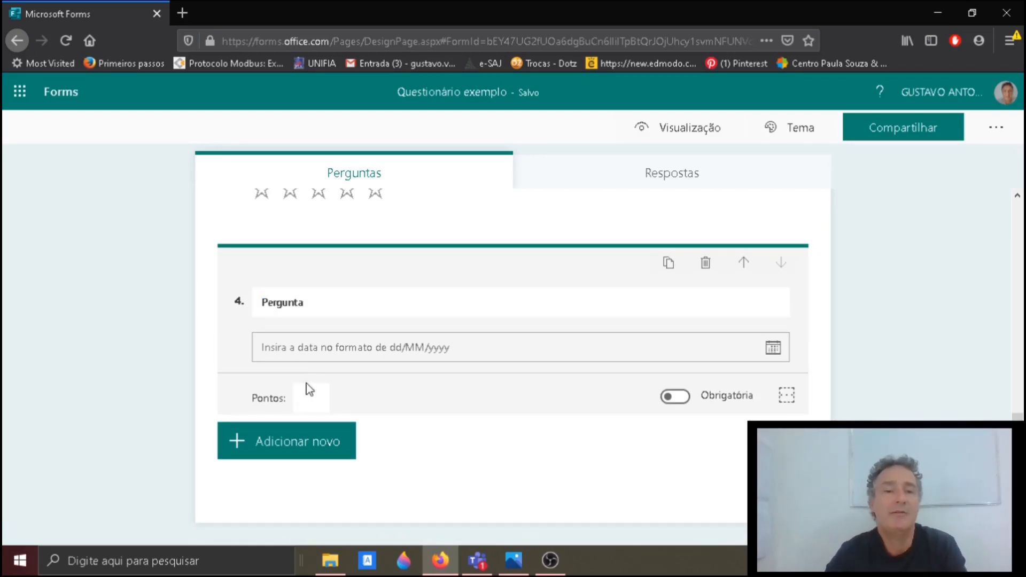
- Leave the quiz for the Forms home page and close the browser to return to the class in Teams
{"action": "left_click", "coordinate": [304, 444]}
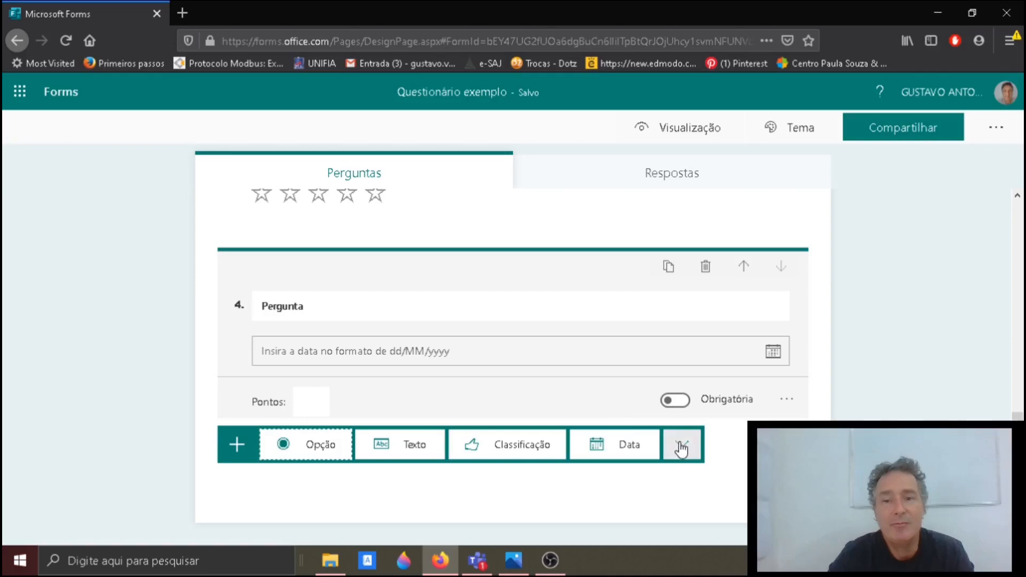
{"action": "scroll", "coordinate": [527, 367], "scroll_direction": "up", "scroll_amount": 10}
{"action": "scroll", "coordinate": [515, 366], "scroll_direction": "up", "scroll_amount": 3}
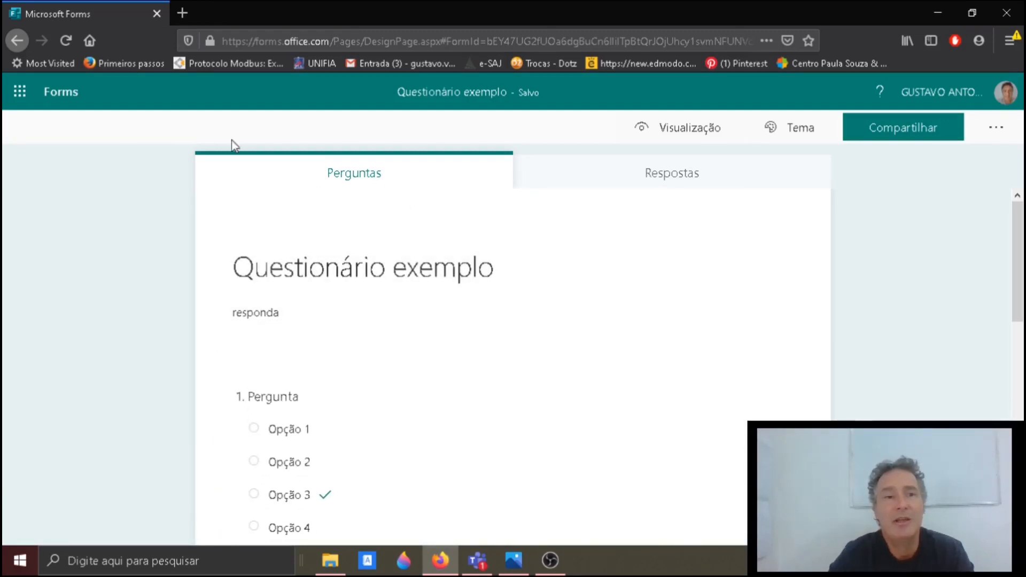
{"action": "left_click", "coordinate": [59, 92]}
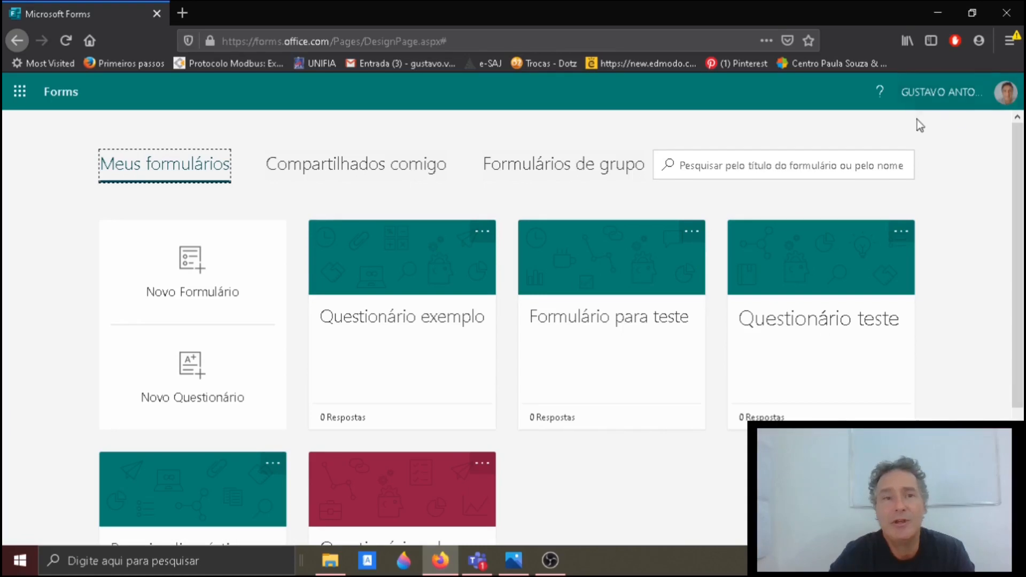
{"action": "left_click", "coordinate": [1009, 12]}
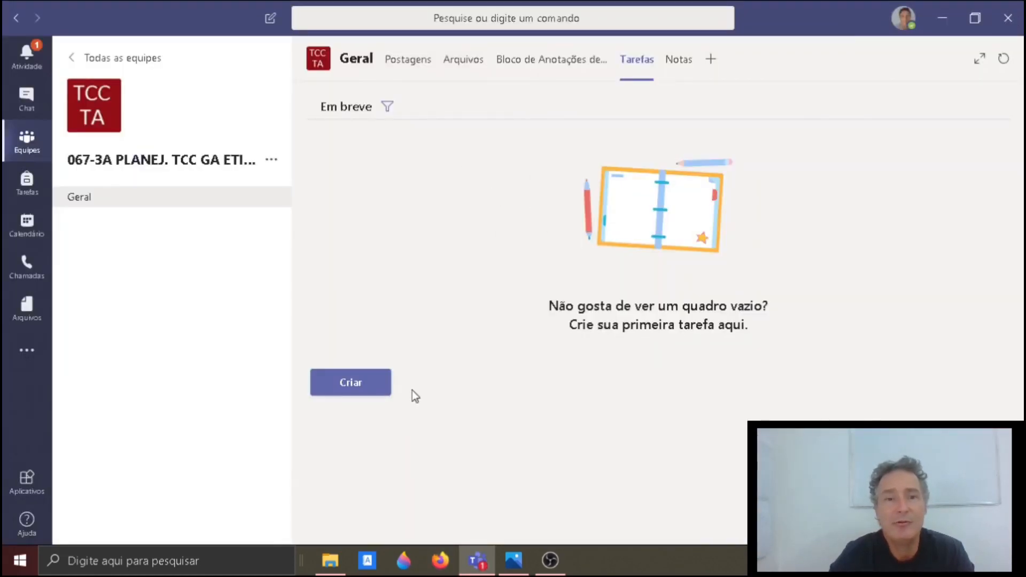
- Create an assignment titled "Tarefa teste" with the instructions "Leia o texto em anexo e faça um resumo dos itens que você considera mais importante."
{"action": "left_click", "coordinate": [346, 393]}
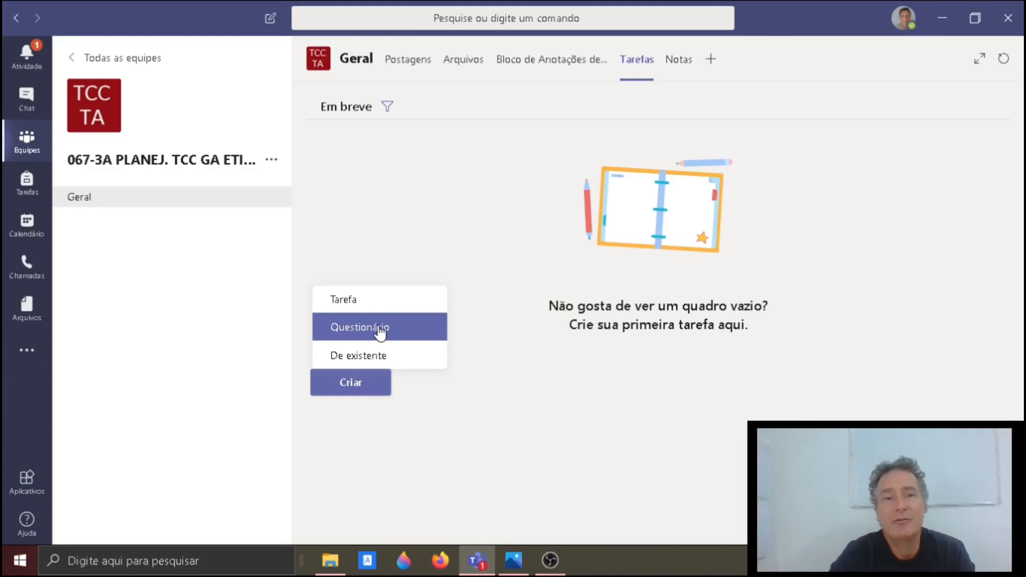
{"action": "left_click", "coordinate": [370, 301]}
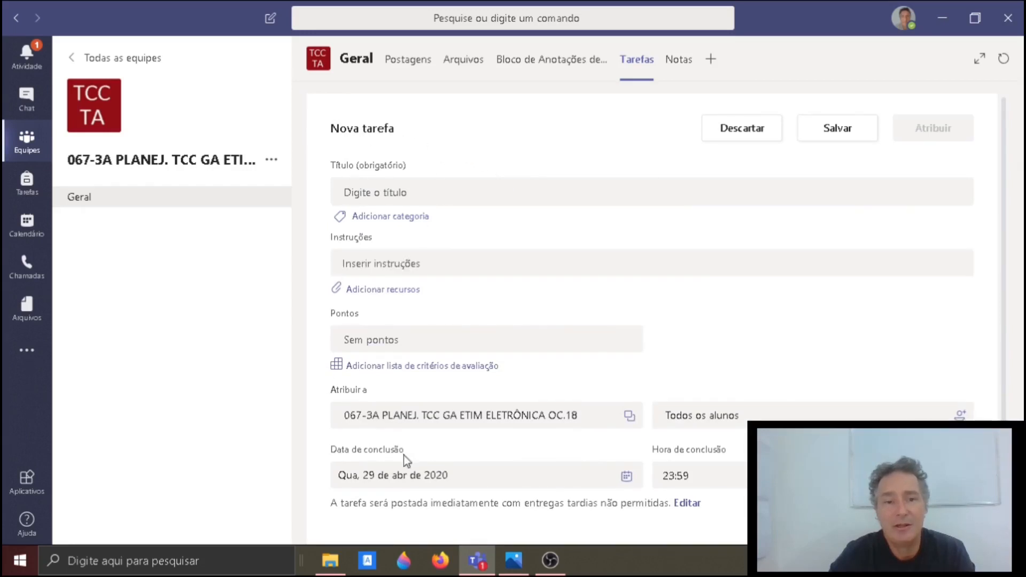
{"action": "left_click", "coordinate": [387, 198]}
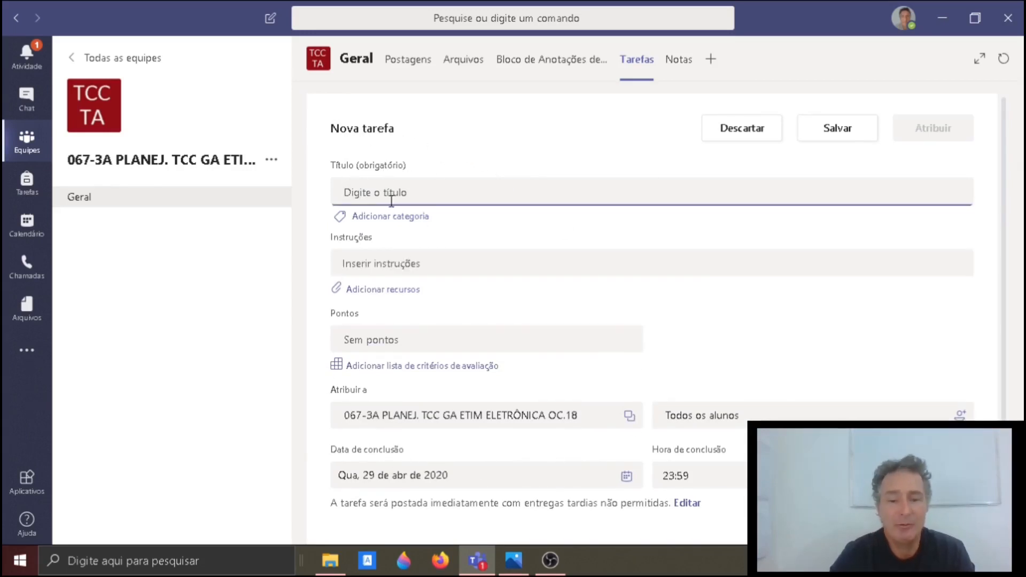
{"action": "type", "text": "Tarefa teste"}
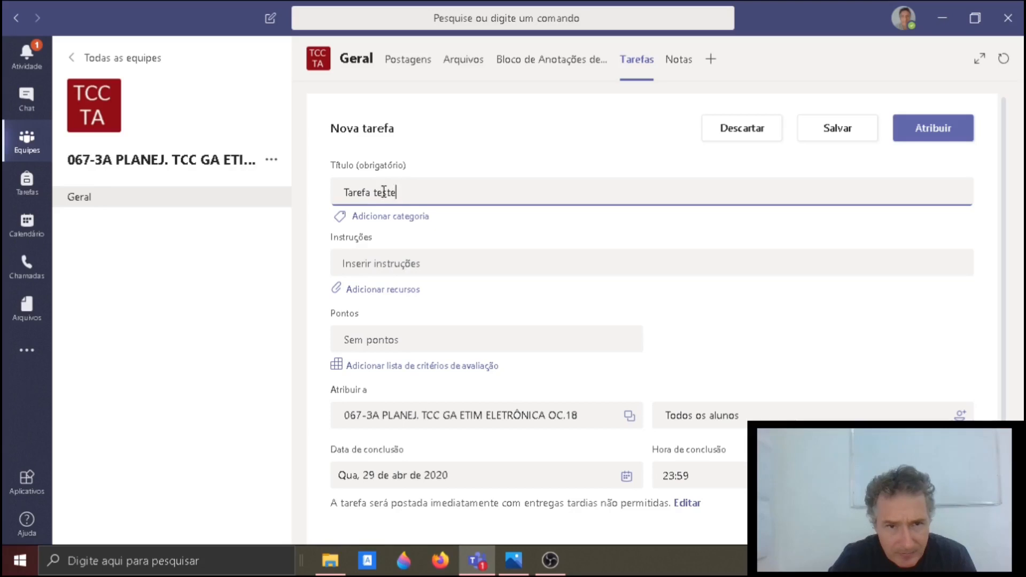
{"action": "left_click", "coordinate": [382, 192]}
{"action": "left_click", "coordinate": [400, 262]}
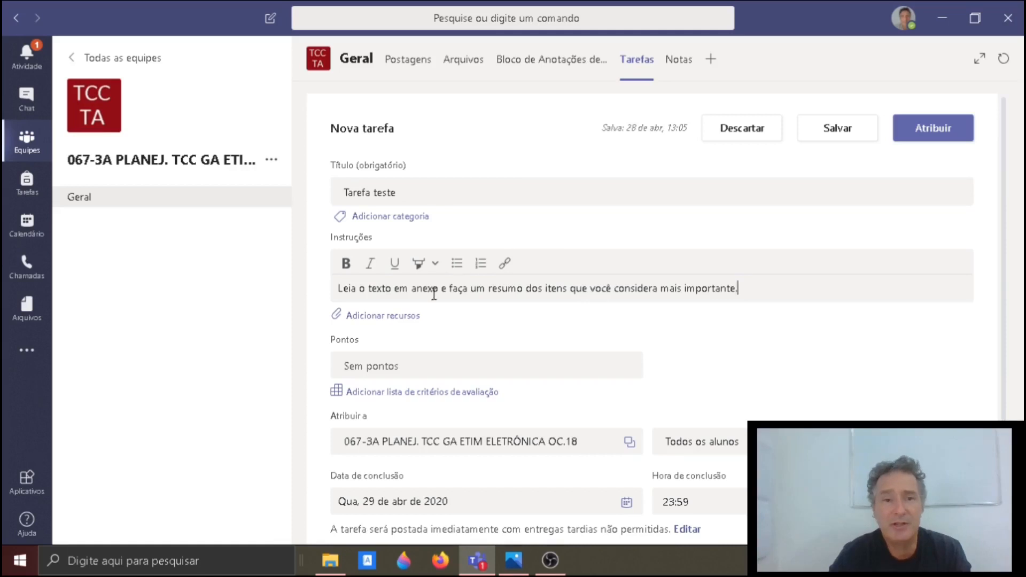
- Browse OneDrive and its Liceu folder for resources to attach to the assignment, and cancel without attaching anything
{"action": "left_click", "coordinate": [409, 316]}
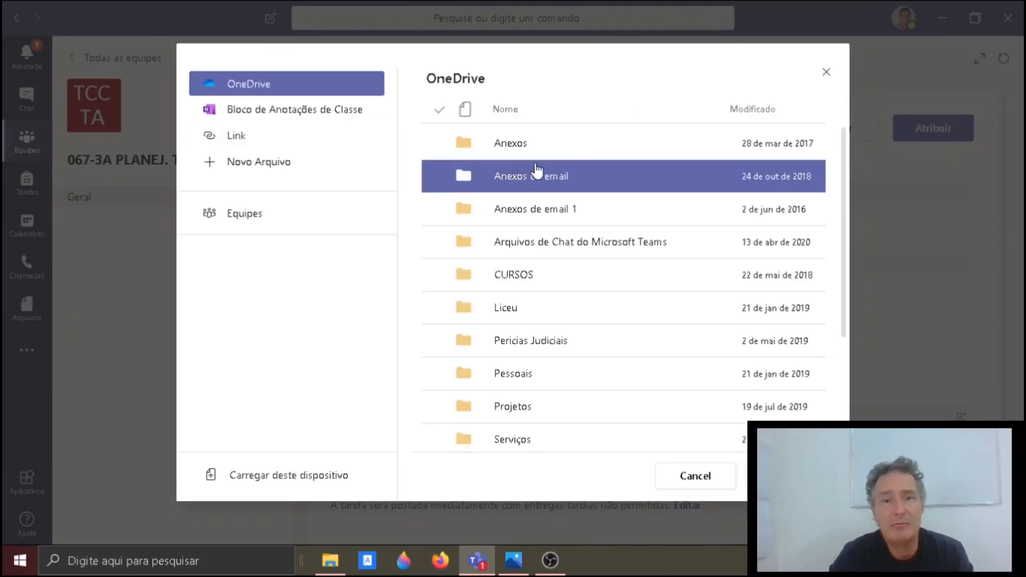
{"action": "scroll", "coordinate": [538, 332], "scroll_direction": "down", "scroll_amount": 3}
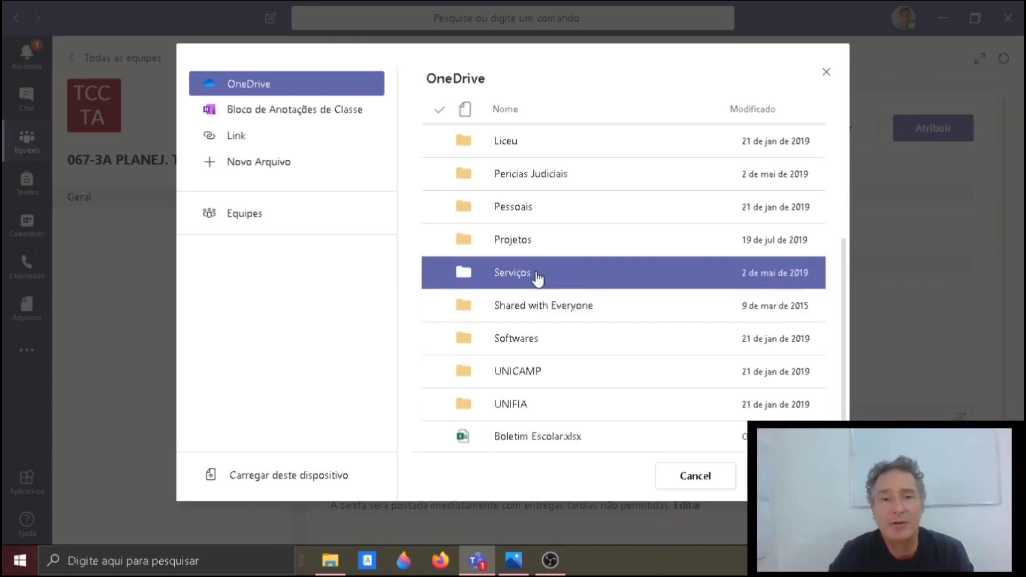
{"action": "scroll", "coordinate": [553, 303], "scroll_direction": "up", "scroll_amount": 3}
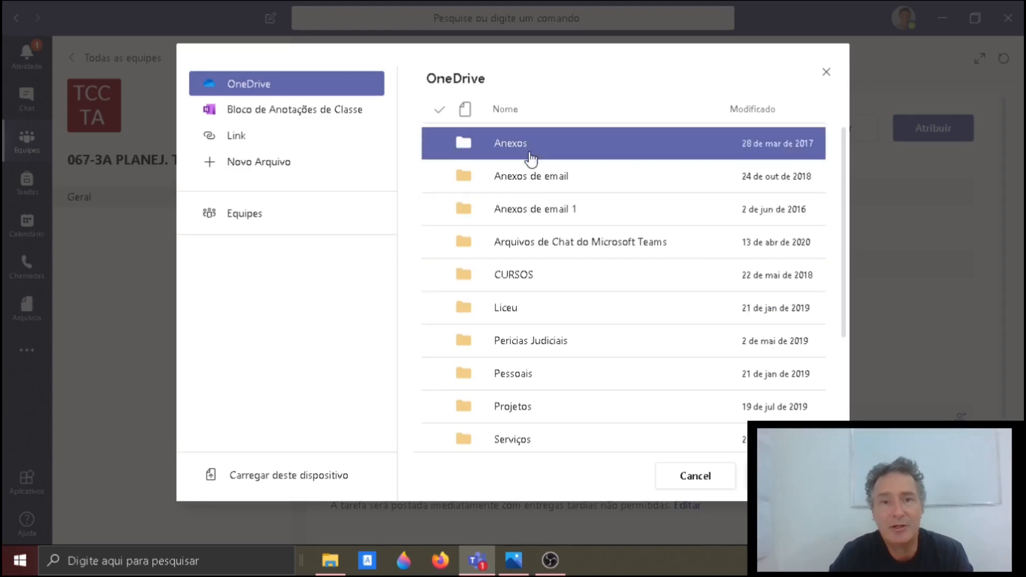
{"action": "left_click", "coordinate": [562, 316]}
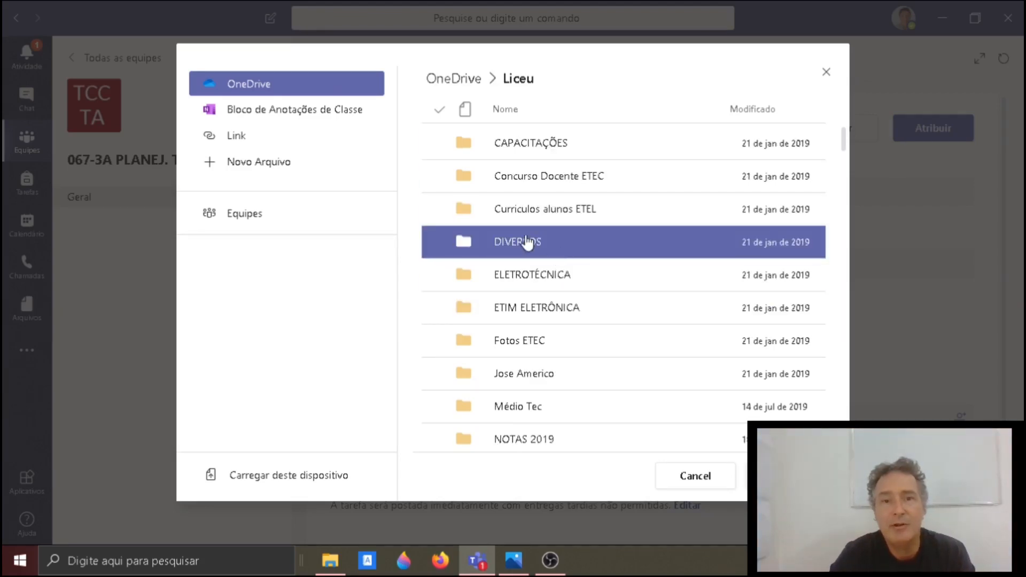
{"action": "scroll", "coordinate": [543, 327], "scroll_direction": "down", "scroll_amount": 8}
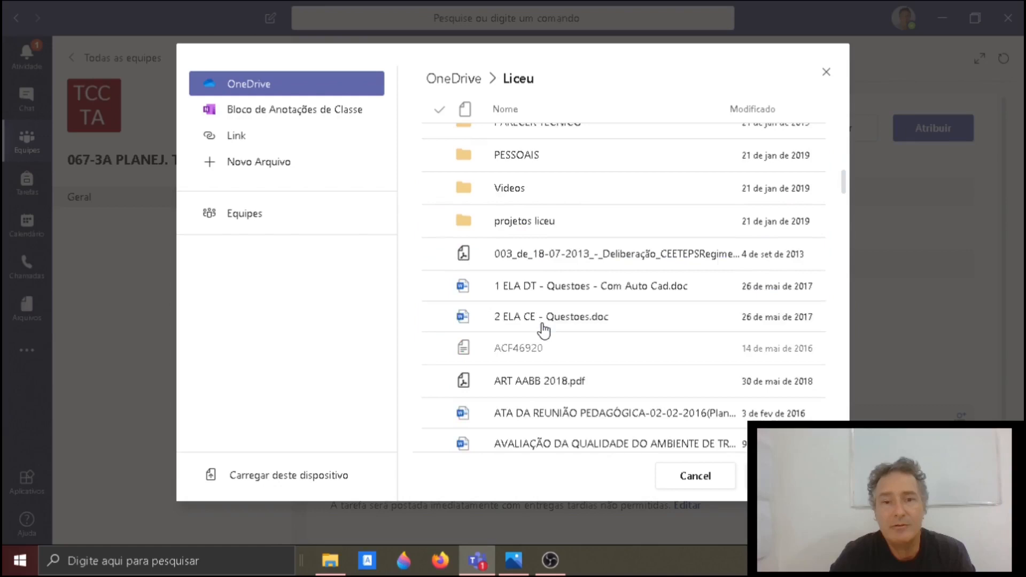
{"action": "scroll", "coordinate": [576, 347], "scroll_direction": "down", "scroll_amount": 1}
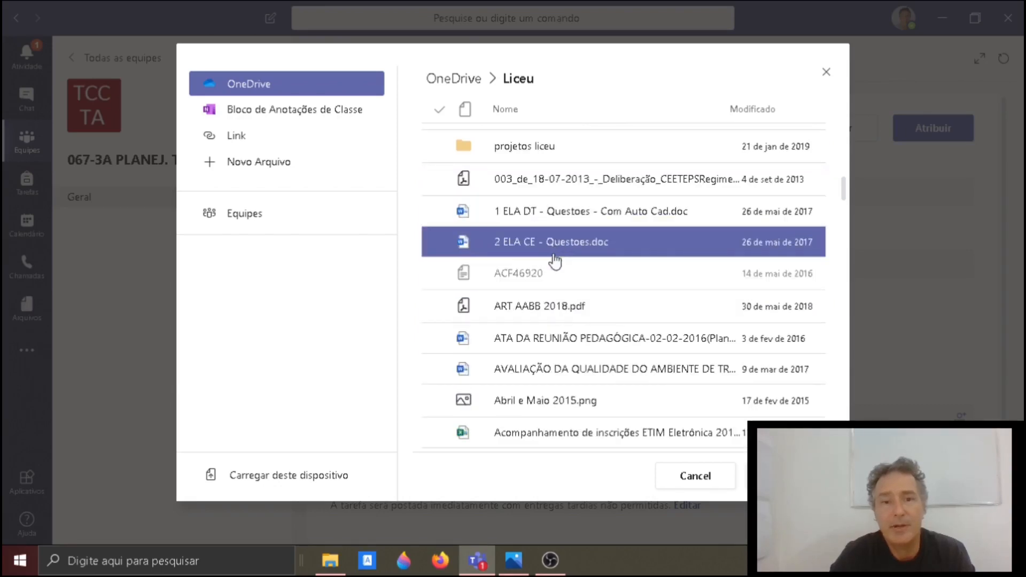
{"action": "scroll", "coordinate": [556, 273], "scroll_direction": "down", "scroll_amount": 1}
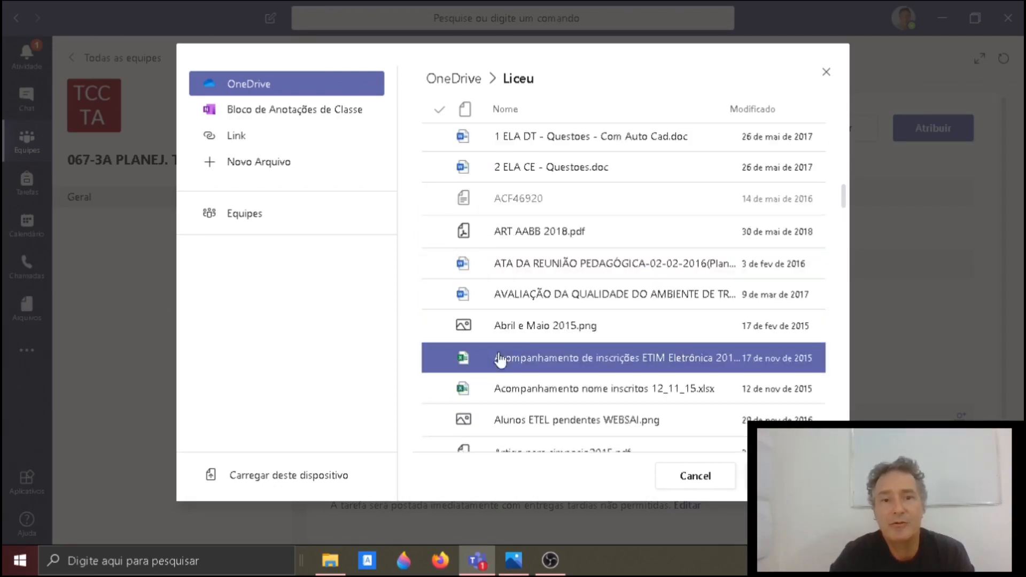
{"action": "scroll", "coordinate": [508, 356], "scroll_direction": "down", "scroll_amount": 2}
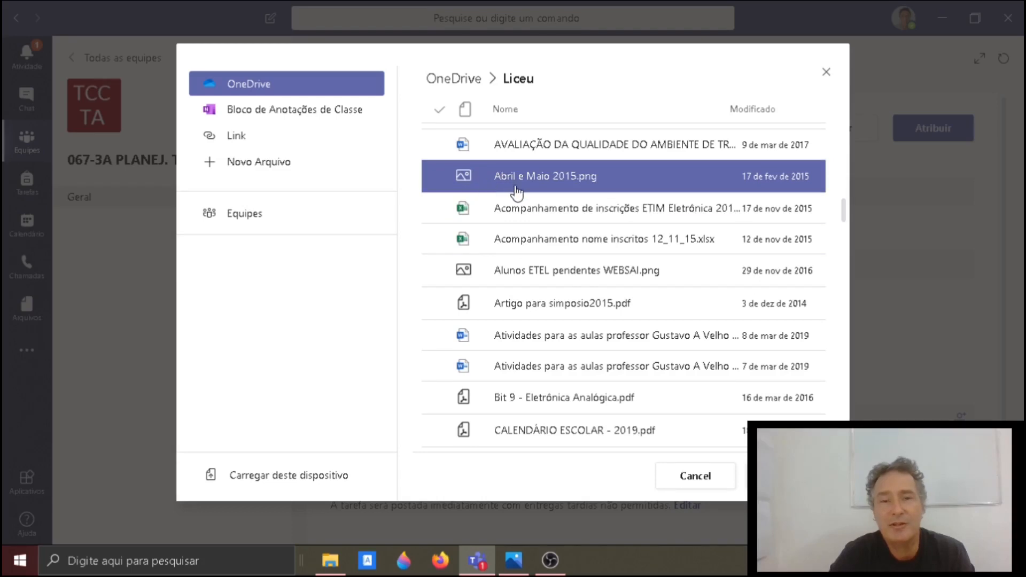
{"action": "scroll", "coordinate": [536, 331], "scroll_direction": "down", "scroll_amount": 3}
{"action": "scroll", "coordinate": [536, 321], "scroll_direction": "up", "scroll_amount": 7}
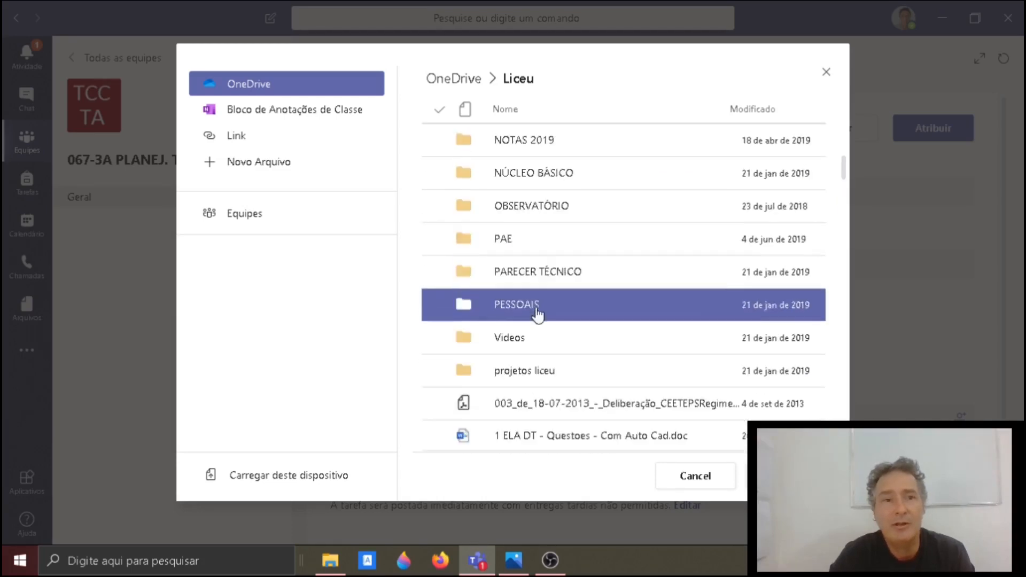
{"action": "left_click", "coordinate": [695, 476]}
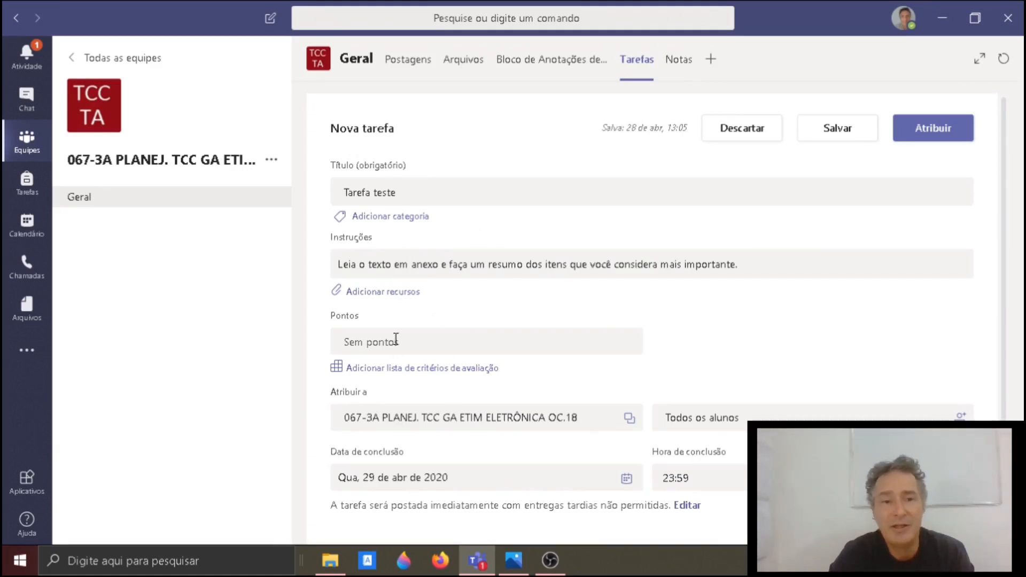
- Start a new grading rubric titled "Critérios de avaliação para" with the description "Os critérios de avaliação serão os seguintes."
{"action": "left_click", "coordinate": [413, 371]}
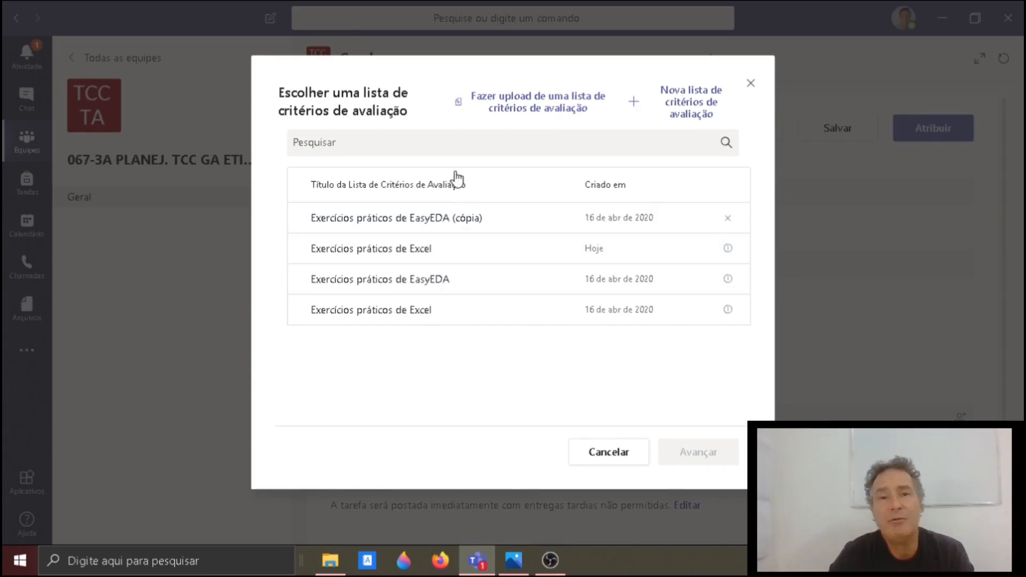
{"action": "left_click", "coordinate": [692, 109]}
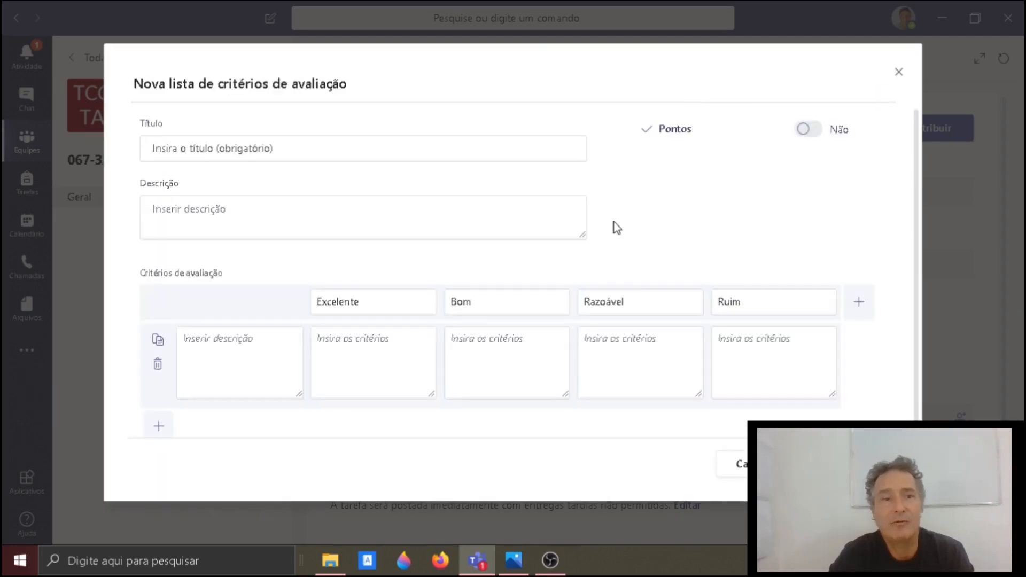
{"action": "left_click", "coordinate": [295, 148]}
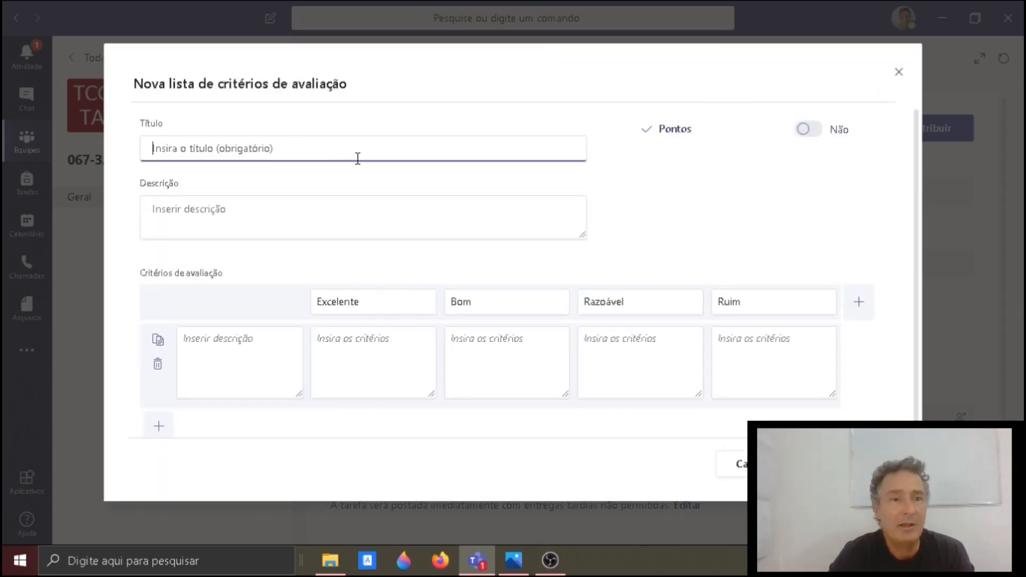
{"action": "type", "text": "Critérios de avaliação para"}
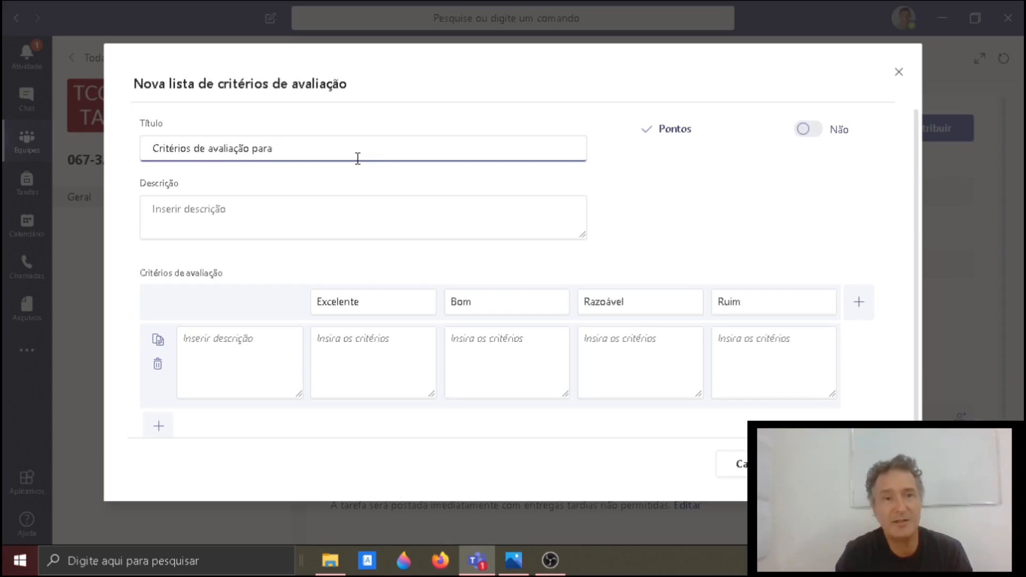
{"action": "left_click", "coordinate": [283, 207]}
{"action": "type", "text": "Os critério"}
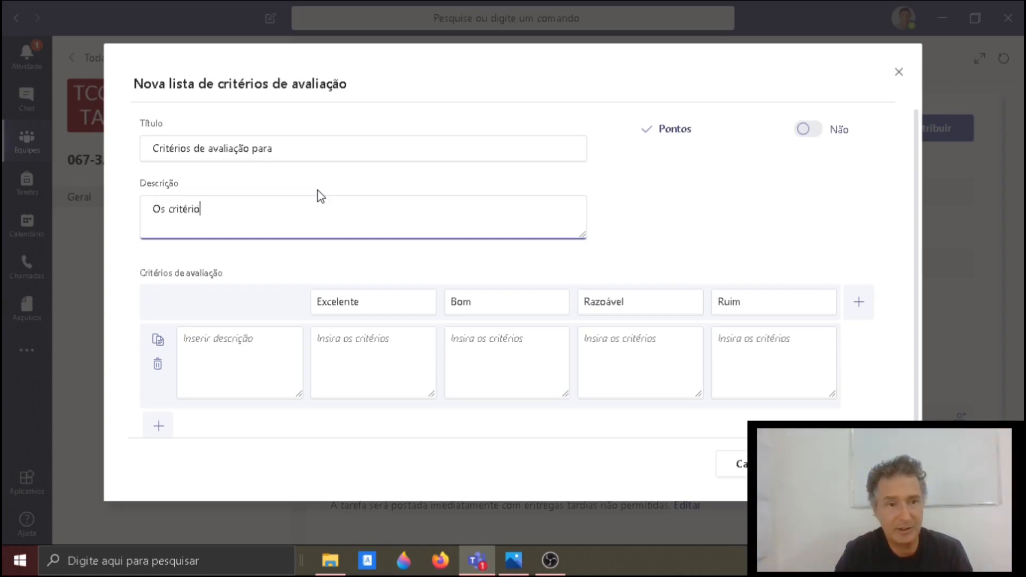
{"action": "type", "text": "s de avaliação serão os seguintes."}
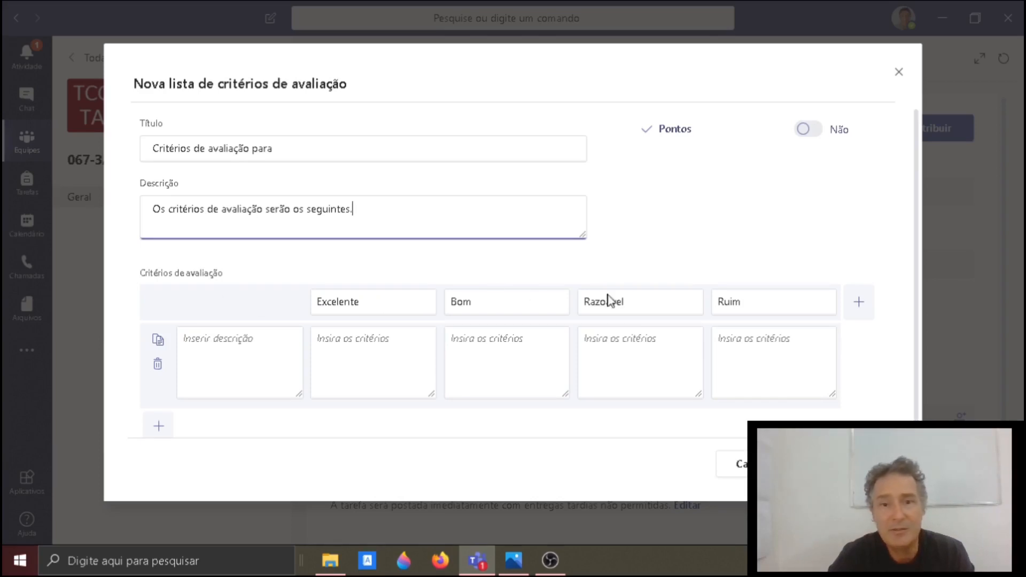
- Rename the rubric's first, third and fourth rating levels as "Muito Bom", "Regular" and "Insuficiente"
{"action": "left_click_drag", "start_coordinate": [368, 302], "coordinate": [298, 288]}
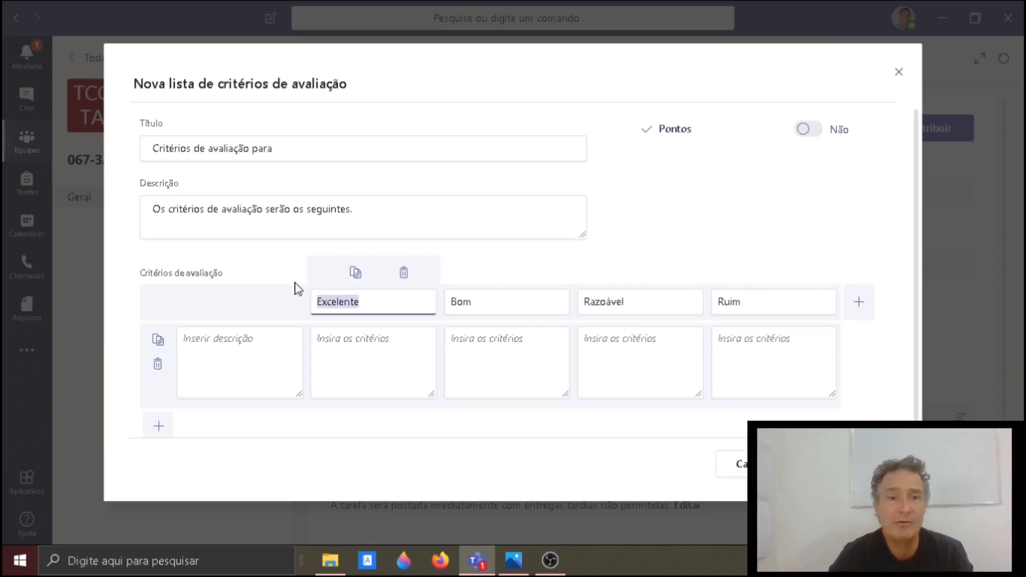
{"action": "type", "text": "M"}
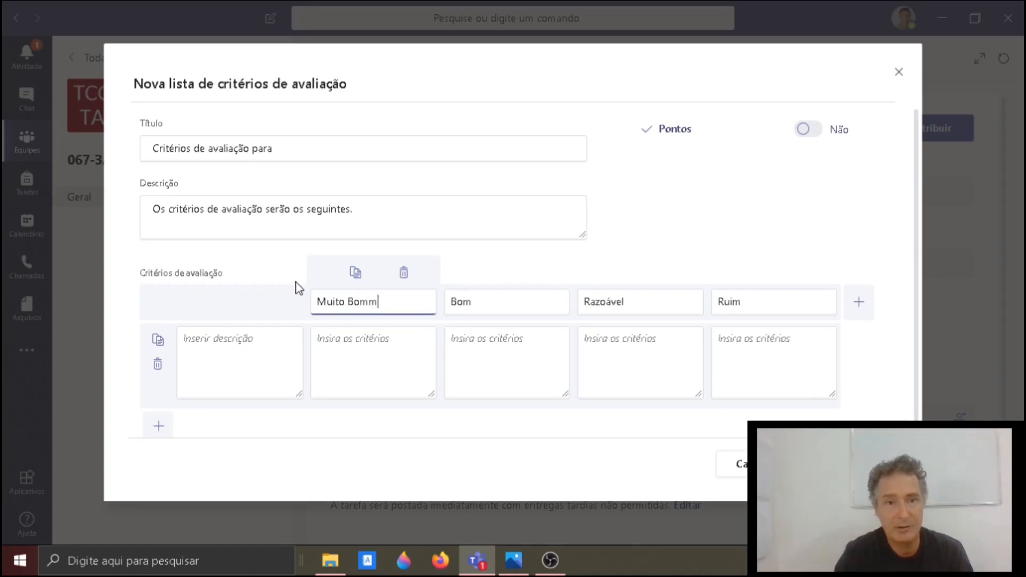
{"action": "type", "text": "uito Bomm"}
{"action": "key", "text": "BackSpace"}
{"action": "key", "text": "Tab"}
{"action": "key", "text": "shift+Tab"}
{"action": "key", "text": "Tab"}
{"action": "left_click", "coordinate": [602, 303]}
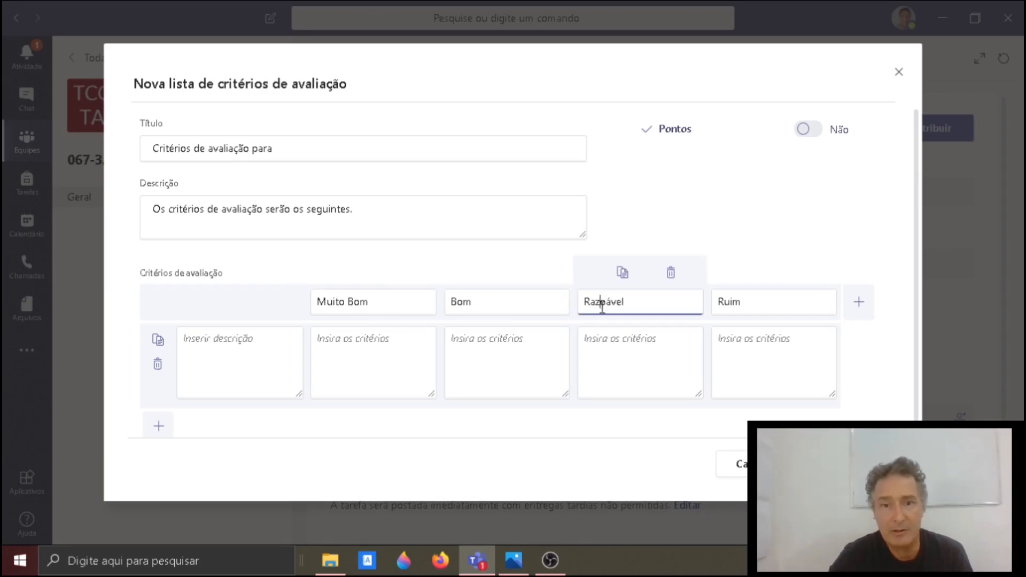
{"action": "double_click", "coordinate": [615, 298]}
{"action": "type", "text": "Regular"}
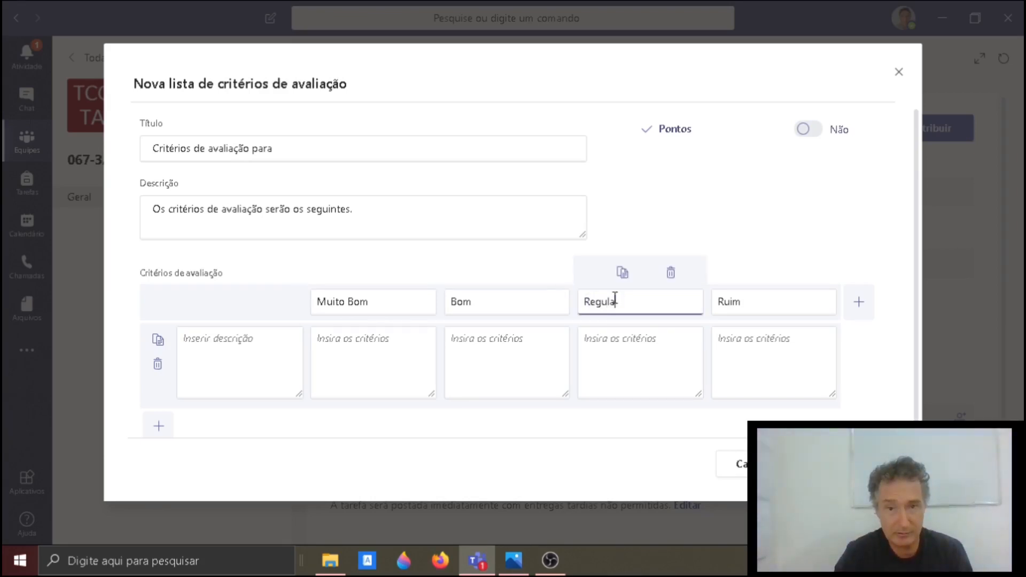
{"action": "double_click", "coordinate": [730, 300]}
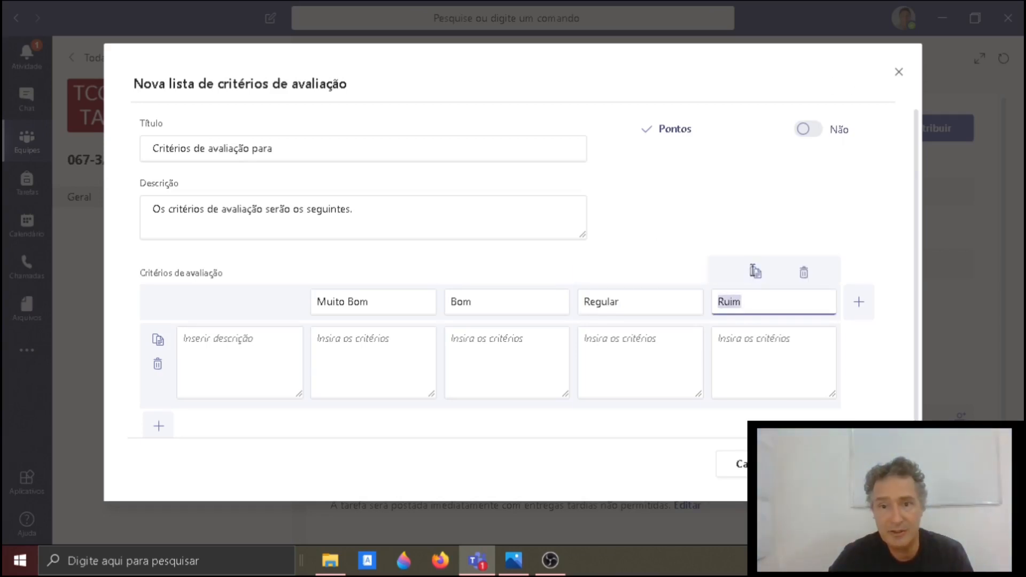
{"action": "type", "text": "Insuficiente"}
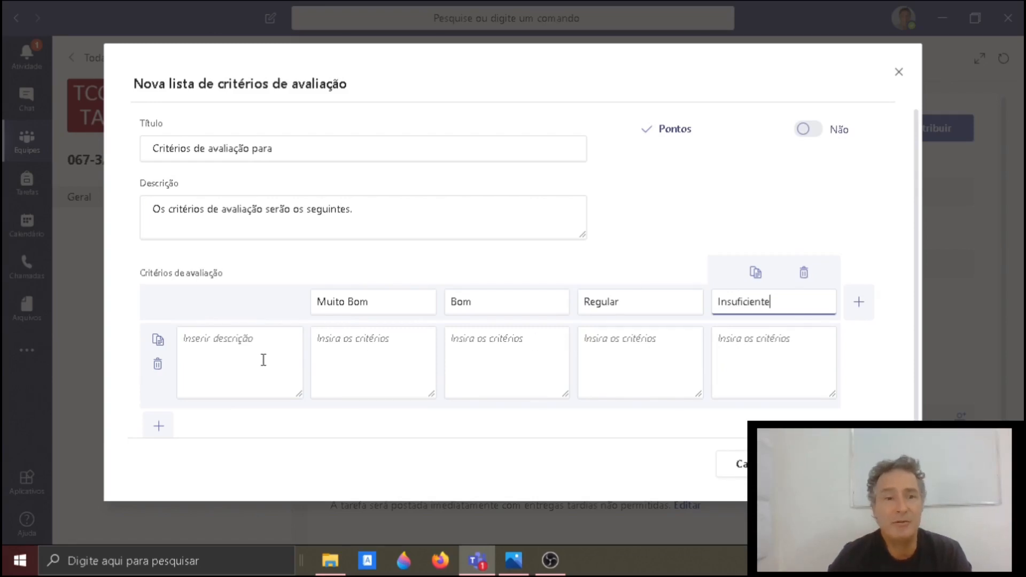
- Enter the criteria "Fazer todos os itens pedidos" for Muito Bom and "Fazer a maioria dos itens pedidos" for Bom
{"action": "left_click", "coordinate": [396, 340]}
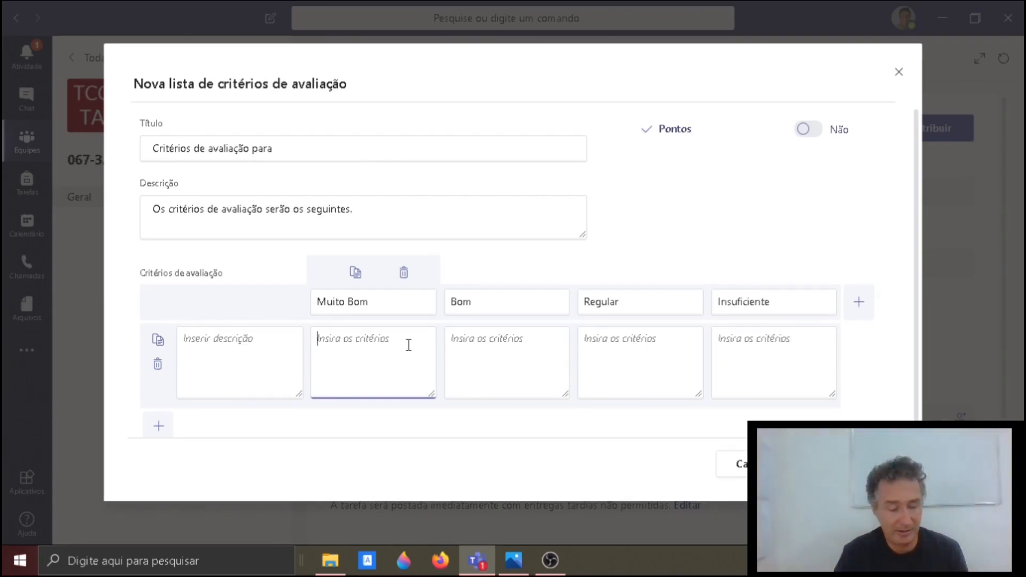
{"action": "type", "text": "Fazer todos os itens pedidos"}
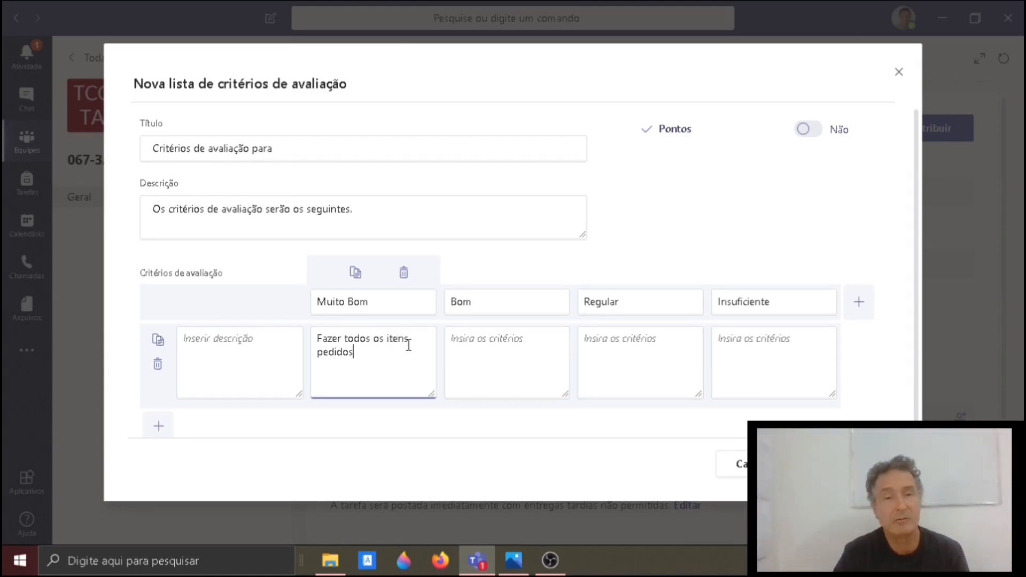
{"action": "left_click", "coordinate": [479, 339]}
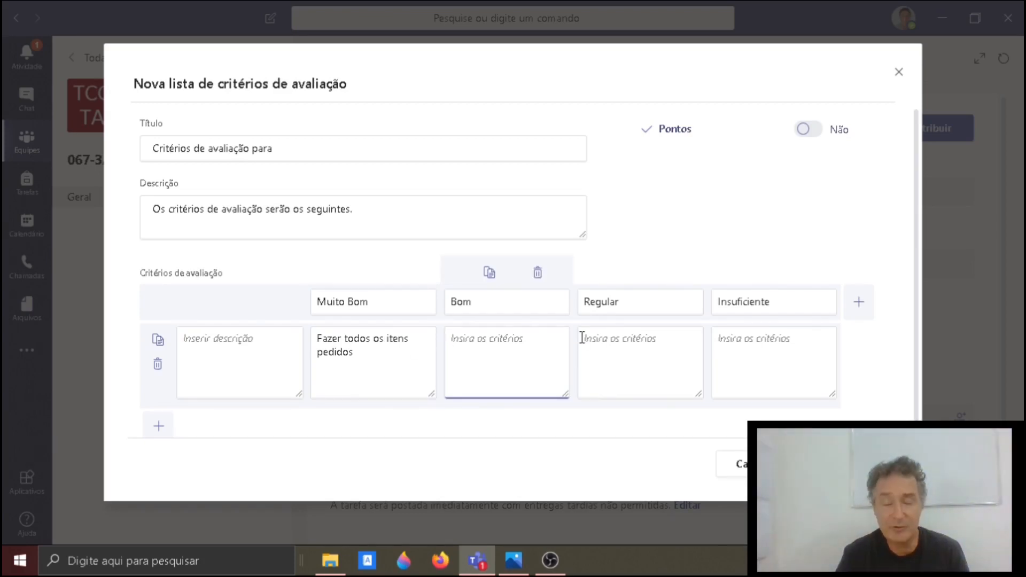
{"action": "type", "text": "Fazer"}
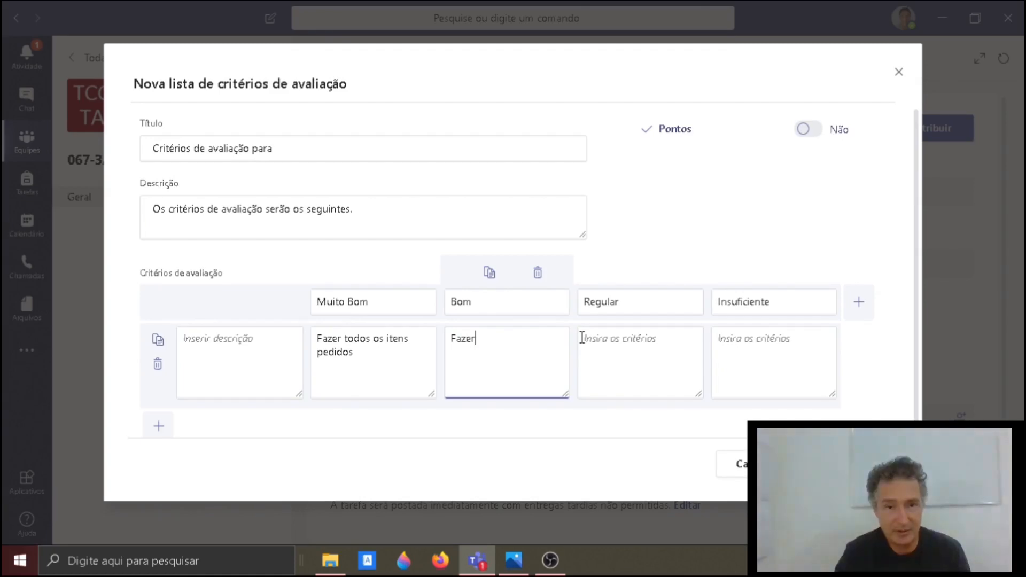
{"action": "type", "text": " a maioria dos itens pedidos"}
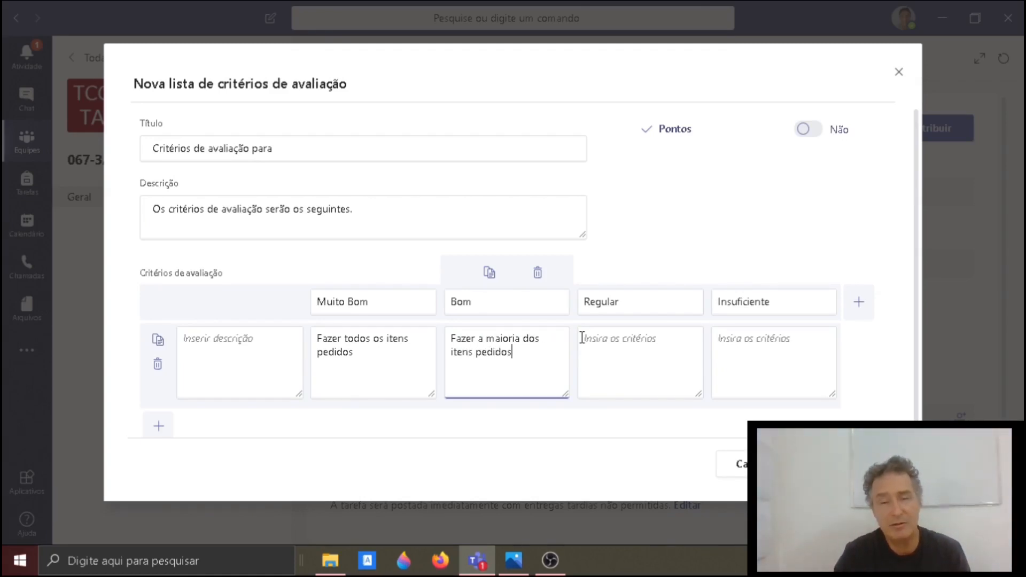
- Enter the criteria "Fazer alguns dos itens pedidos" for Regular and "Não fazer os itens pedidos" for Insuficiente
{"action": "left_click", "coordinate": [613, 337]}
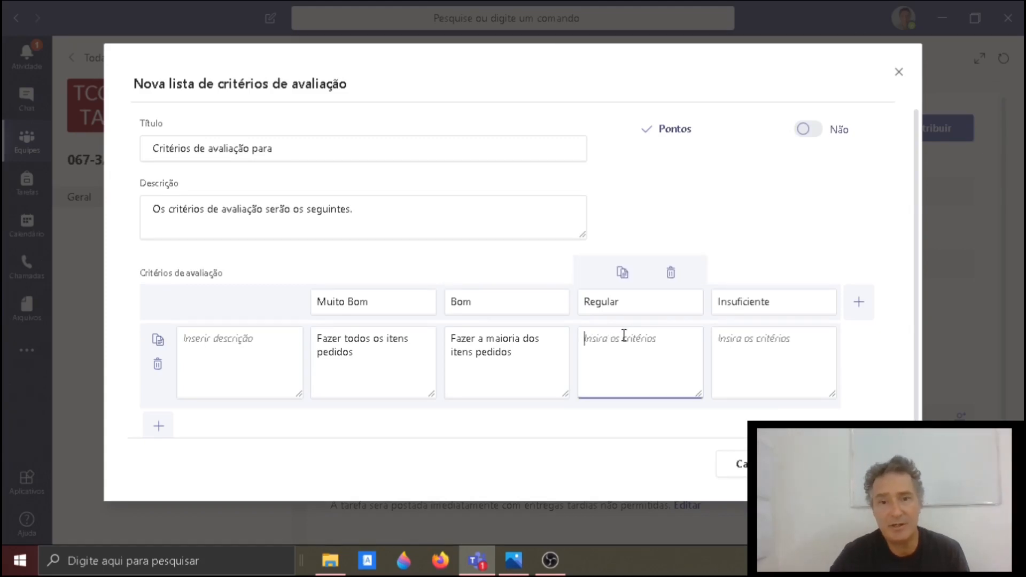
{"action": "type", "text": "Faze"}
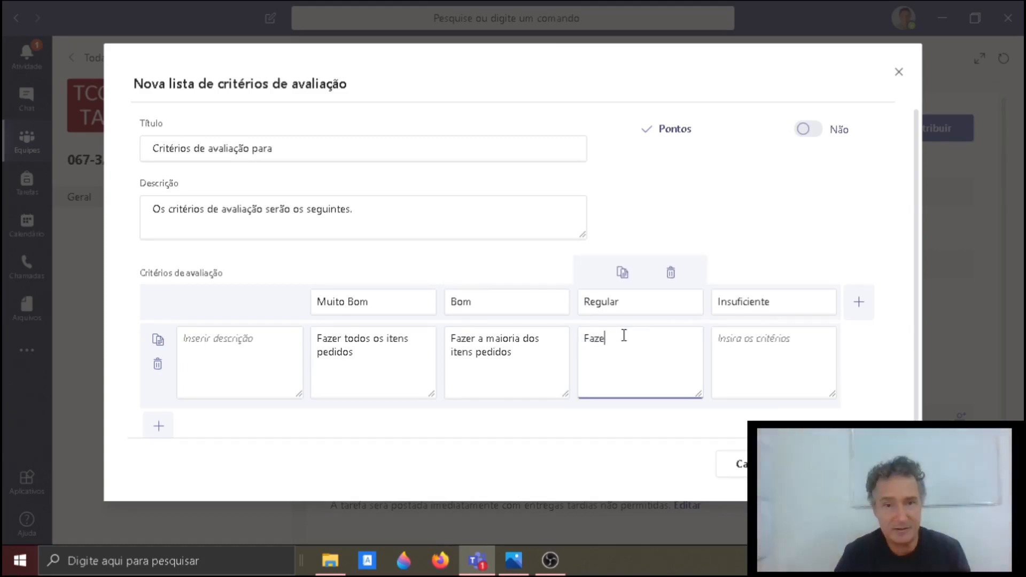
{"action": "type", "text": "r alguns"}
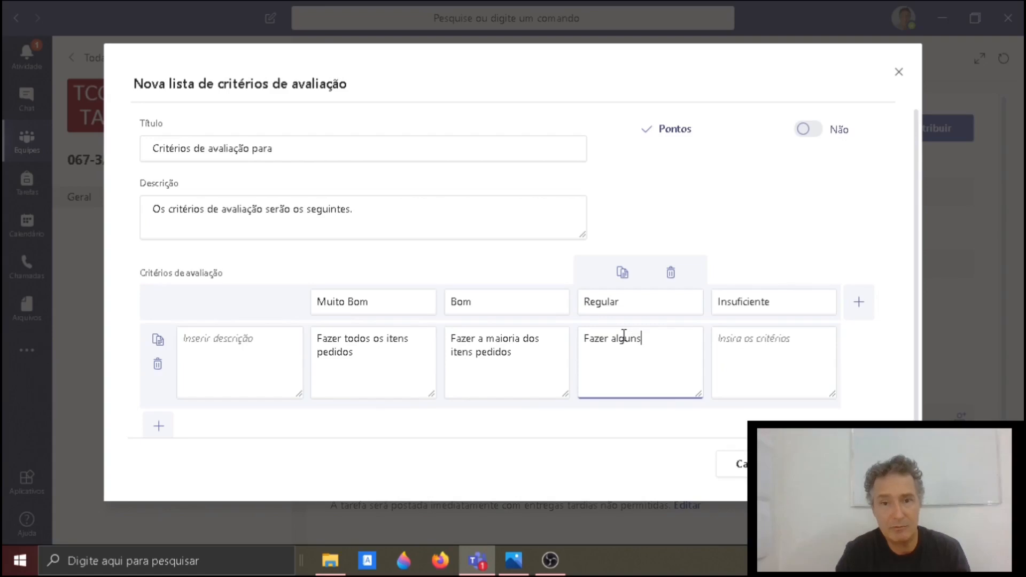
{"action": "type", "text": " dos itens pedidos"}
{"action": "left_click", "coordinate": [774, 342]}
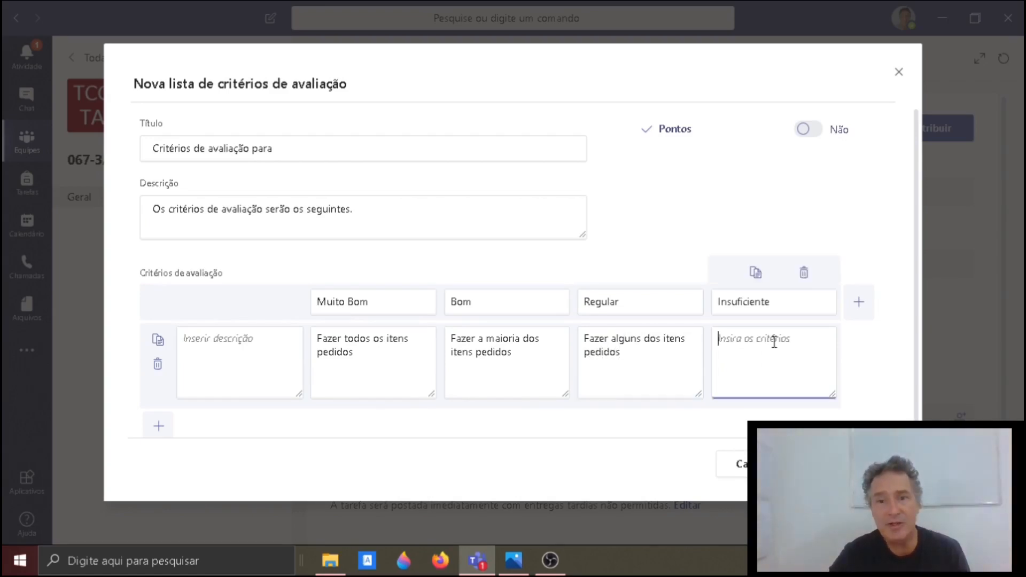
{"action": "type", "text": "Não fazer "}
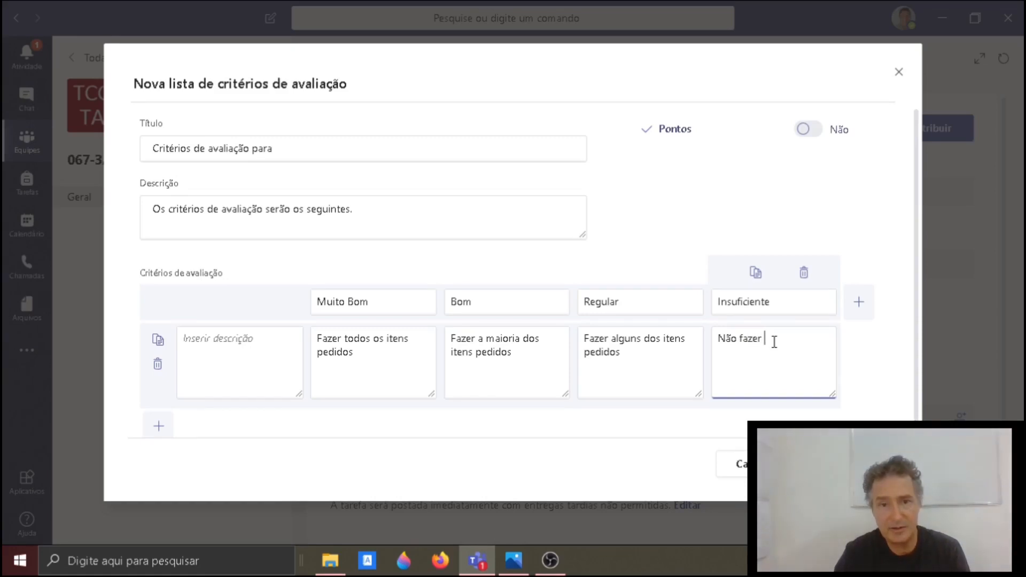
{"action": "type", "text": "os itens pedidos"}
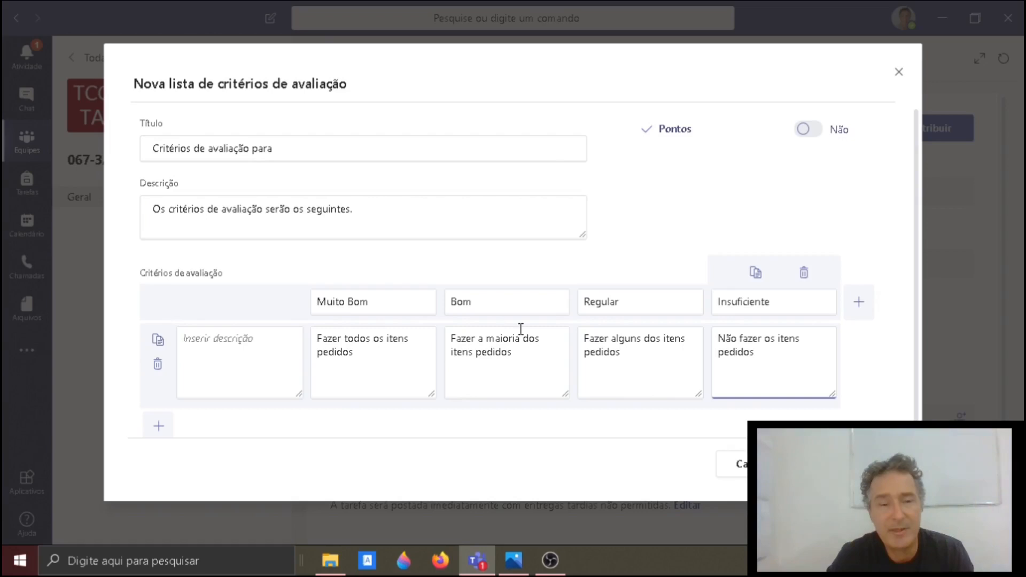
- Describe the first rubric criterion as "Atendimento dos itens pedidos"
{"action": "left_click", "coordinate": [234, 335]}
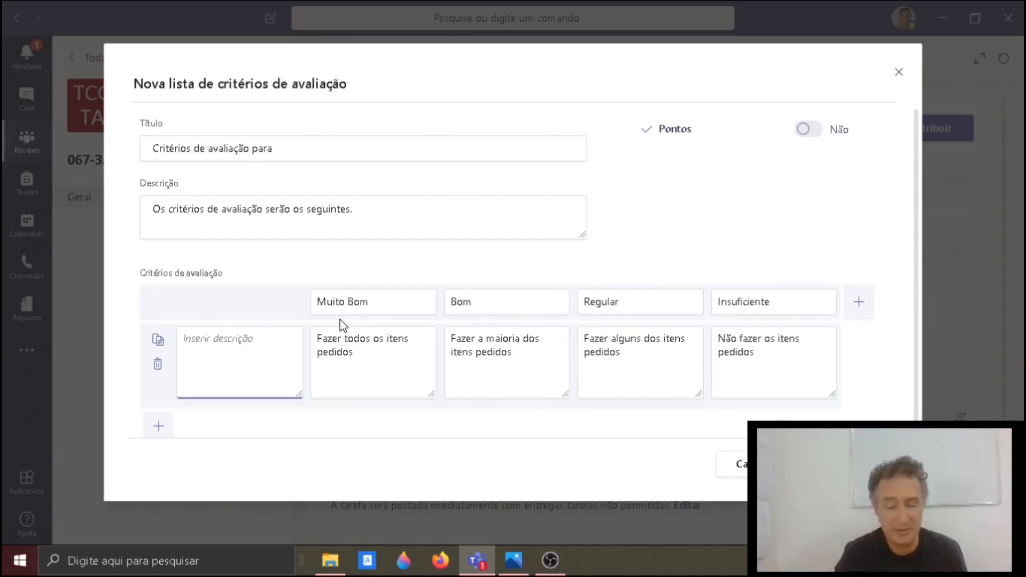
{"action": "type", "text": "Atendimento dos itens pe"}
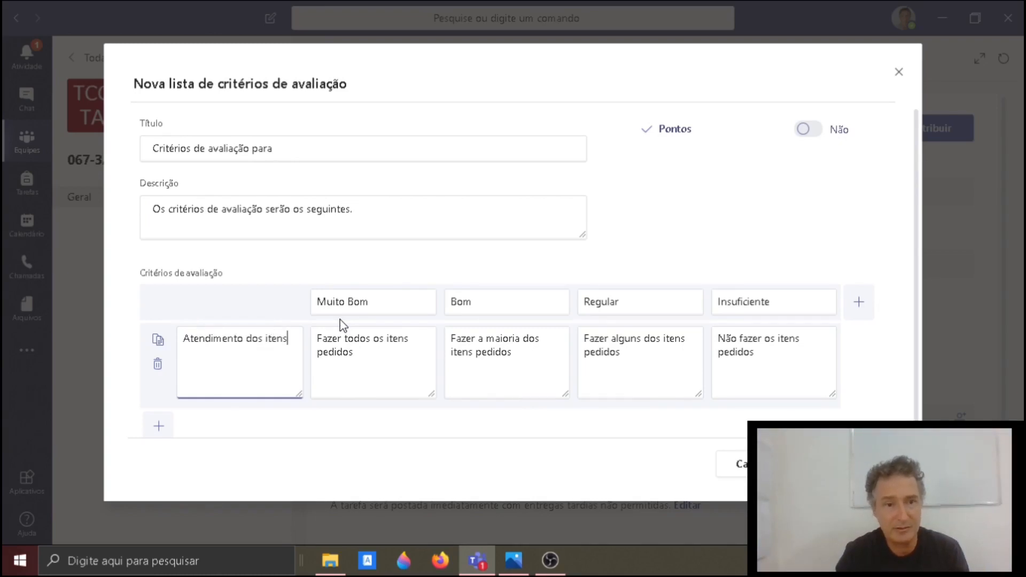
{"action": "type", "text": "didos"}
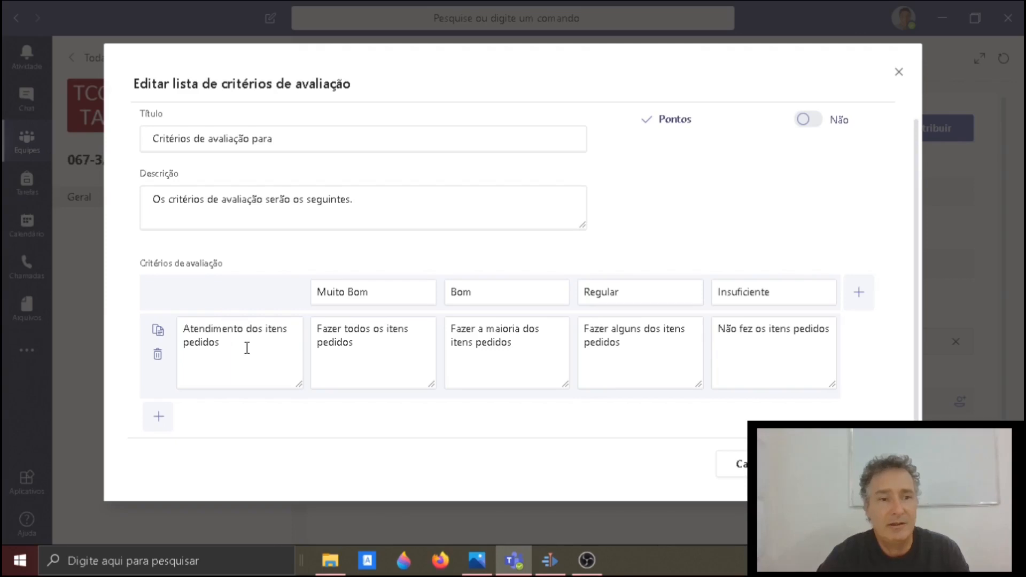
- Add a second rubric criterion described as "Entrega dentro do prazo" and close the rubric to return to the assignment
{"action": "left_click", "coordinate": [159, 417]}
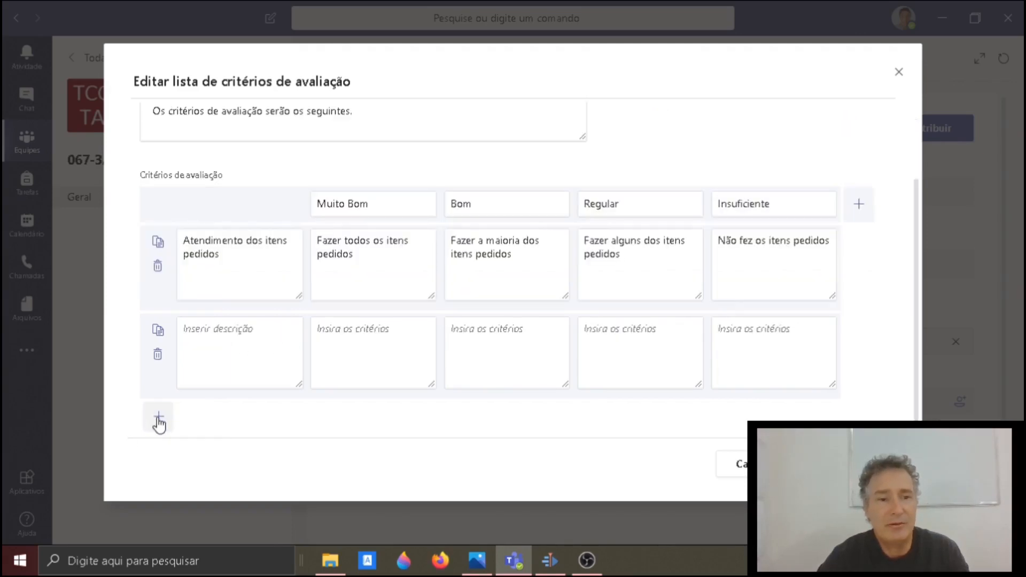
{"action": "left_click", "coordinate": [238, 328]}
{"action": "type", "text": "Entre"}
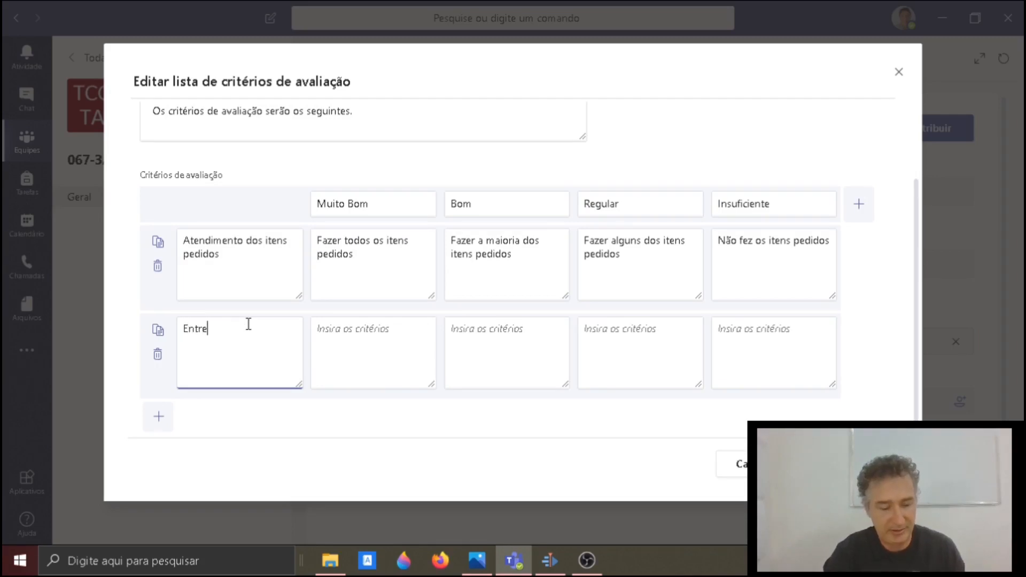
{"action": "type", "text": "ga dentro do praz"}
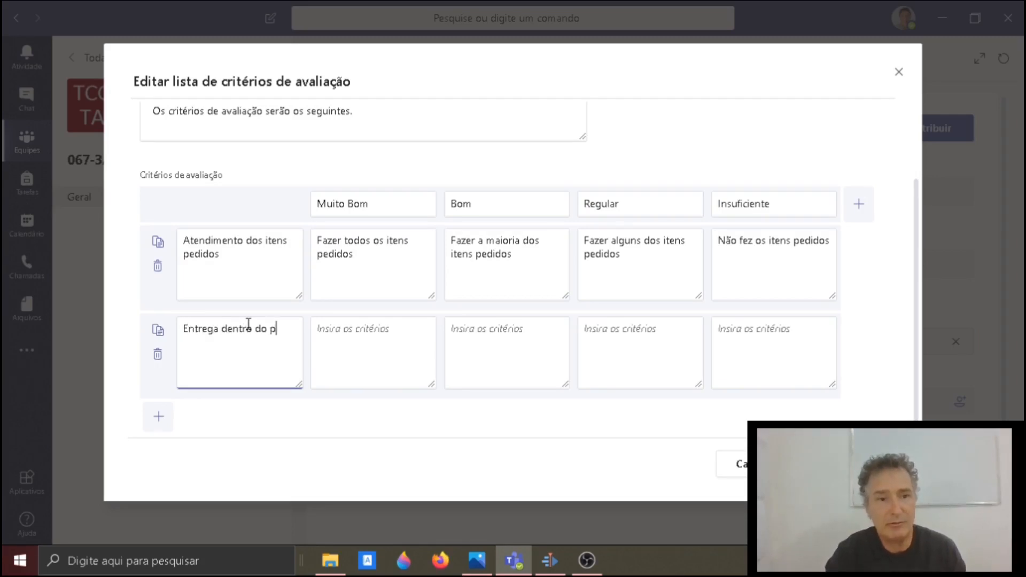
{"action": "type", "text": "o"}
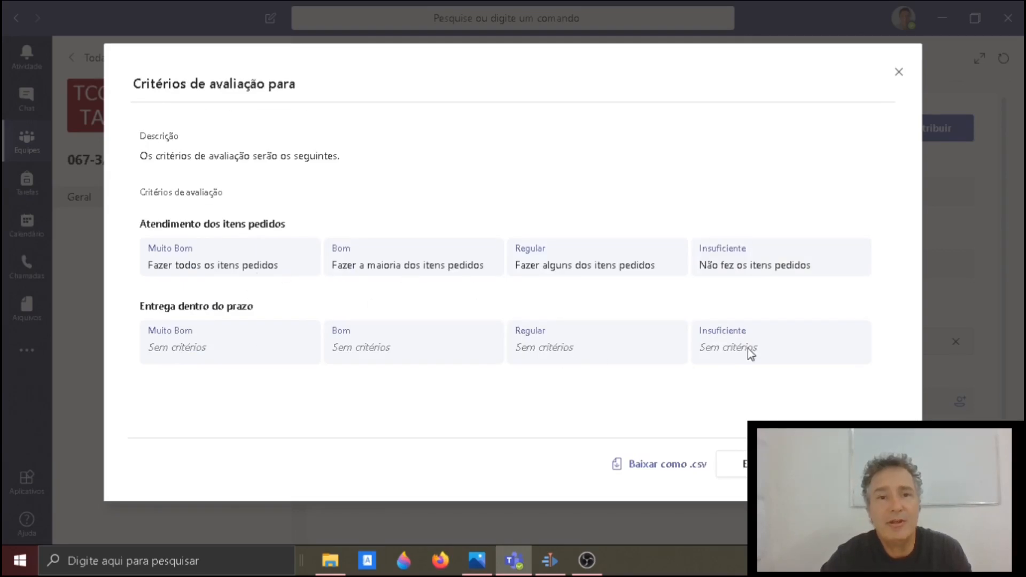
{"action": "left_click", "coordinate": [844, 464]}
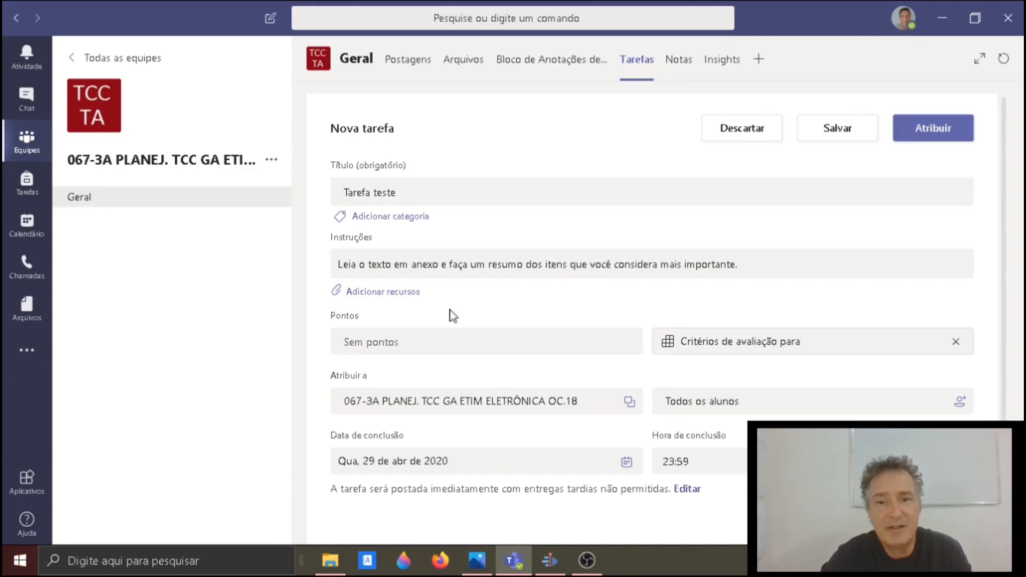
- Review the assignment's settings, including the rubric, assigned students and the due-date calendar
{"action": "scroll", "coordinate": [557, 338], "scroll_direction": "down", "scroll_amount": 2}
{"action": "scroll", "coordinate": [422, 227], "scroll_direction": "up", "scroll_amount": 2}
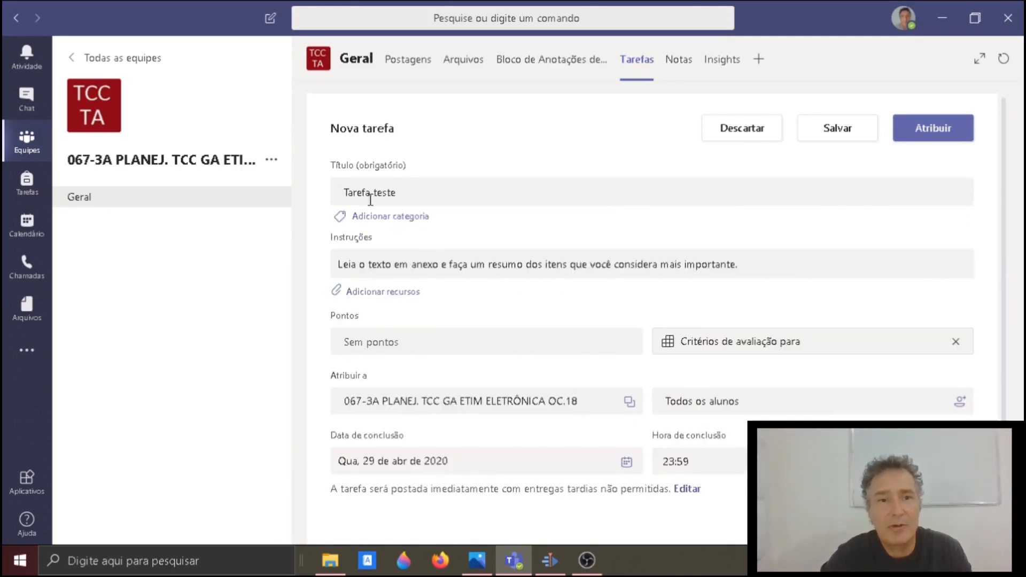
{"action": "scroll", "coordinate": [448, 417], "scroll_direction": "down", "scroll_amount": 2}
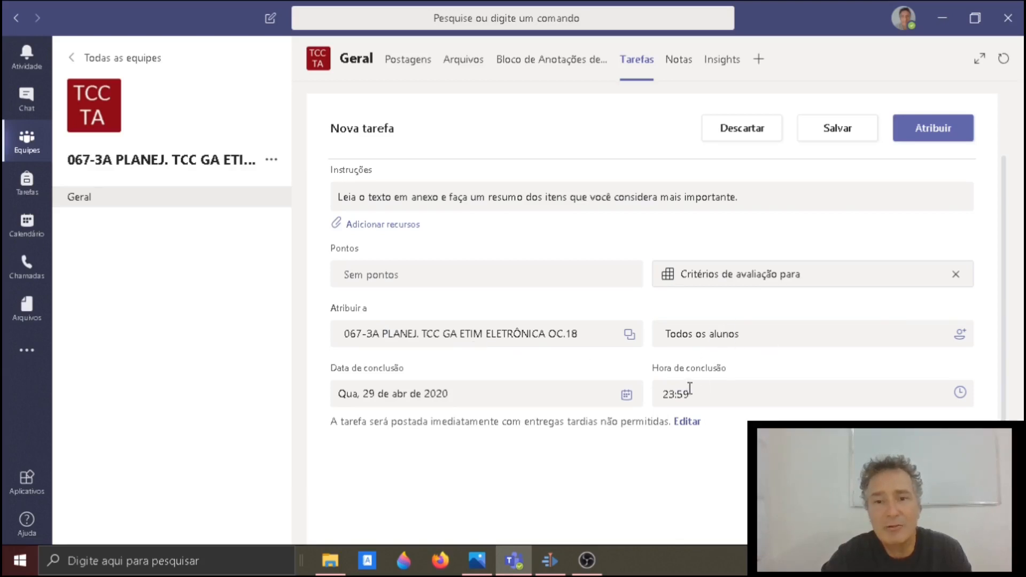
{"action": "left_click", "coordinate": [625, 398]}
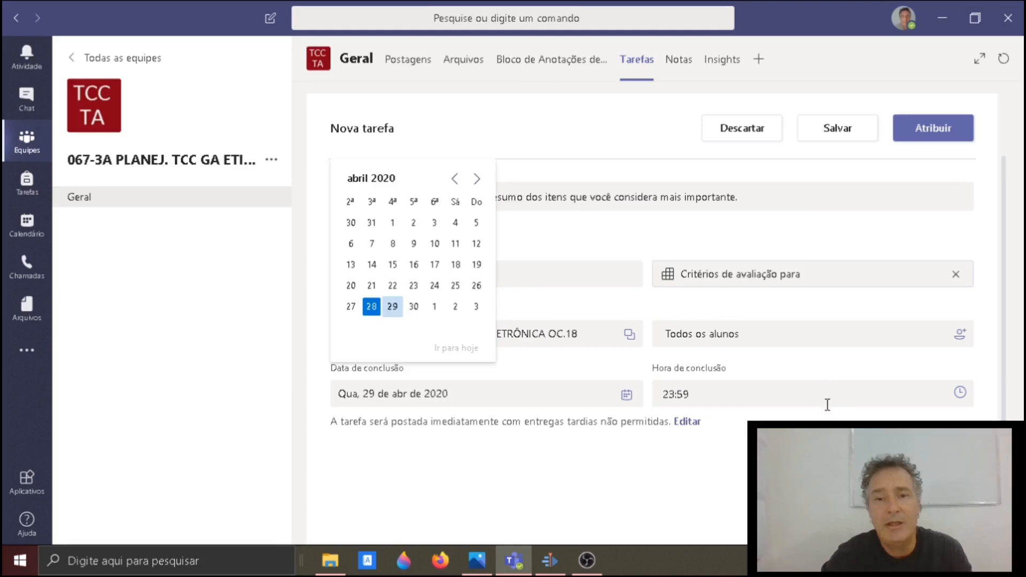
{"action": "left_click", "coordinate": [563, 316]}
{"action": "scroll", "coordinate": [509, 301], "scroll_direction": "up", "scroll_amount": 1}
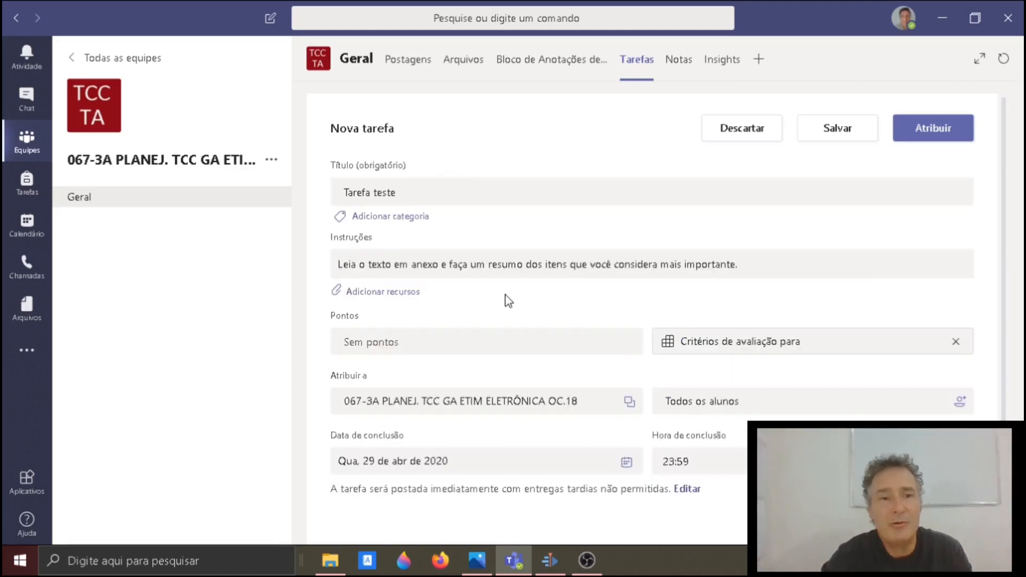
{"action": "left_click", "coordinate": [384, 220]}
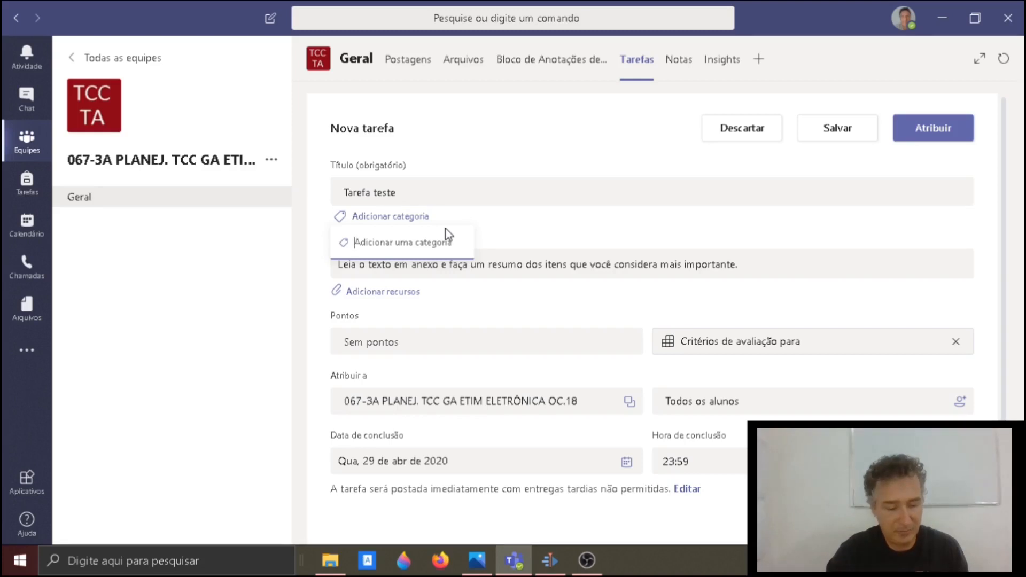
{"action": "type", "text": "Aula 1"}
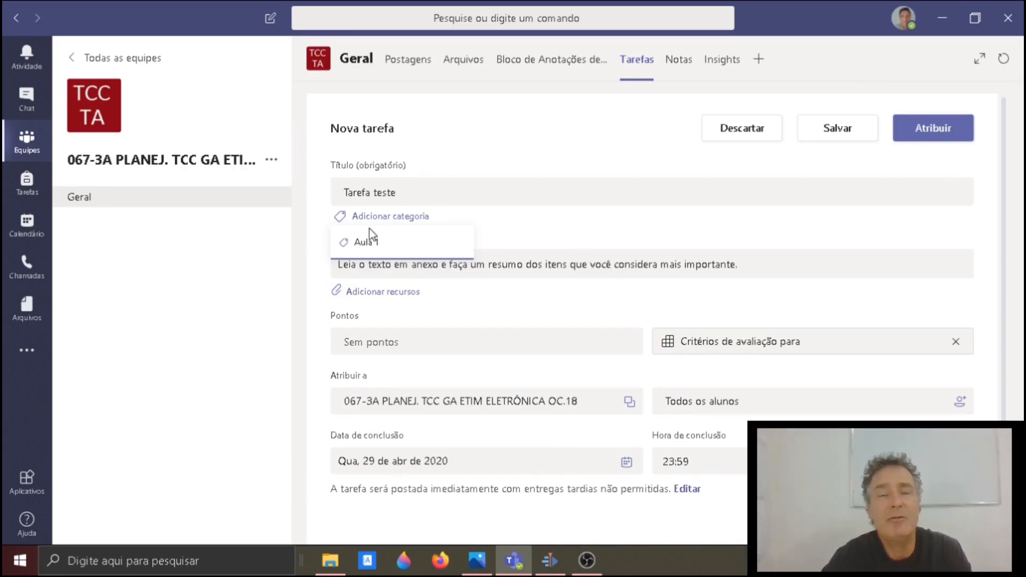
{"action": "left_click", "coordinate": [553, 311]}
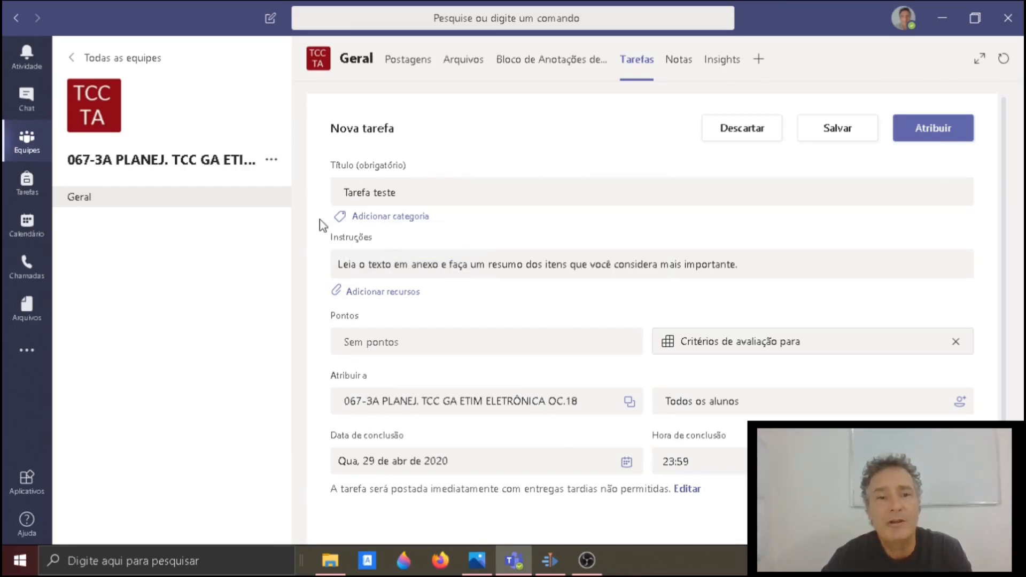
- Add the category "Aula 1" to the assignment
{"action": "left_click", "coordinate": [379, 221]}
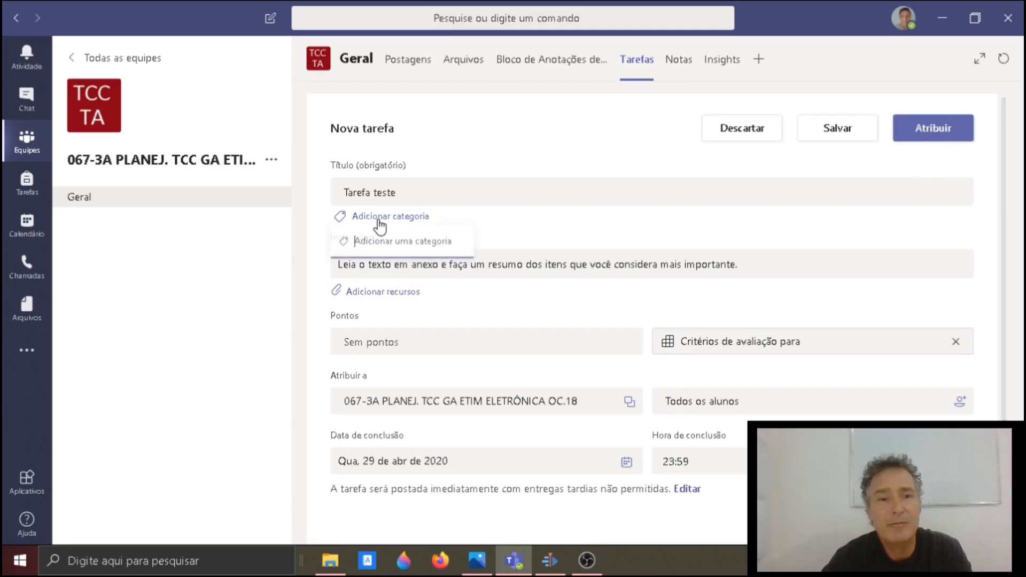
{"action": "type", "text": "Aula 1"}
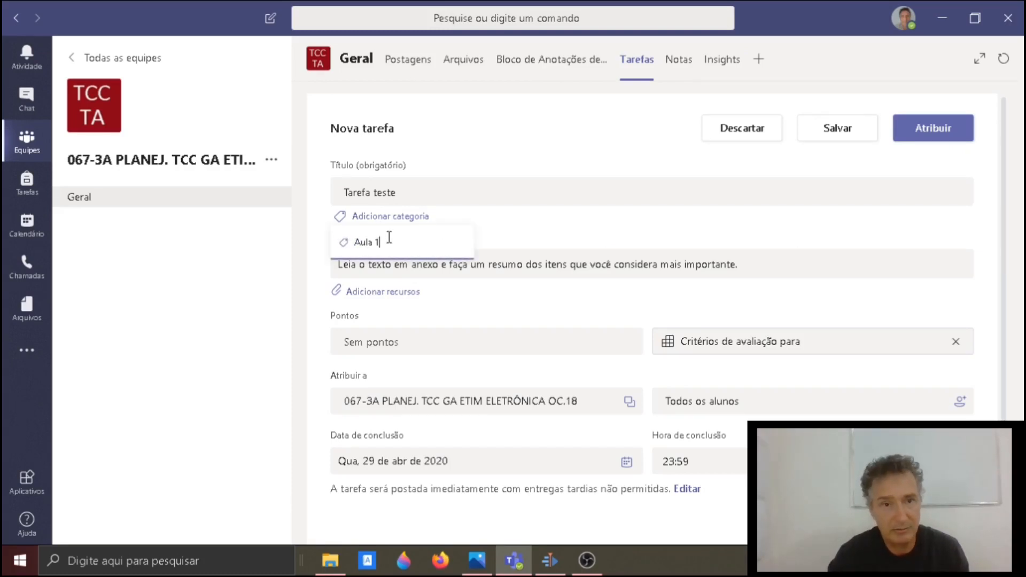
{"action": "key", "text": "Return"}
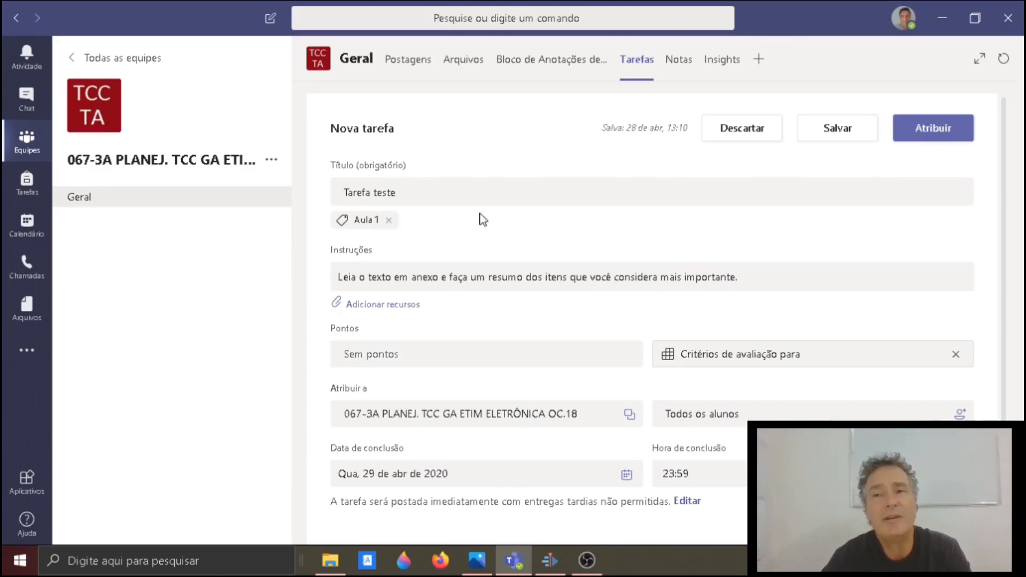
- Check the details of the assignment "Tarefa teste" and save it as a draft
{"action": "scroll", "coordinate": [538, 270], "scroll_direction": "down", "scroll_amount": 2}
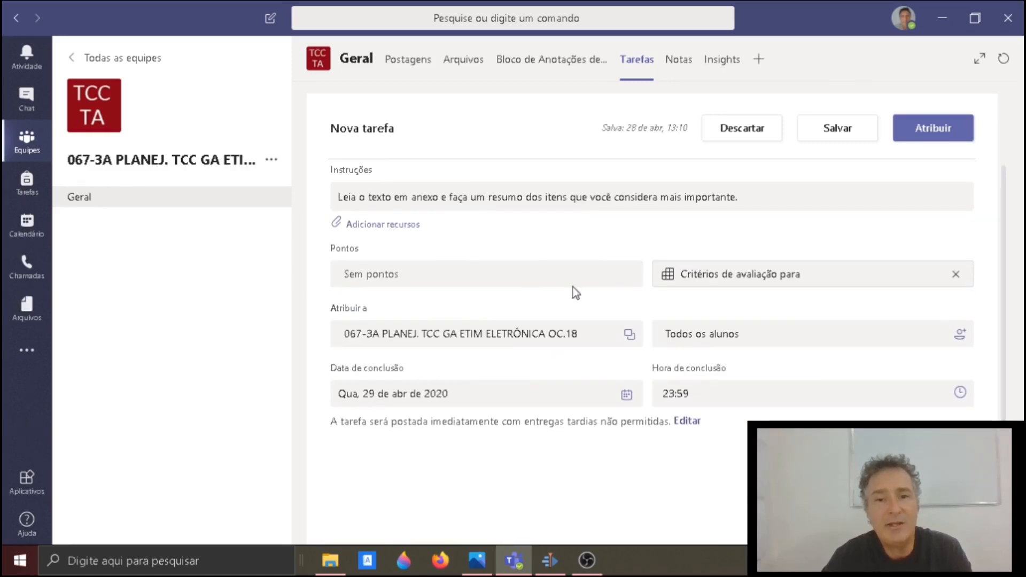
{"action": "scroll", "coordinate": [585, 342], "scroll_direction": "up", "scroll_amount": 2}
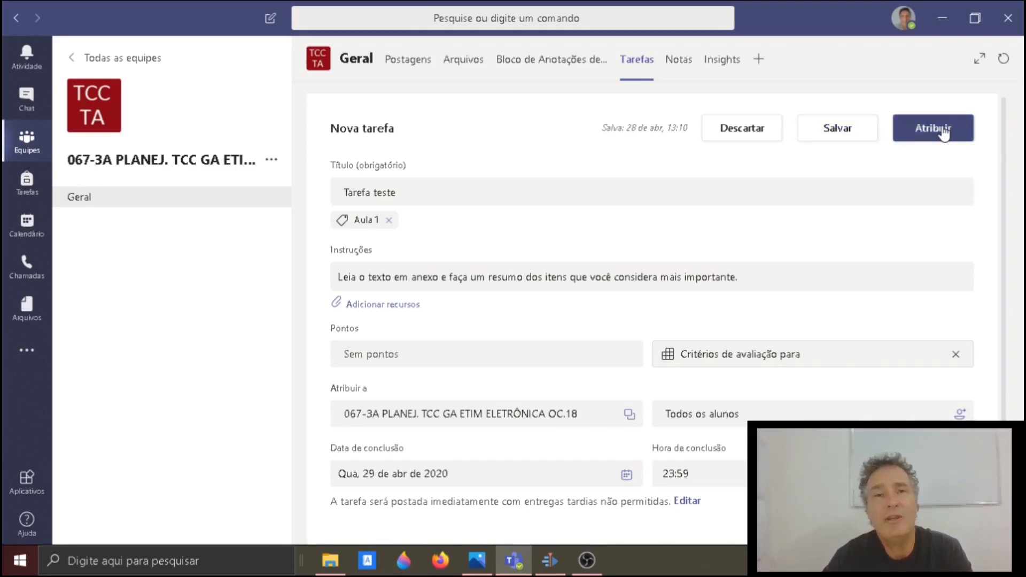
{"action": "left_click", "coordinate": [838, 130]}
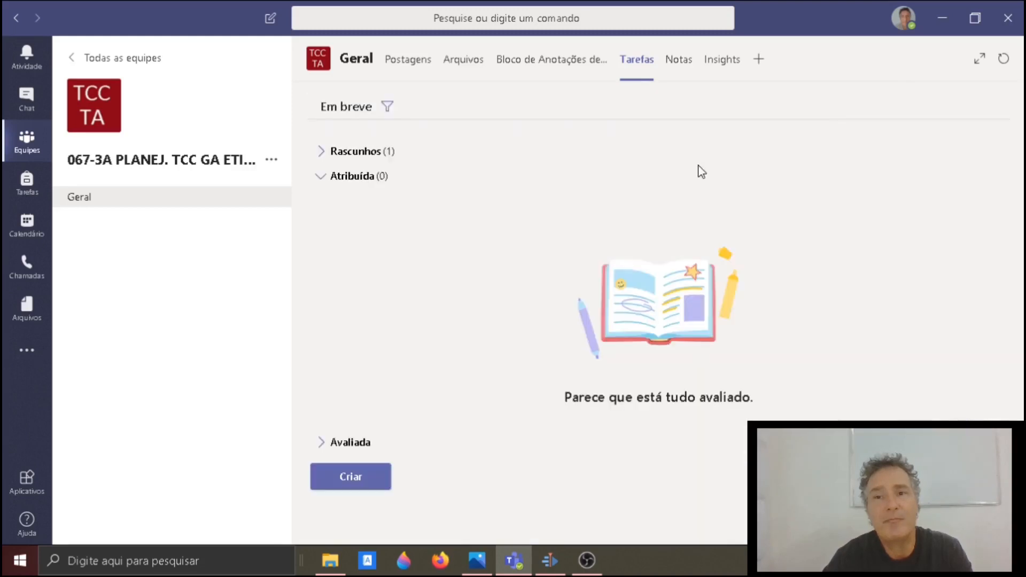
- Reopen the draft "Tarefa teste" and schedule it to be posted on Monday, 4 May 2020
{"action": "left_click", "coordinate": [322, 153]}
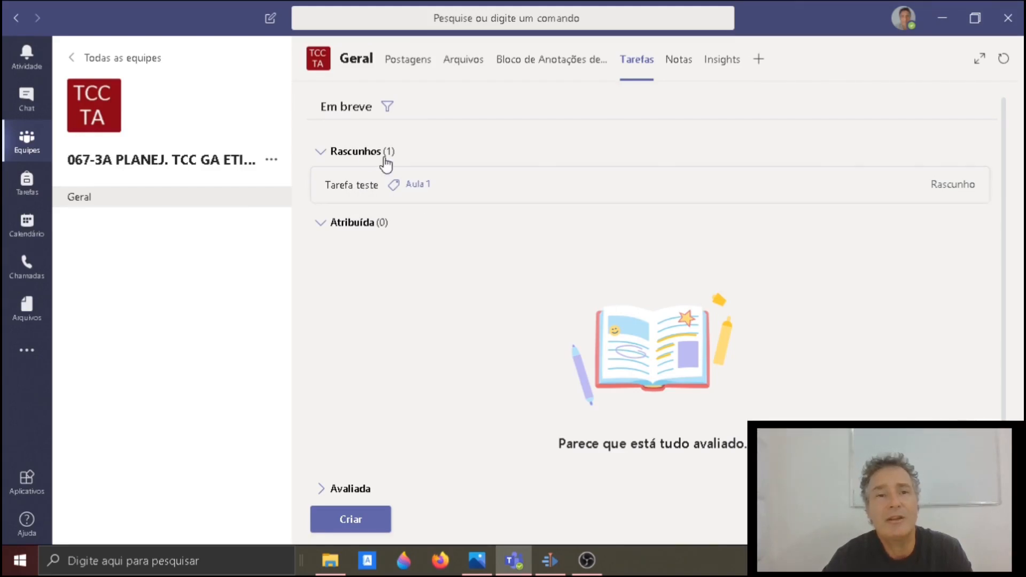
{"action": "left_click", "coordinate": [374, 187]}
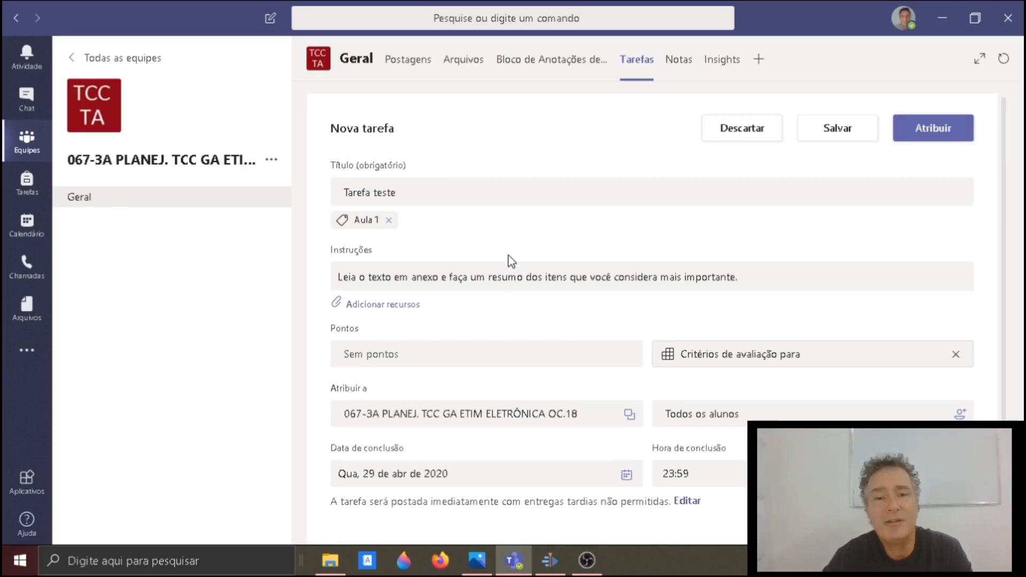
{"action": "scroll", "coordinate": [508, 255], "scroll_direction": "down", "scroll_amount": 3}
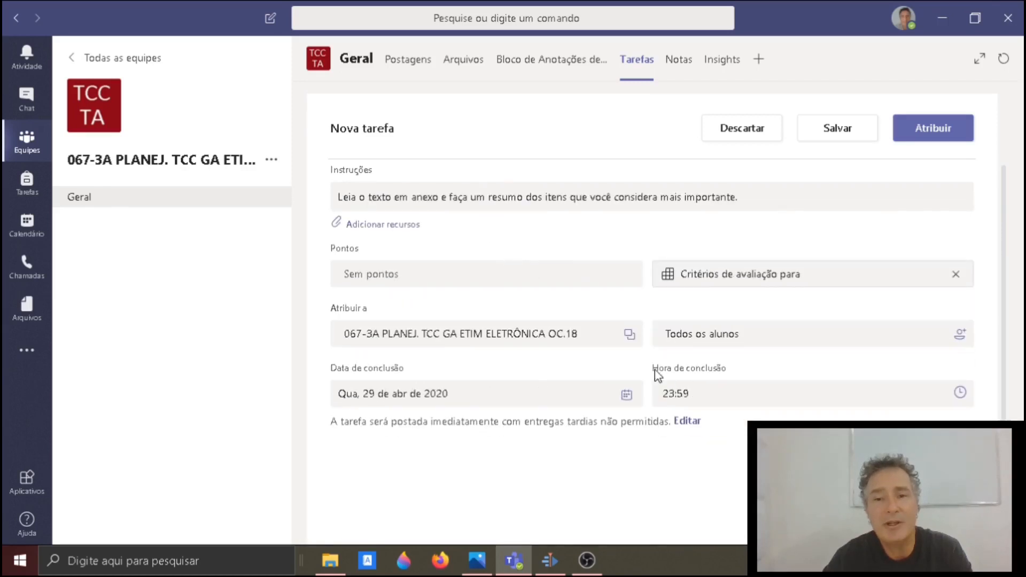
{"action": "left_click", "coordinate": [687, 422]}
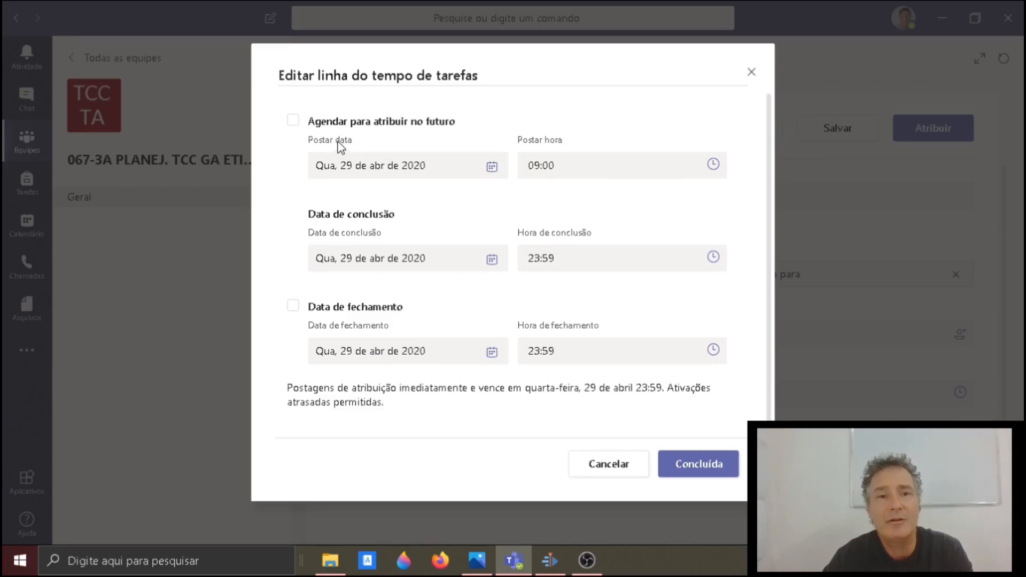
{"action": "left_click", "coordinate": [292, 119]}
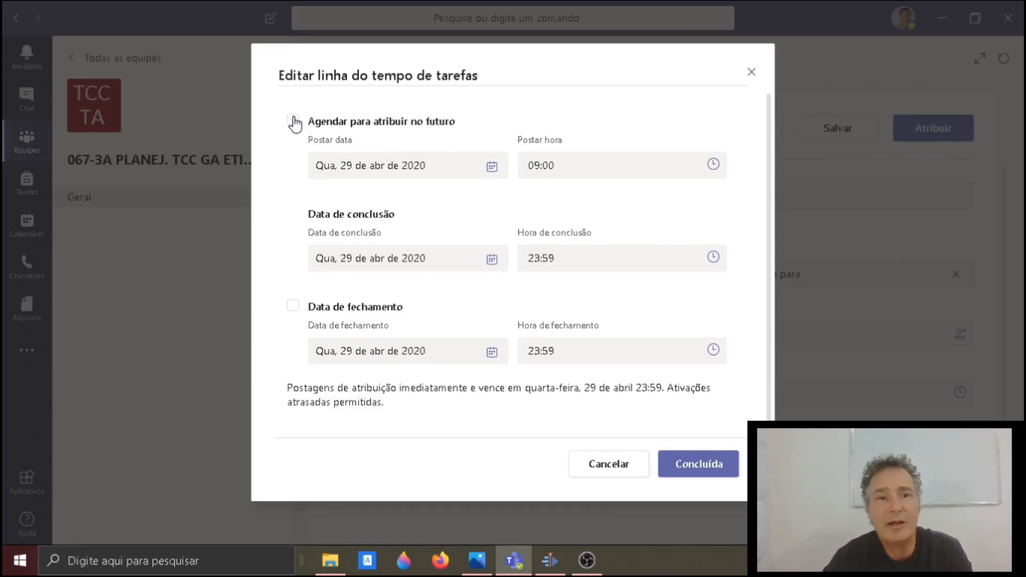
{"action": "left_click", "coordinate": [491, 169]}
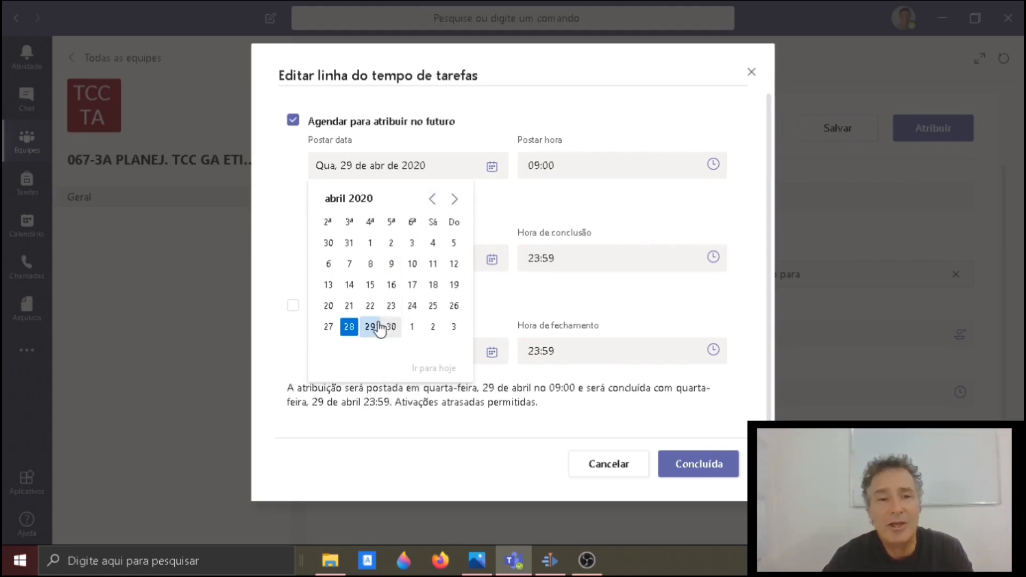
{"action": "left_click", "coordinate": [454, 199]}
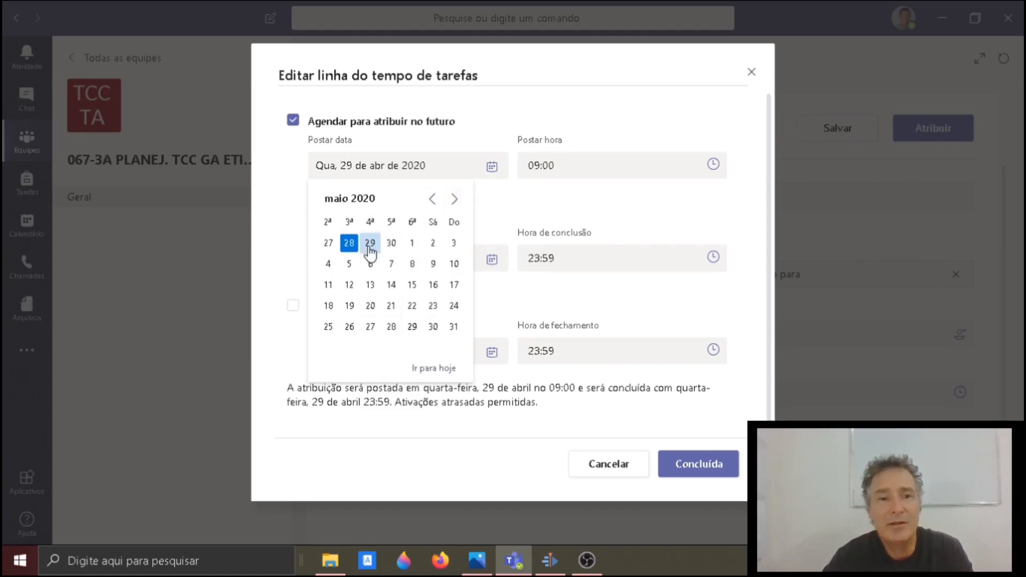
{"action": "left_click", "coordinate": [328, 264]}
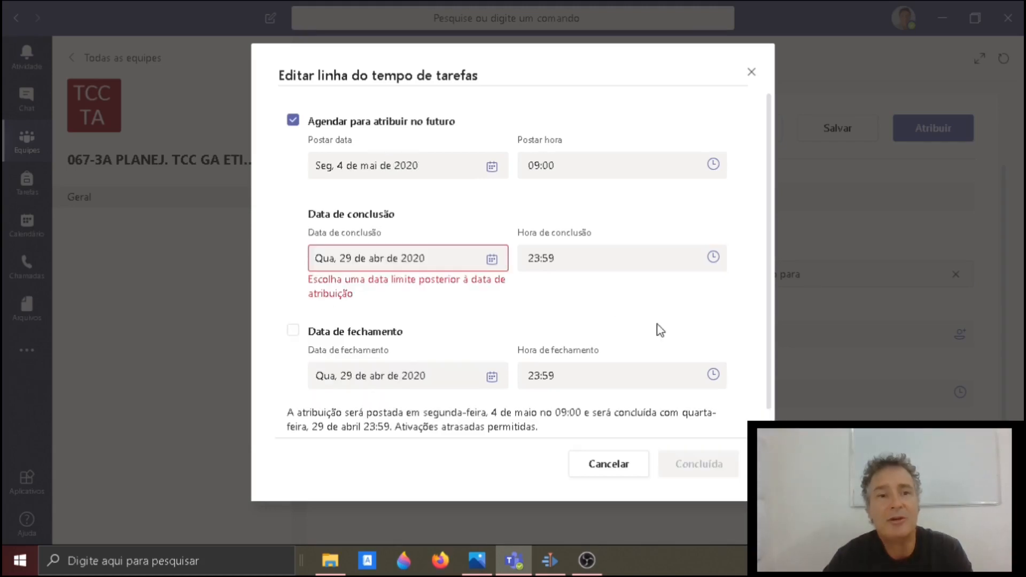
- Set the assignment's due date to Sunday, 17 May 2020 and confirm the timeline
{"action": "left_click", "coordinate": [491, 261]}
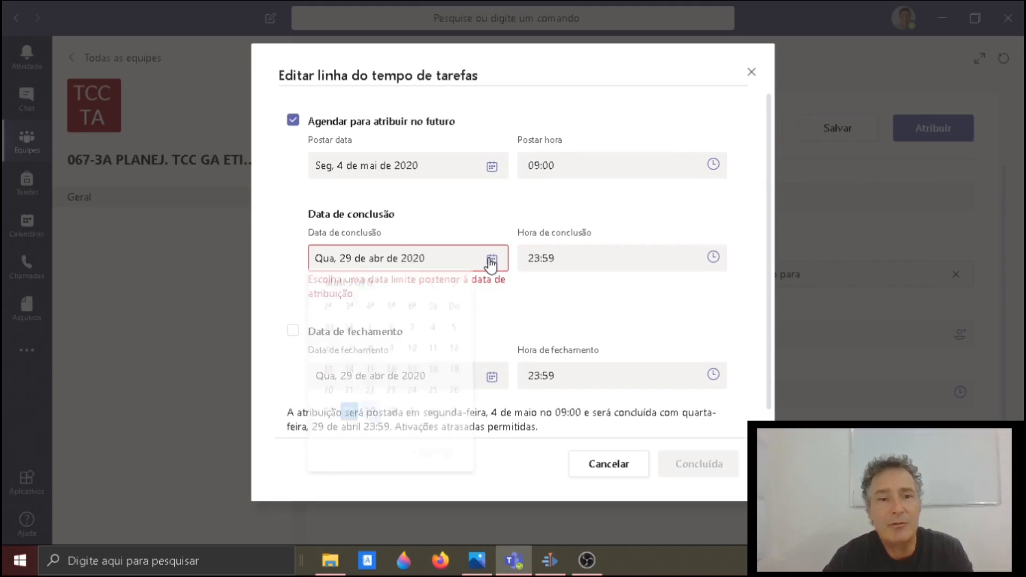
{"action": "left_click", "coordinate": [453, 293]}
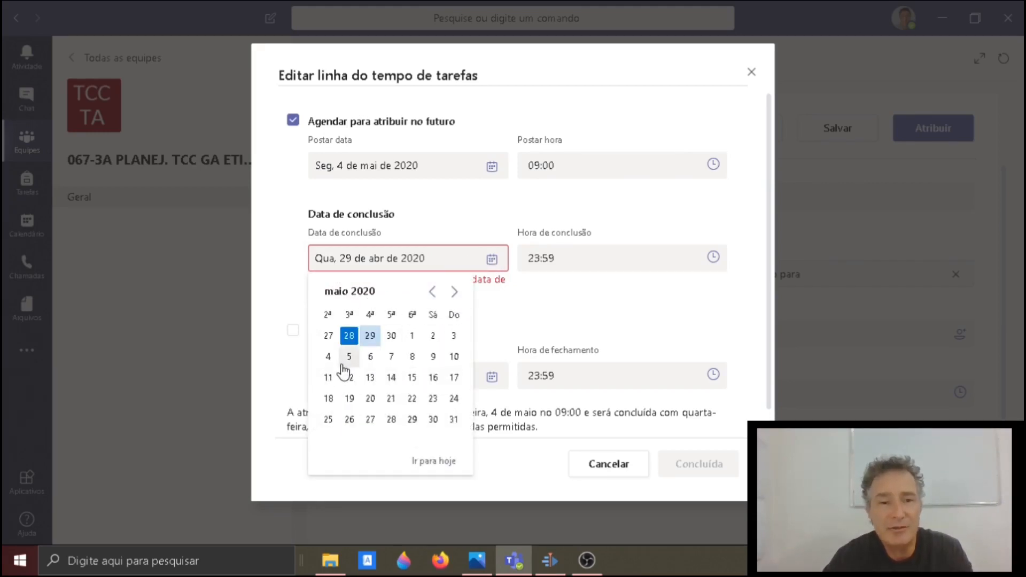
{"action": "left_click", "coordinate": [454, 378]}
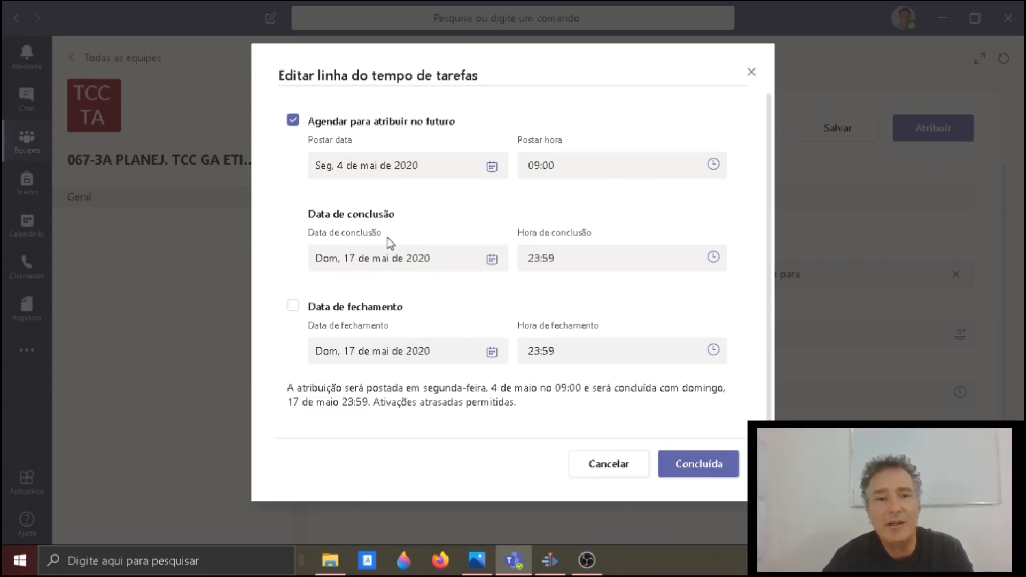
{"action": "left_click", "coordinate": [705, 471]}
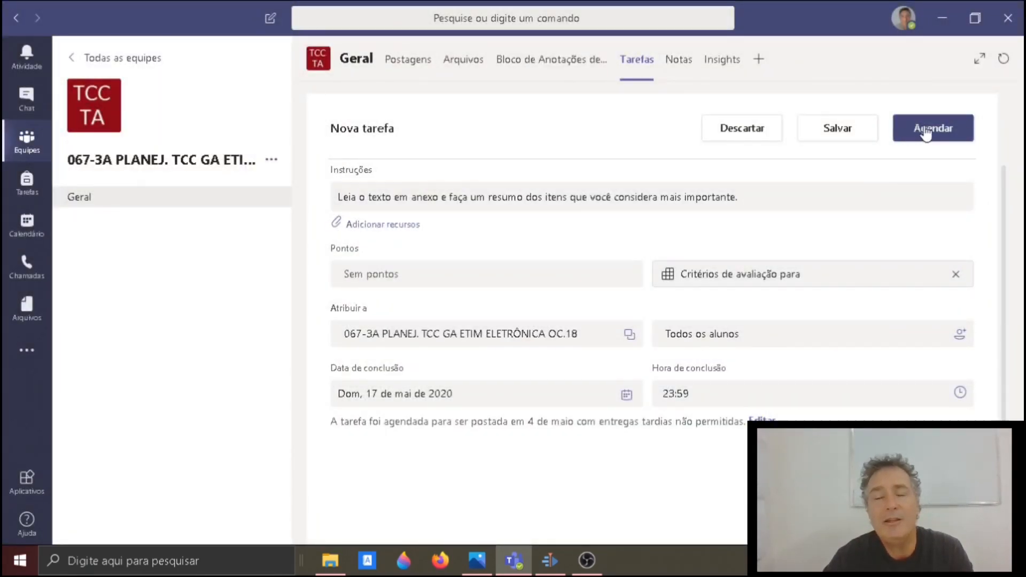
- Save the draft "Tarefa teste", reopen it from the drafts and schedule the assignment
{"action": "left_click", "coordinate": [836, 136]}
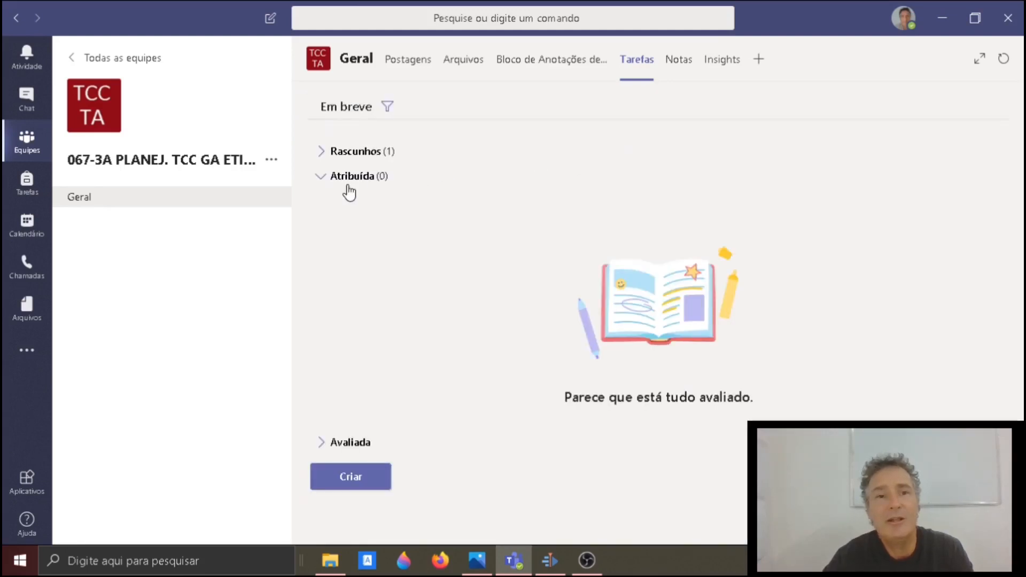
{"action": "left_click", "coordinate": [355, 152]}
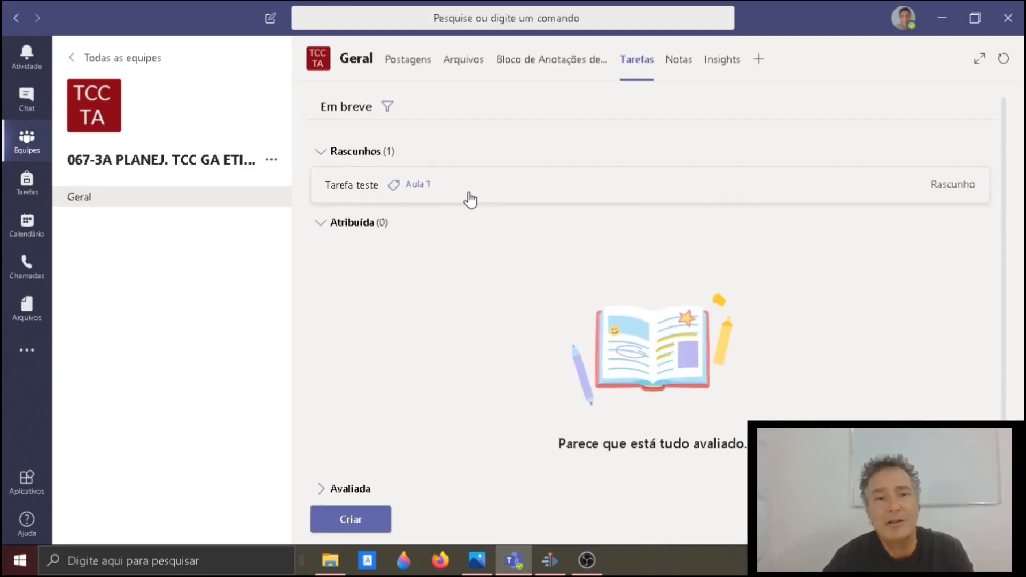
{"action": "left_click", "coordinate": [345, 188]}
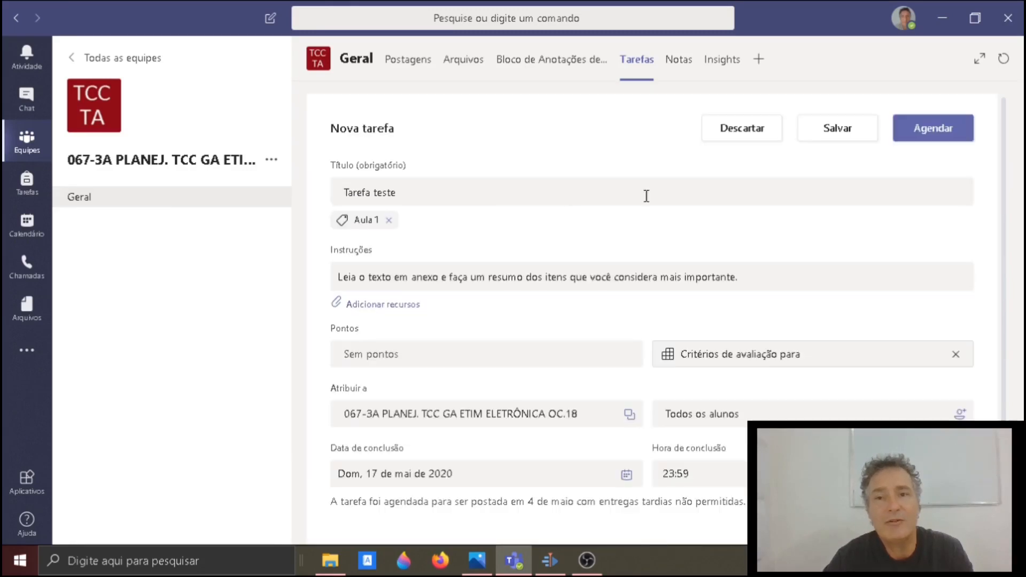
{"action": "left_click", "coordinate": [937, 135]}
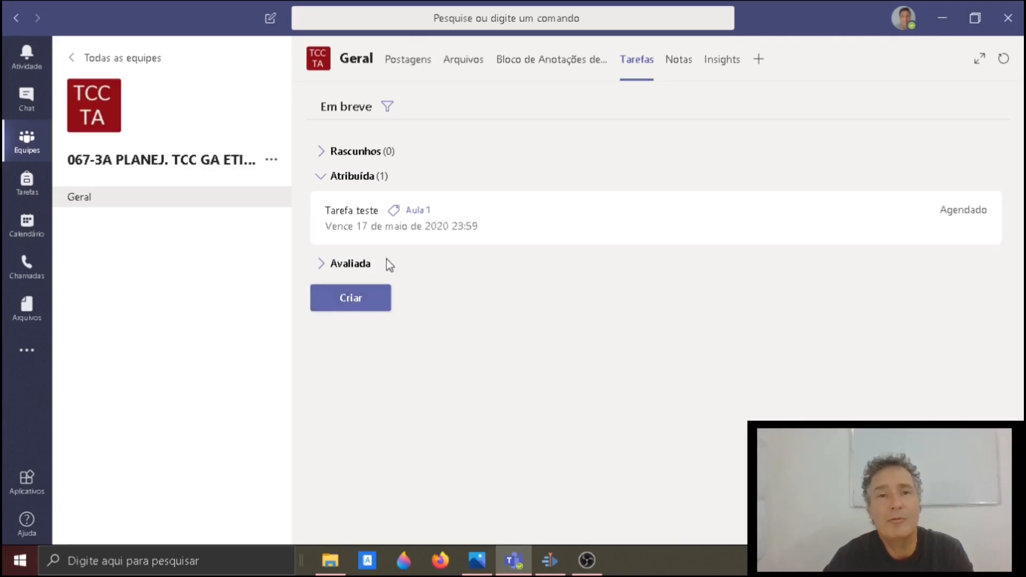
- Create a new quiz assignment based on the existing form "Questionário exemplo"
{"action": "left_click", "coordinate": [349, 297]}
{"action": "left_click", "coordinate": [377, 247]}
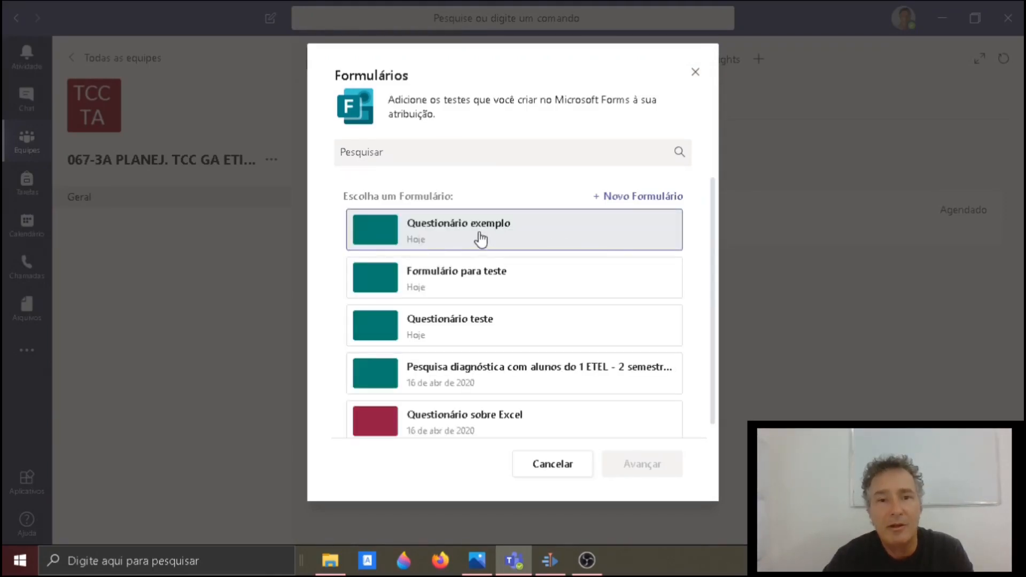
{"action": "left_click", "coordinate": [443, 231]}
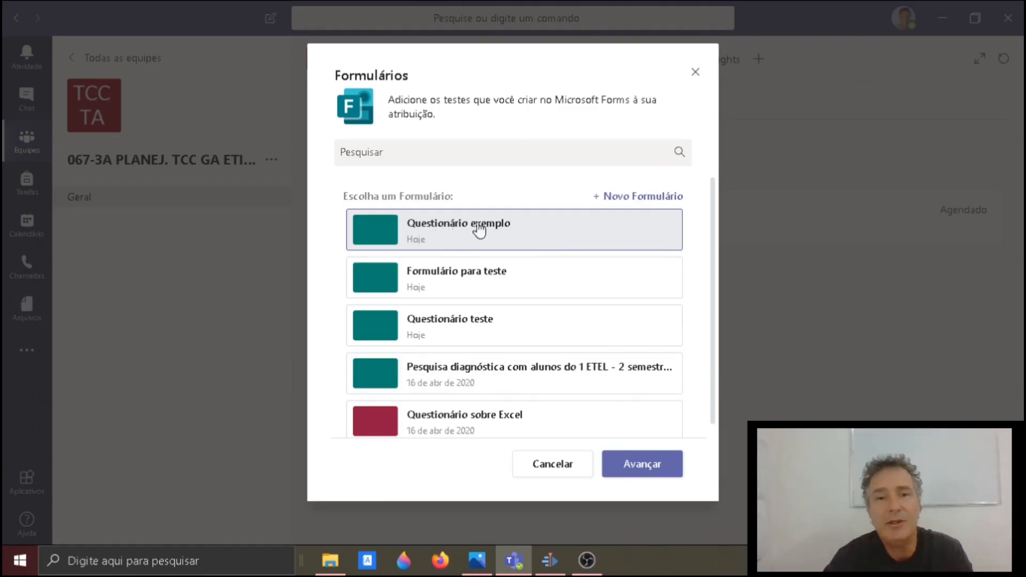
{"action": "left_click", "coordinate": [642, 466]}
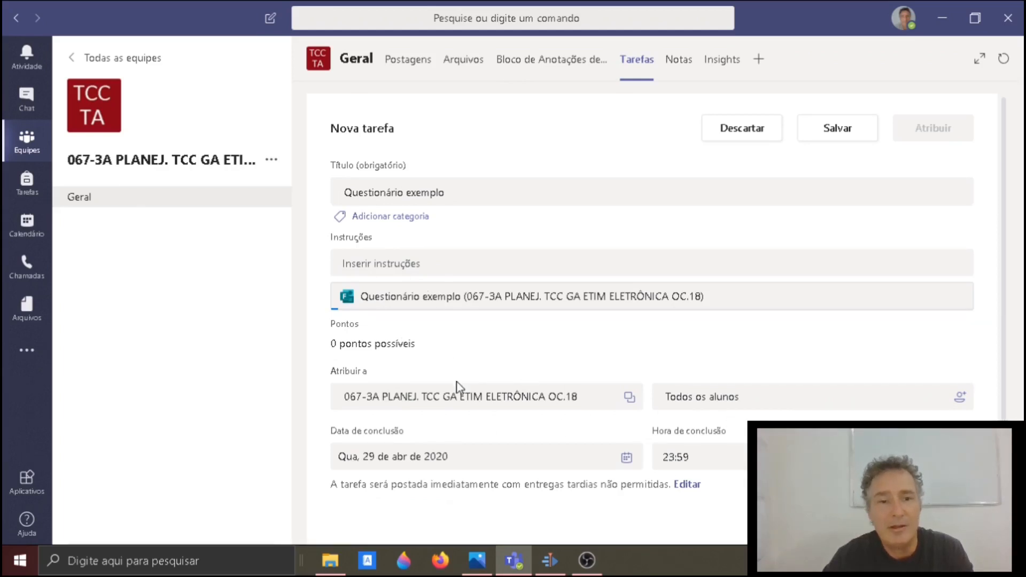
- Schedule the quiz assignment to be posted on Monday, 4 May 2020 in its timeline settings
{"action": "scroll", "coordinate": [457, 386], "scroll_direction": "down", "scroll_amount": 1}
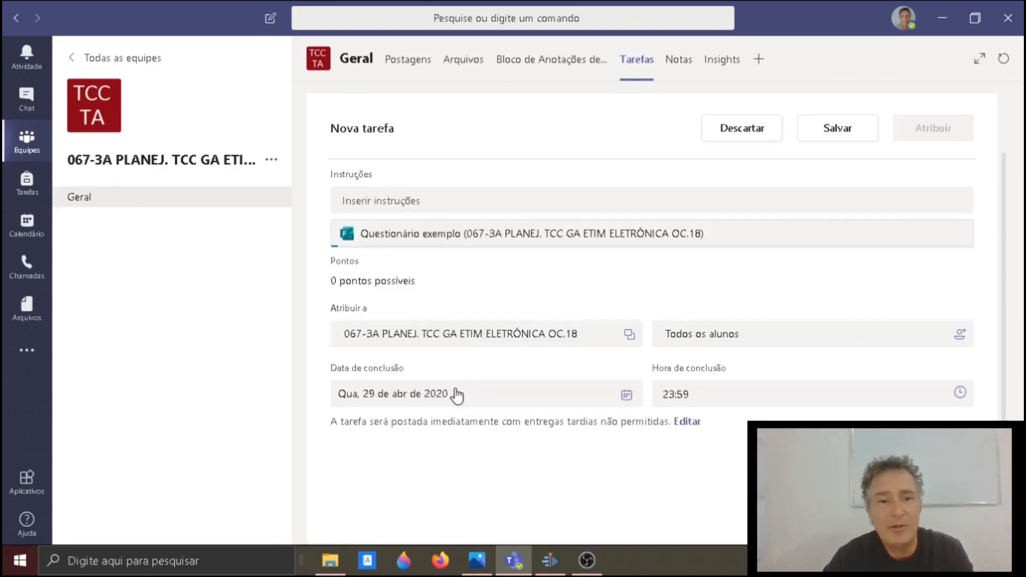
{"action": "left_click", "coordinate": [687, 422]}
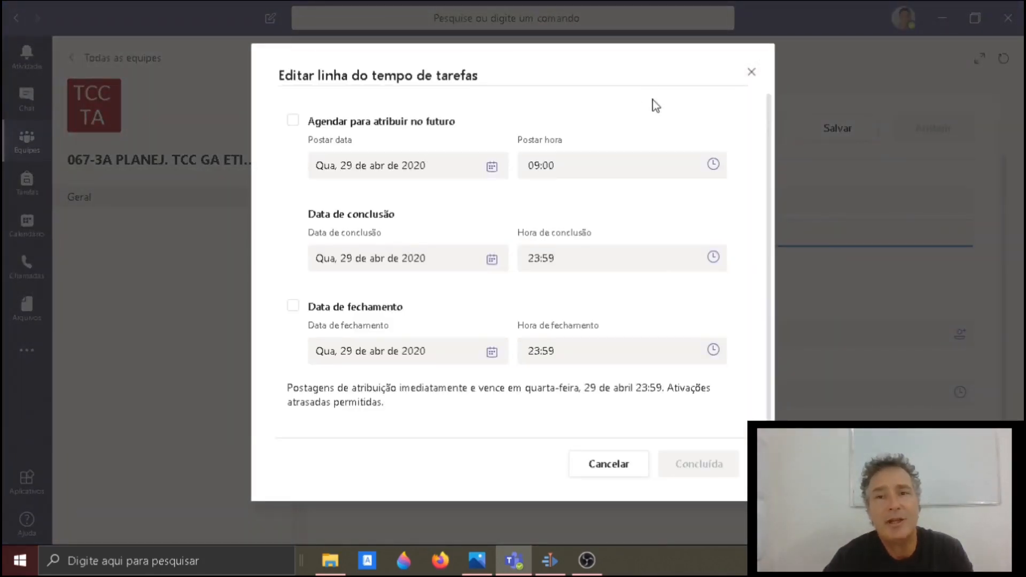
{"action": "left_click", "coordinate": [491, 166]}
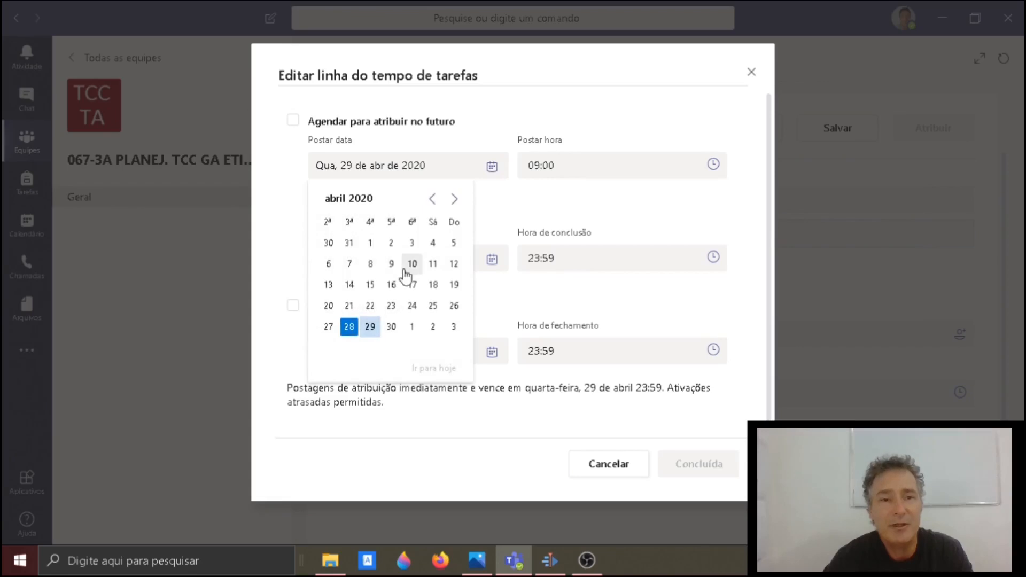
{"action": "left_click", "coordinate": [454, 199]}
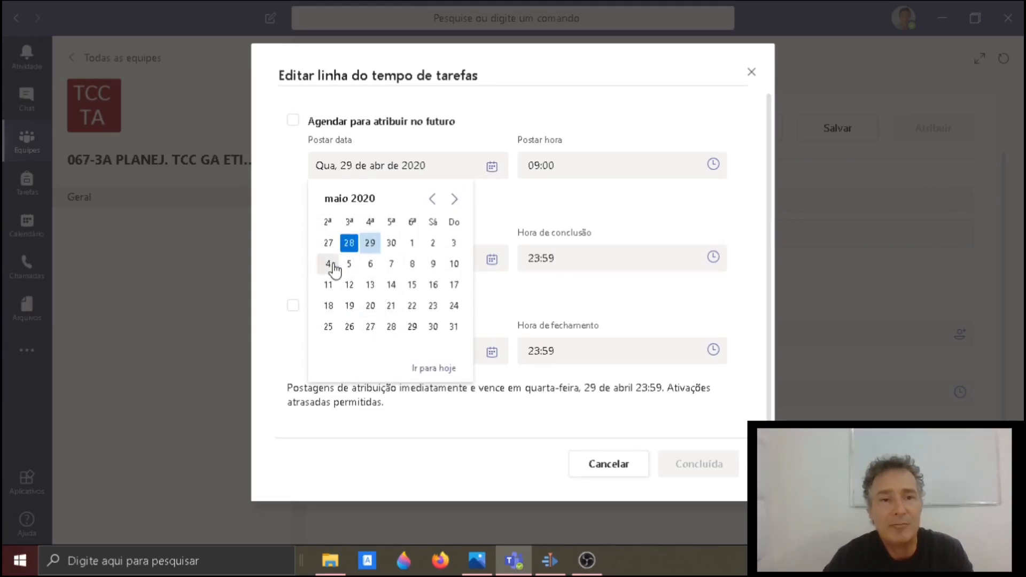
{"action": "left_click", "coordinate": [329, 263]}
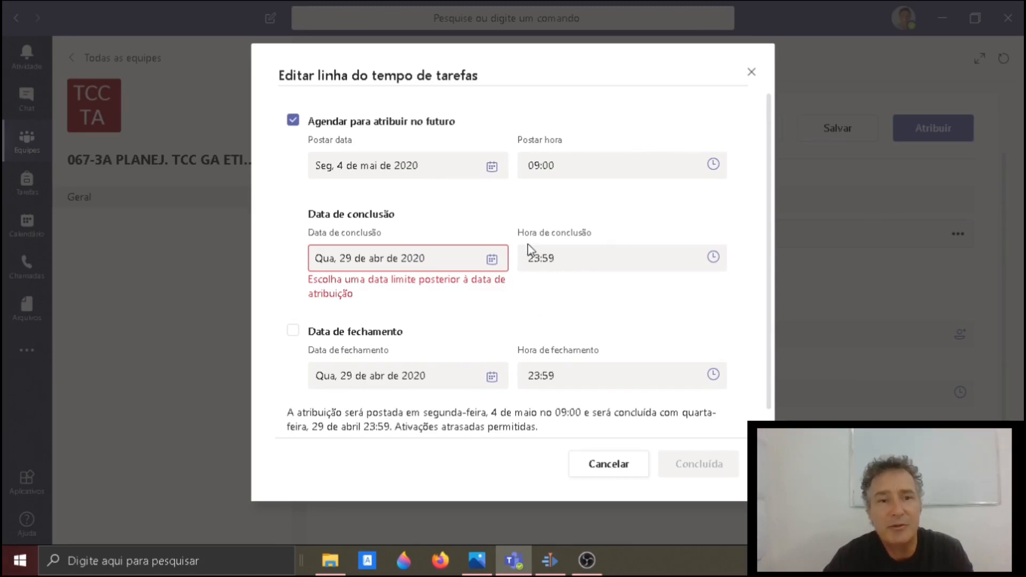
- Set the quiz assignment's due date to Sunday, 17 May 2020, confirm the timeline and schedule the assignment
{"action": "left_click", "coordinate": [491, 259]}
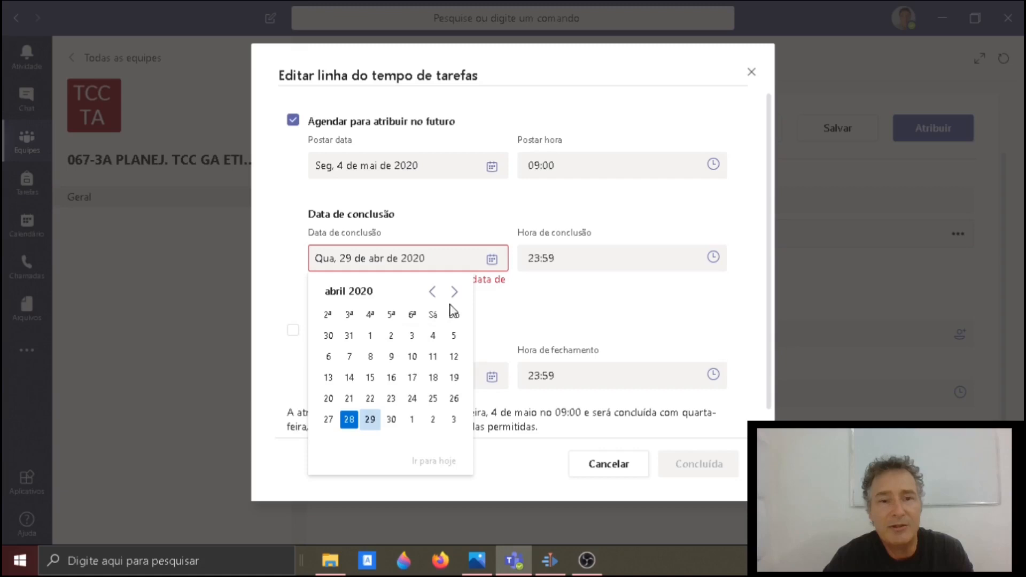
{"action": "left_click", "coordinate": [455, 291]}
{"action": "left_click", "coordinate": [454, 378]}
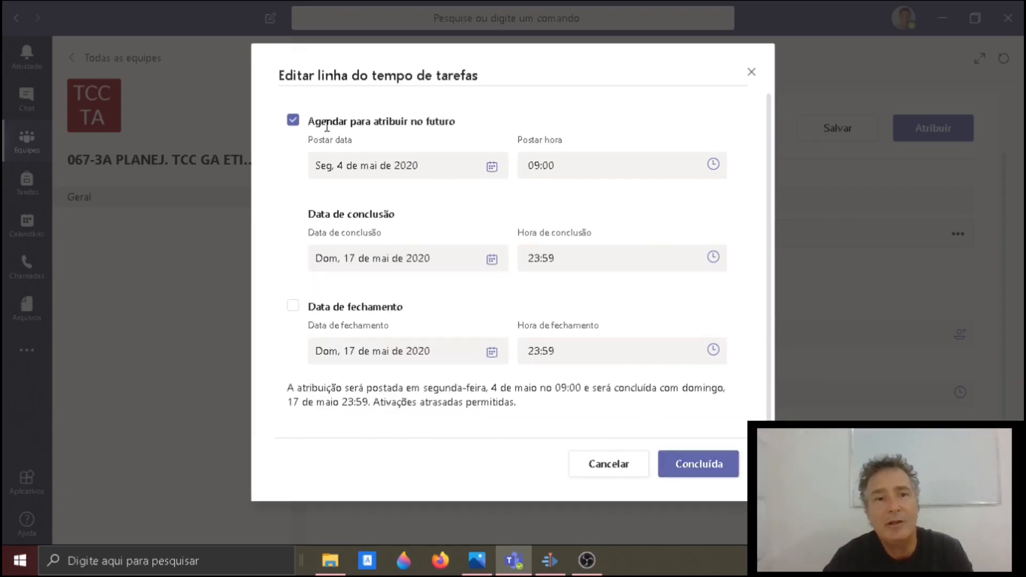
{"action": "left_click", "coordinate": [717, 466]}
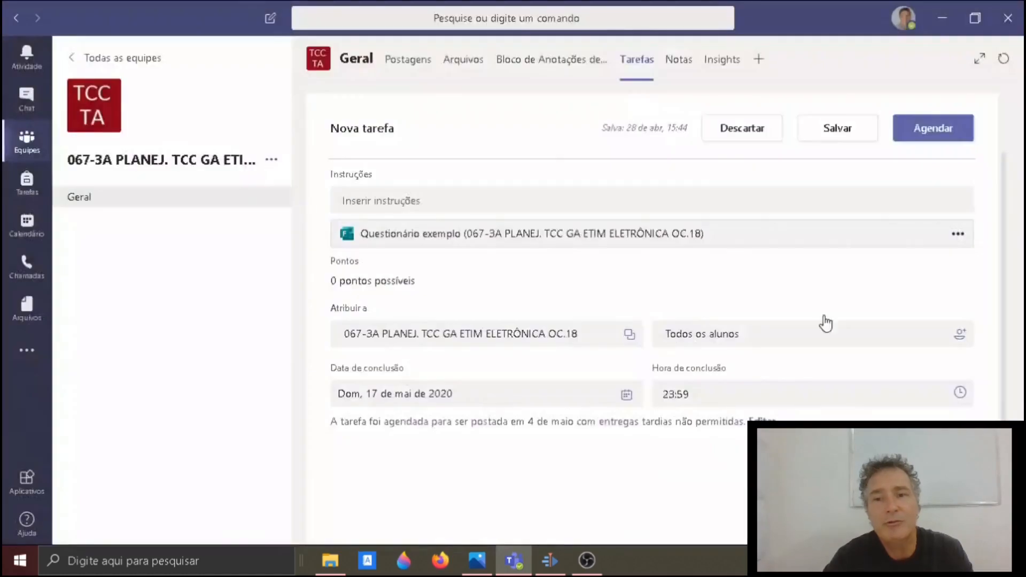
{"action": "left_click", "coordinate": [929, 138]}
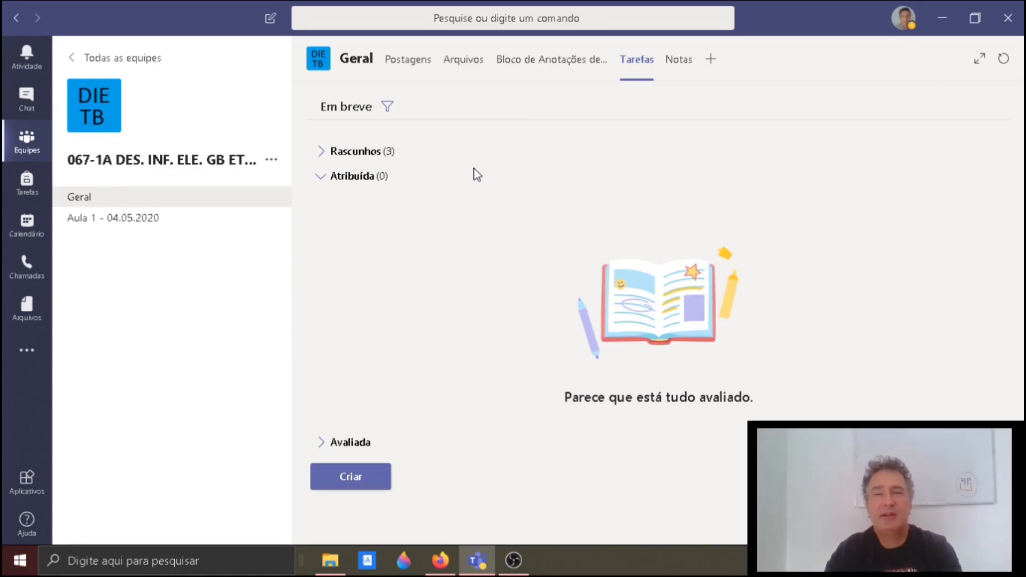
- Open the draft assignment "Tarefa teste" and review its title and instructions
{"action": "left_click", "coordinate": [356, 155]}
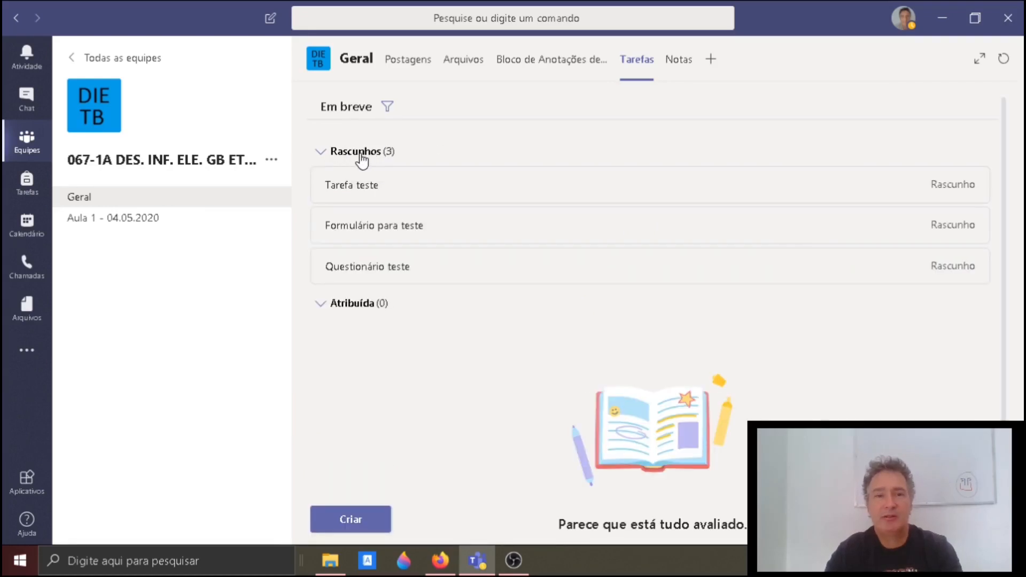
{"action": "left_click", "coordinate": [357, 193]}
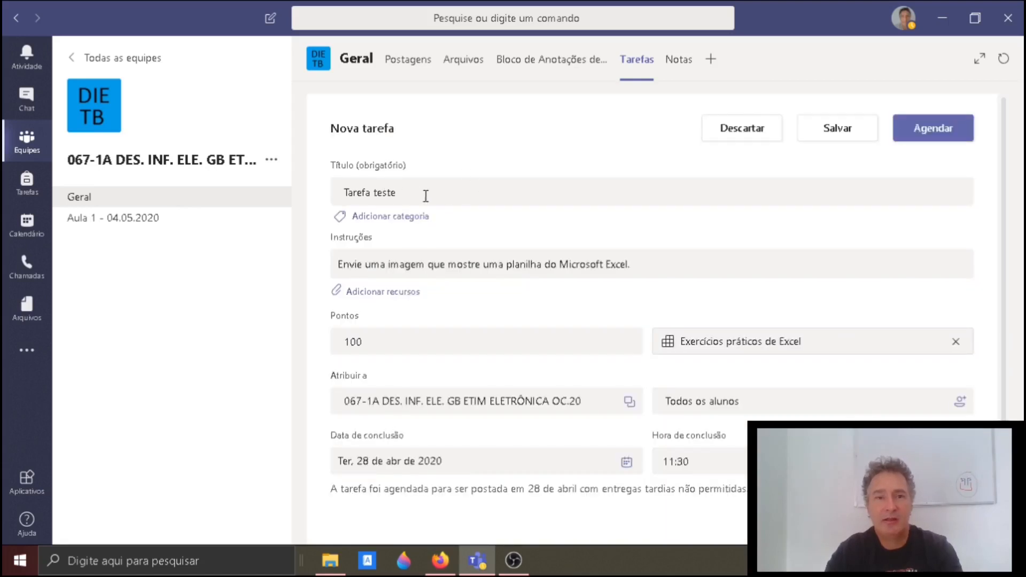
{"action": "left_click_drag", "start_coordinate": [426, 196], "coordinate": [293, 190]}
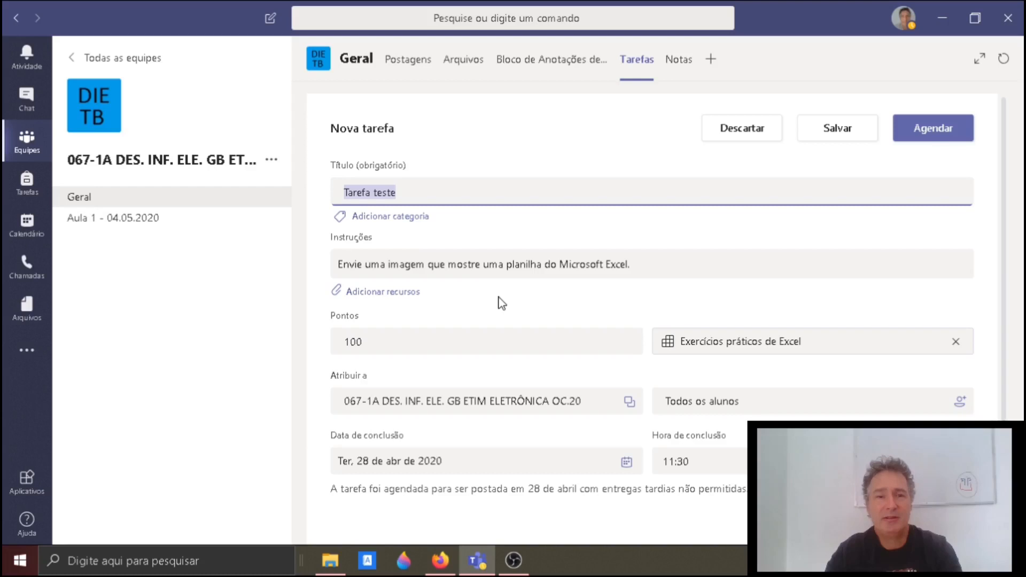
{"action": "left_click_drag", "start_coordinate": [498, 268], "coordinate": [307, 276]}
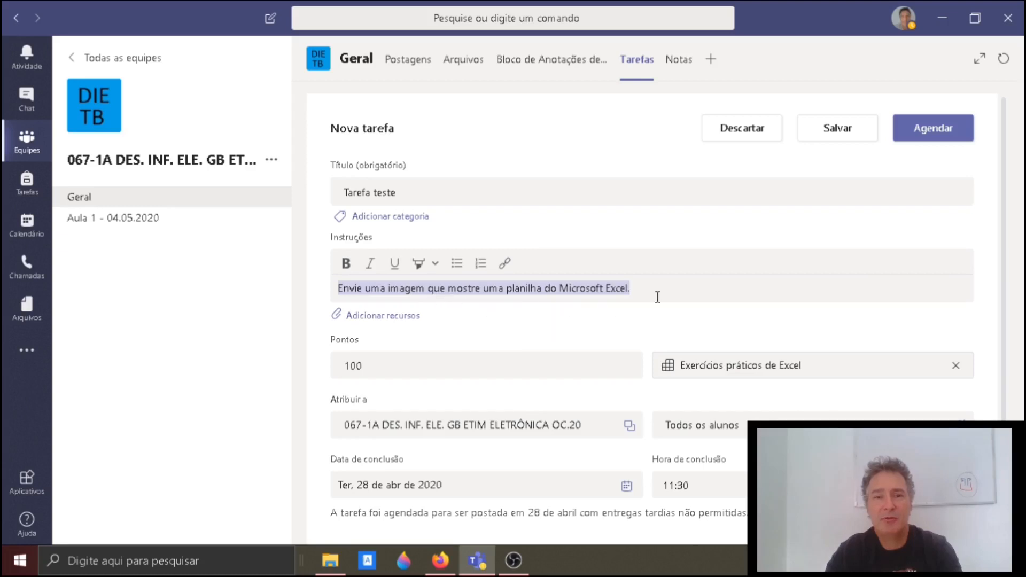
{"action": "left_click", "coordinate": [641, 290]}
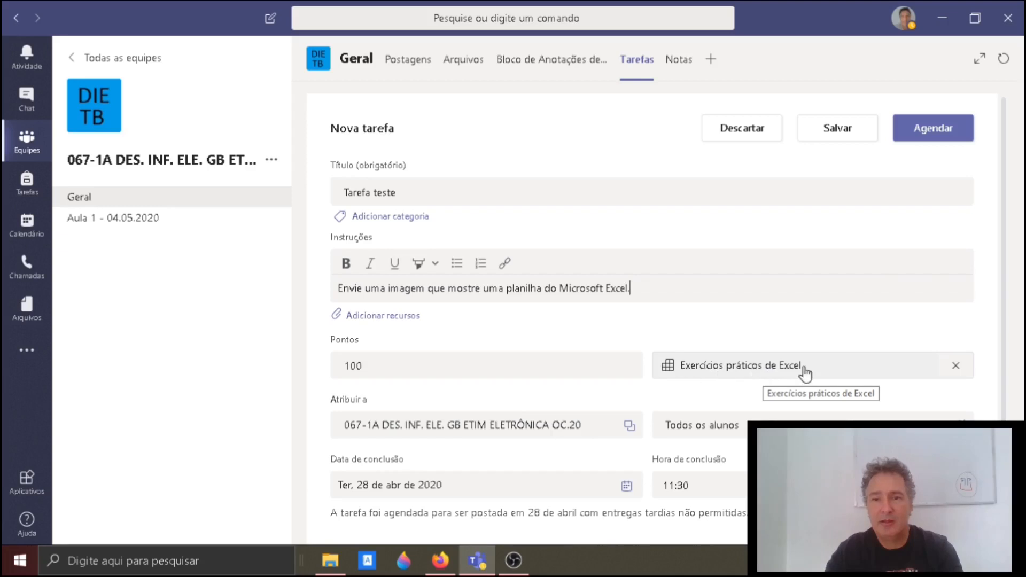
- View the grading criteria of the rubric "Exercícios práticos de Excel", close it and save the assignment draft
{"action": "left_click", "coordinate": [768, 369]}
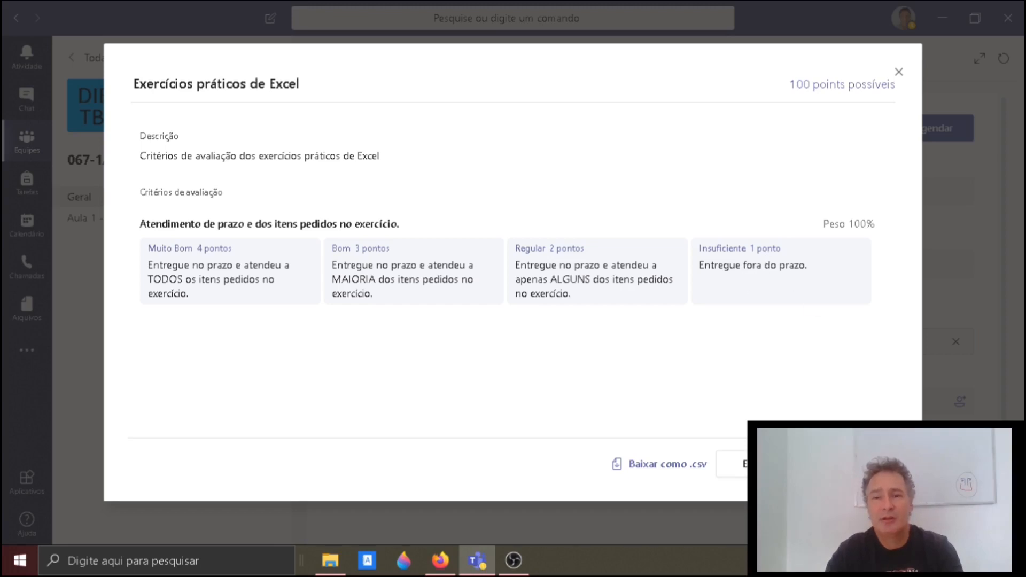
{"action": "left_click", "coordinate": [855, 464]}
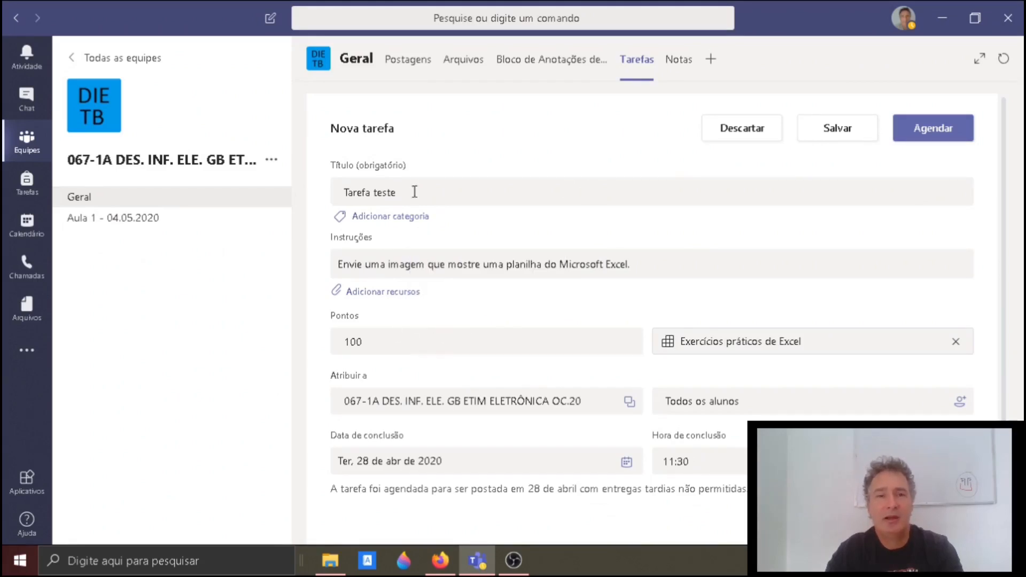
{"action": "left_click", "coordinate": [831, 133]}
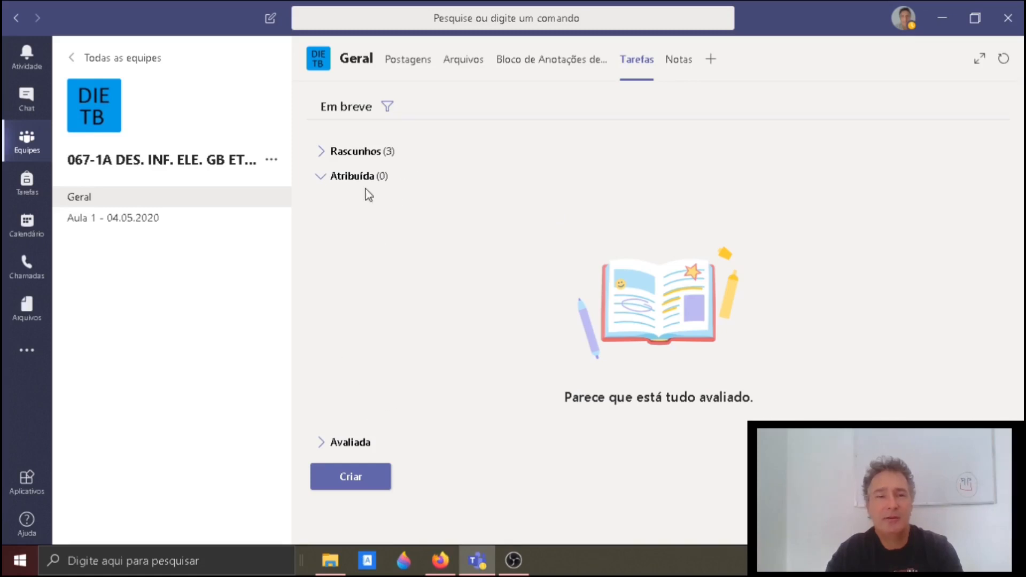
- Open the draft "Formulário para teste", check its attached form and settings, and save it back to the drafts
{"action": "left_click", "coordinate": [332, 154]}
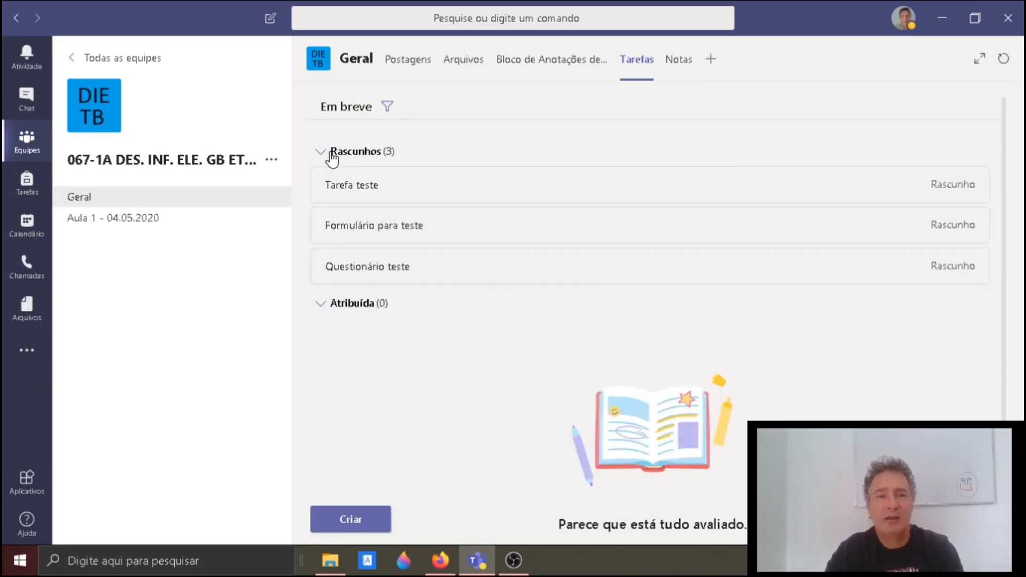
{"action": "left_click", "coordinate": [392, 235]}
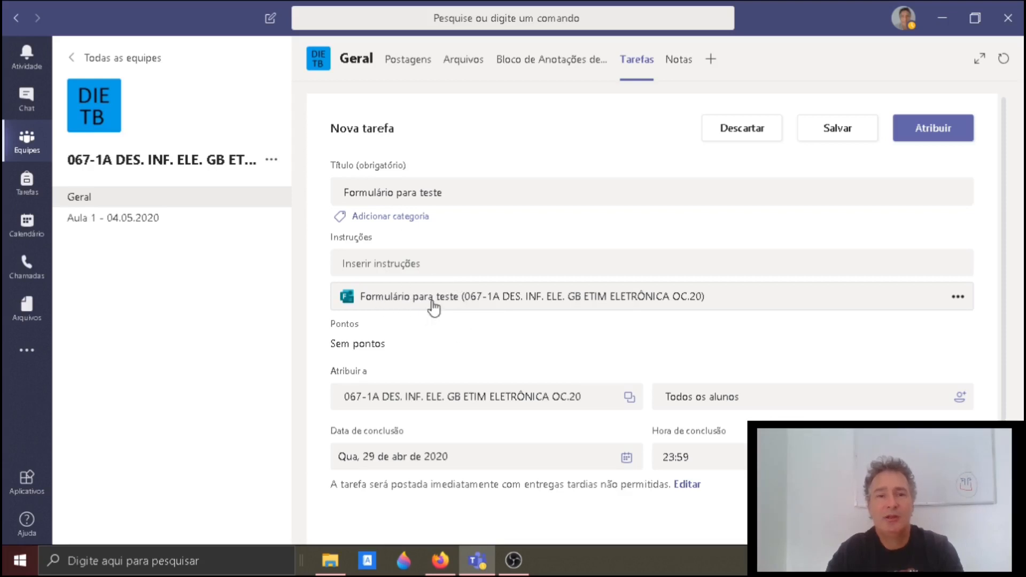
{"action": "left_click", "coordinate": [831, 133]}
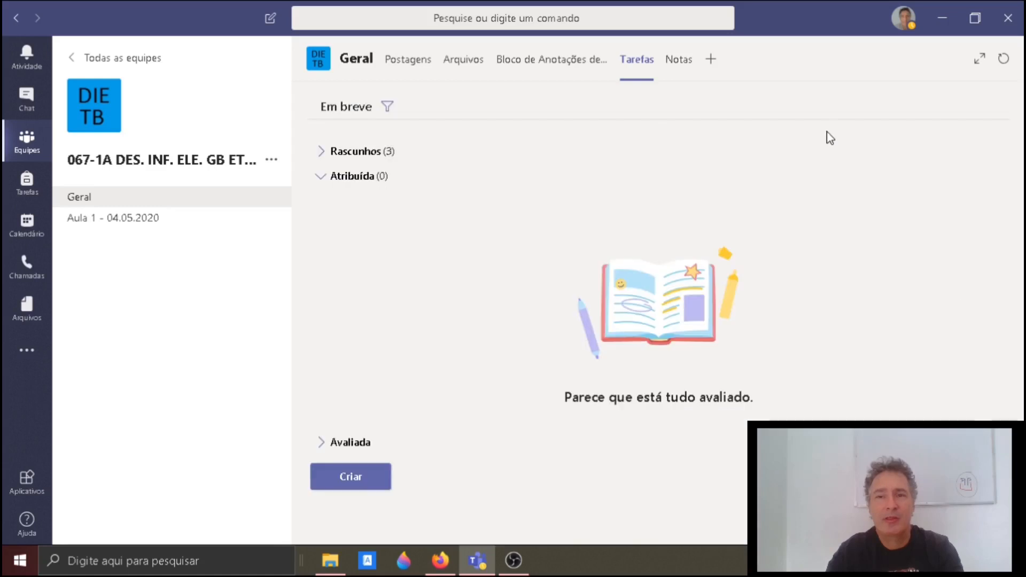
- Open the draft "Questionário teste", review its attached quiz and points, and save it back to the drafts
{"action": "left_click", "coordinate": [327, 153]}
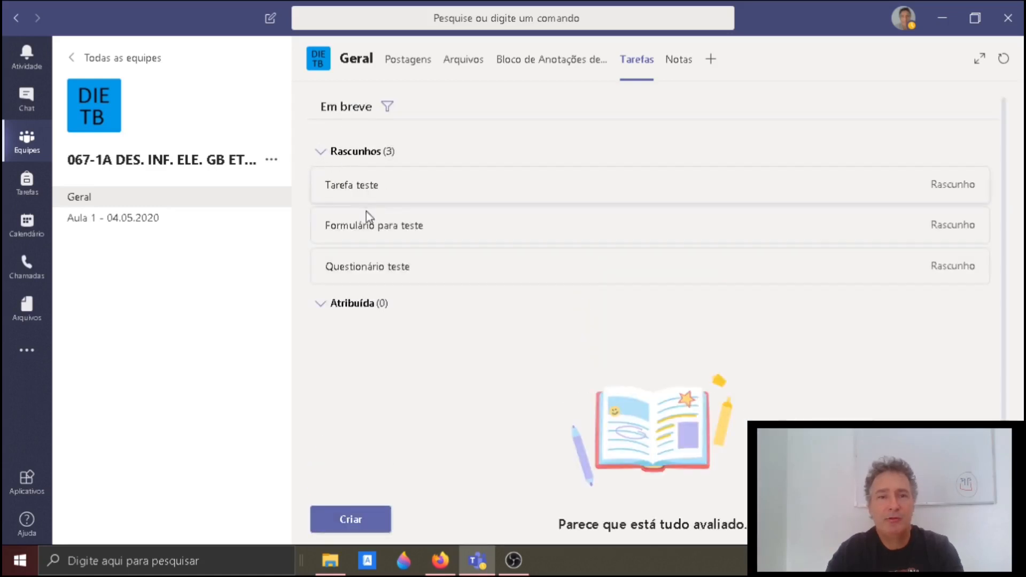
{"action": "left_click", "coordinate": [378, 273]}
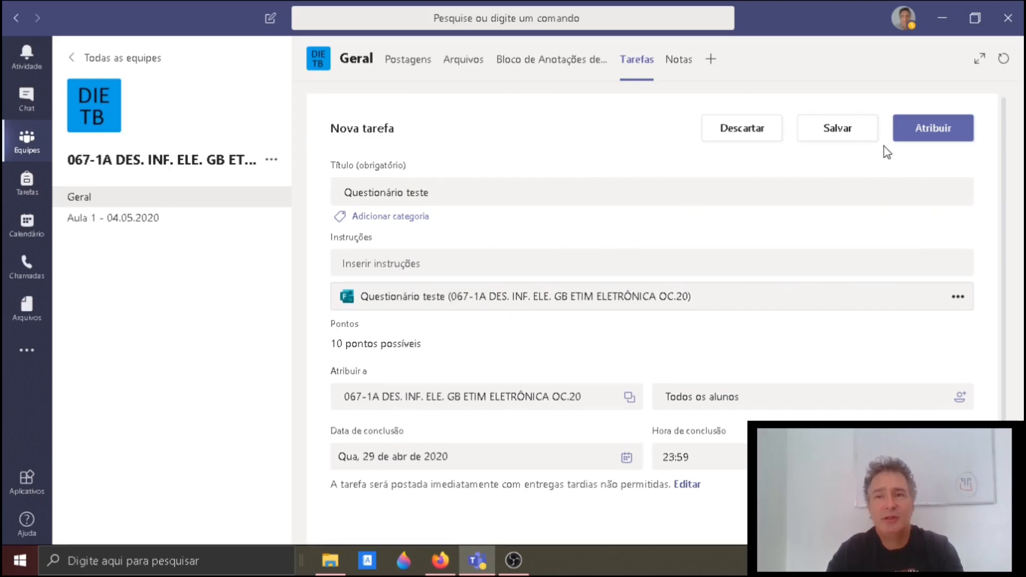
{"action": "left_click", "coordinate": [843, 132]}
{"action": "left_click", "coordinate": [334, 151]}
{"action": "left_click", "coordinate": [422, 279]}
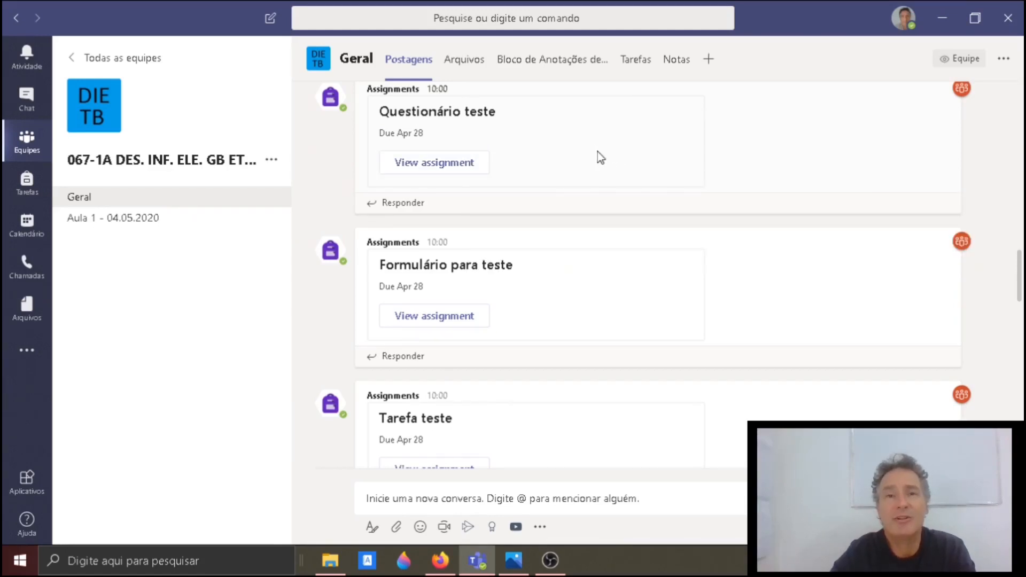
- Open the assigned "Questionário teste" in the class assignments and examine the students' submission statuses and points
{"action": "left_click", "coordinate": [636, 59]}
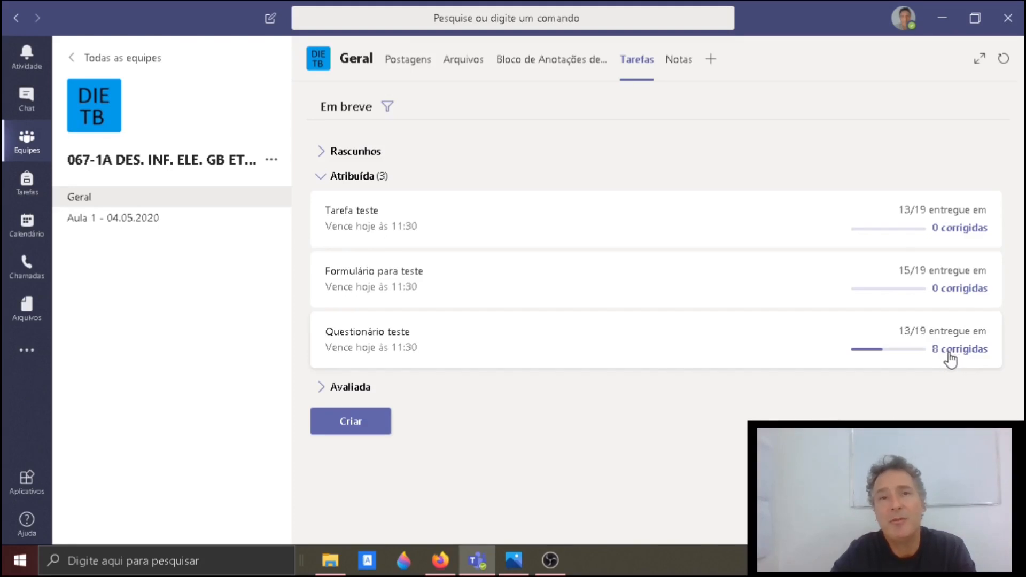
{"action": "left_click", "coordinate": [384, 340]}
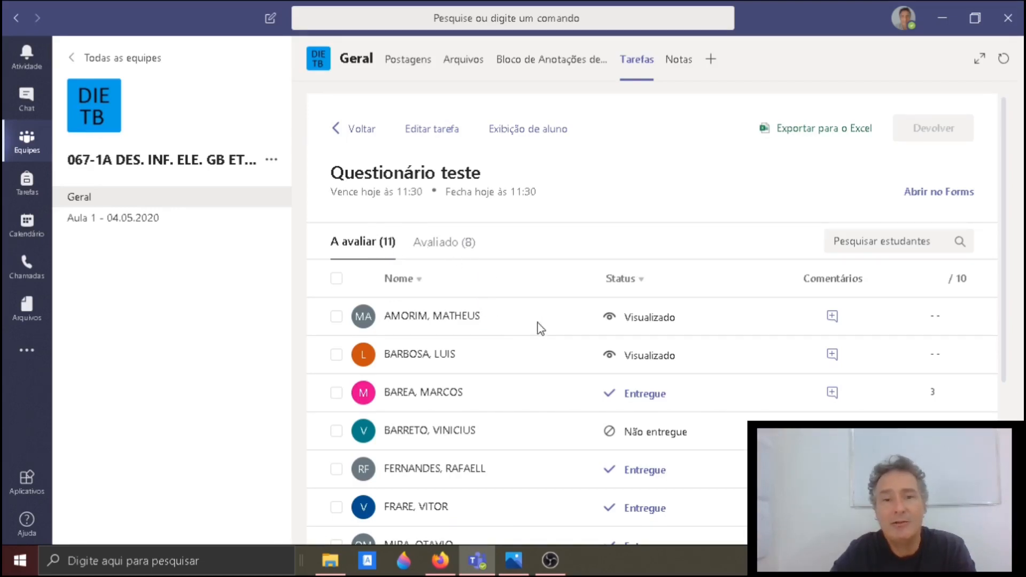
{"action": "scroll", "coordinate": [547, 340], "scroll_direction": "down", "scroll_amount": 1}
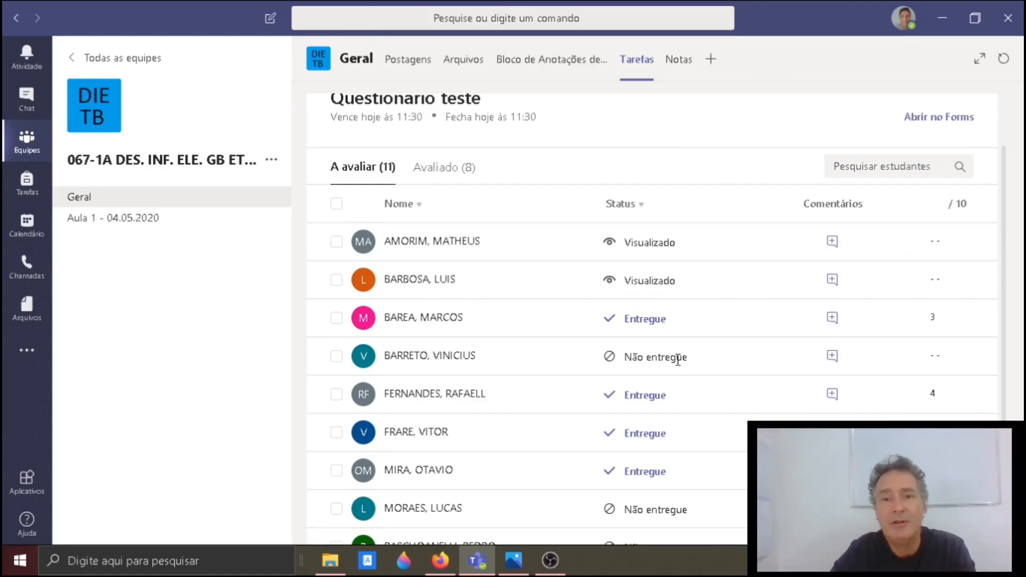
{"action": "scroll", "coordinate": [671, 363], "scroll_direction": "down", "scroll_amount": 2}
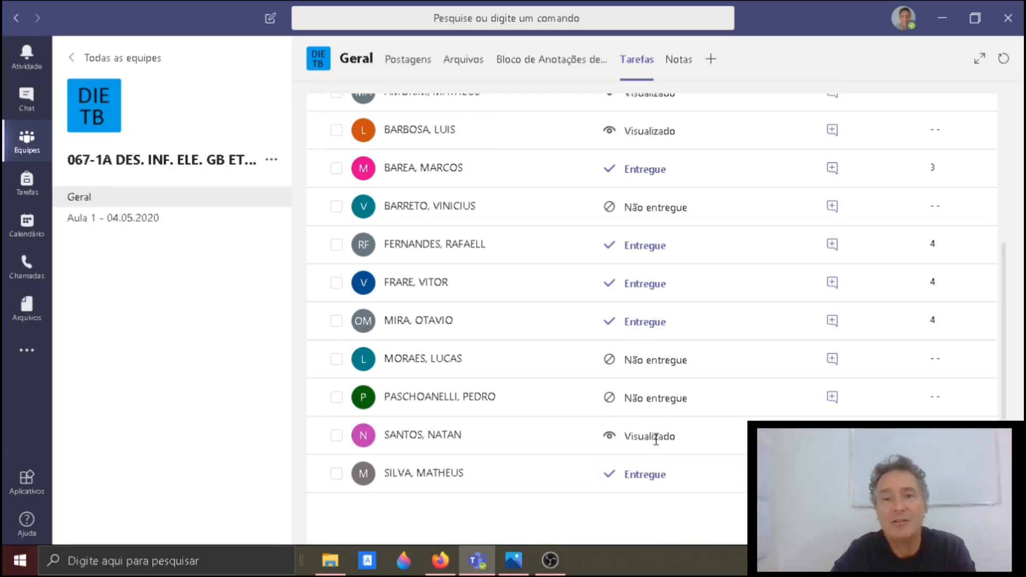
{"action": "scroll", "coordinate": [659, 398], "scroll_direction": "up", "scroll_amount": 2}
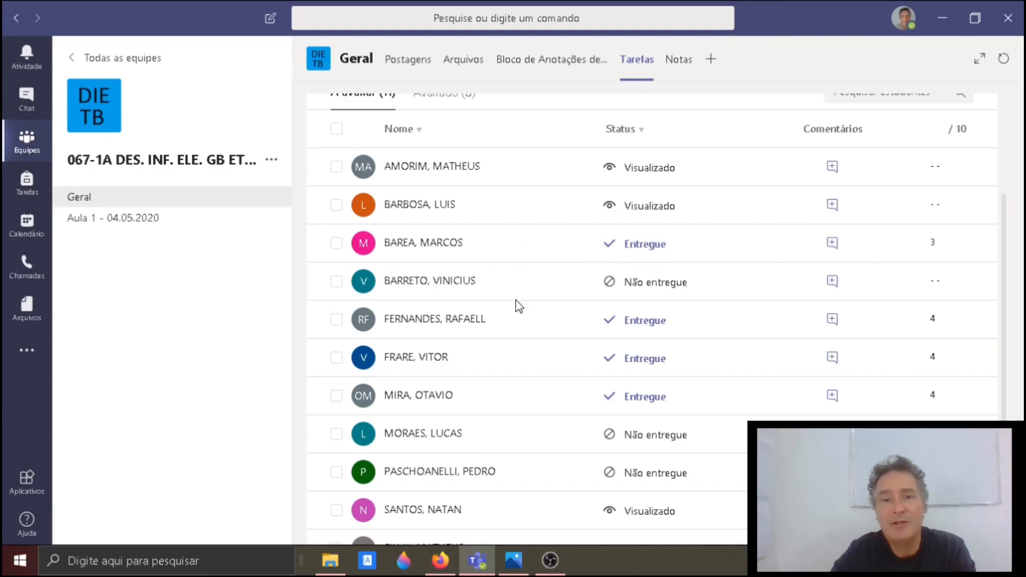
{"action": "scroll", "coordinate": [515, 307], "scroll_direction": "down", "scroll_amount": 2}
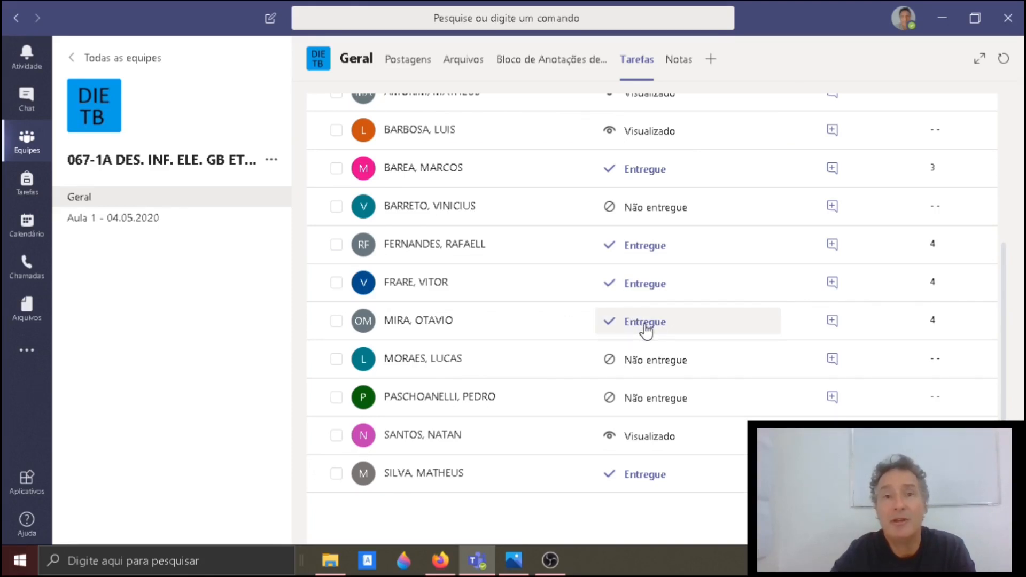
{"action": "scroll", "coordinate": [641, 328], "scroll_direction": "up", "scroll_amount": 6}
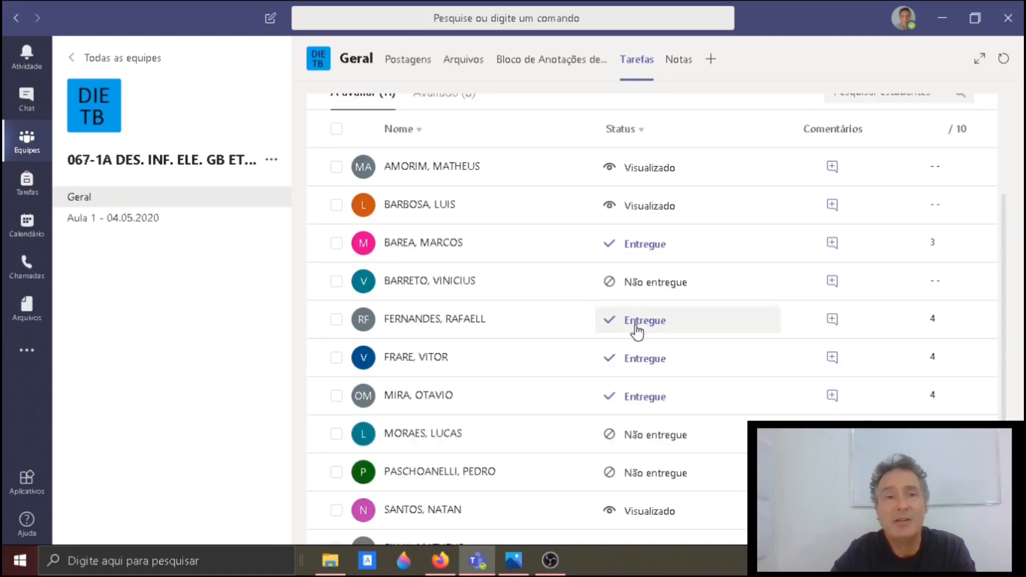
{"action": "scroll", "coordinate": [636, 331], "scroll_direction": "down", "scroll_amount": 5}
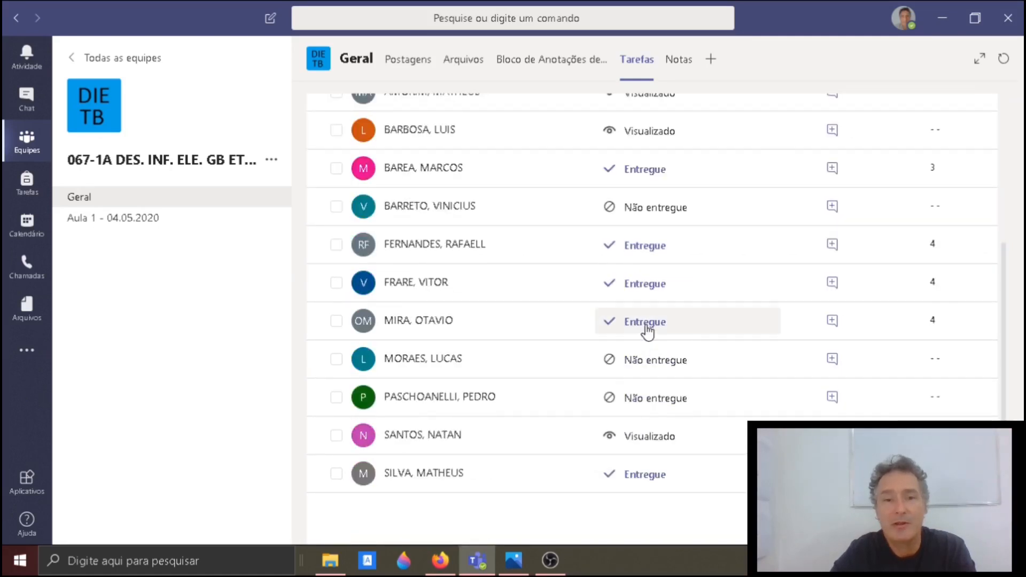
- Open the submitted quiz of the third student with 4 points and look through the answers to all questions
{"action": "left_click", "coordinate": [647, 323]}
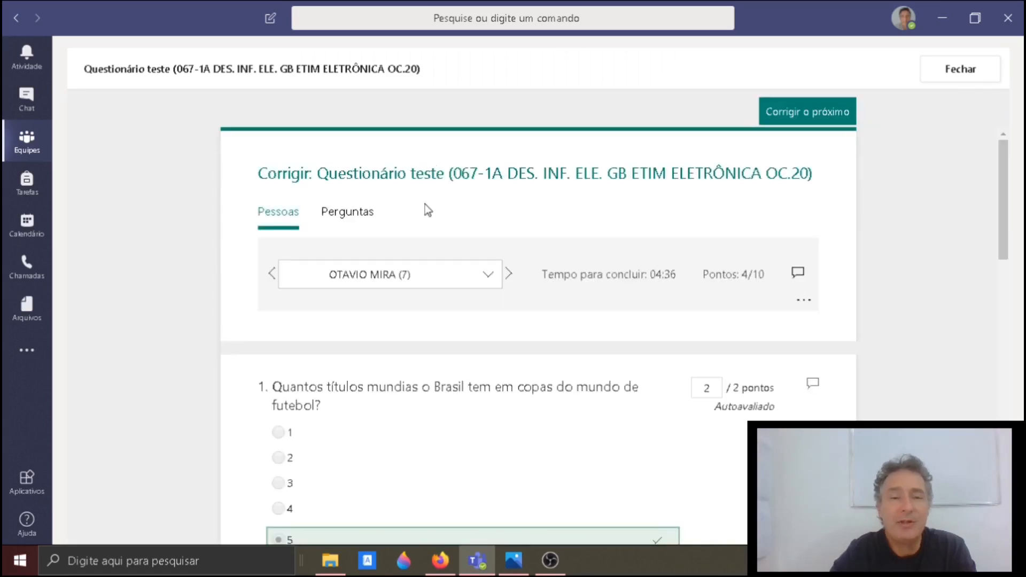
{"action": "scroll", "coordinate": [345, 338], "scroll_direction": "down", "scroll_amount": 15}
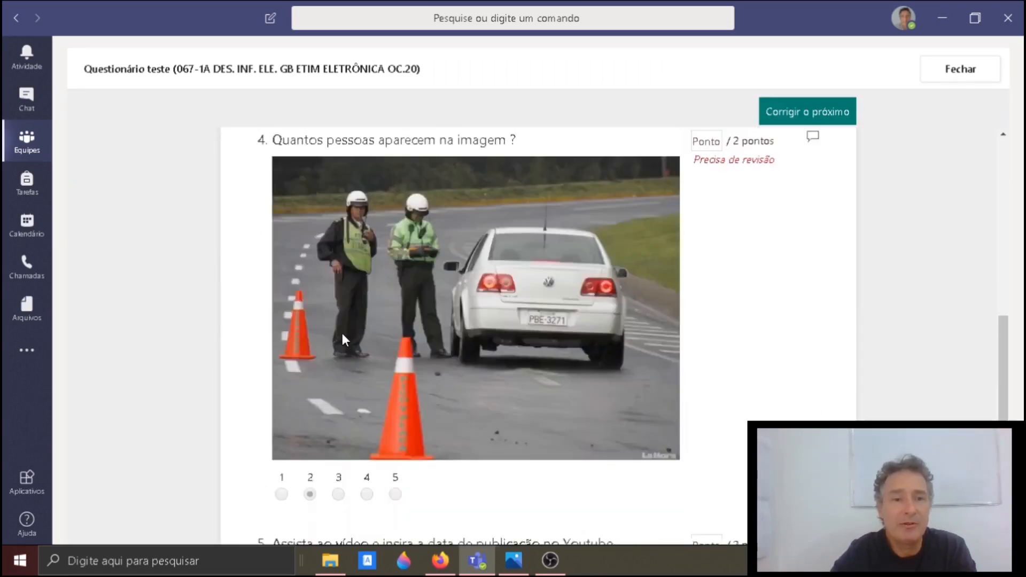
{"action": "scroll", "coordinate": [342, 332], "scroll_direction": "down", "scroll_amount": 3}
{"action": "scroll", "coordinate": [345, 336], "scroll_direction": "up", "scroll_amount": 18}
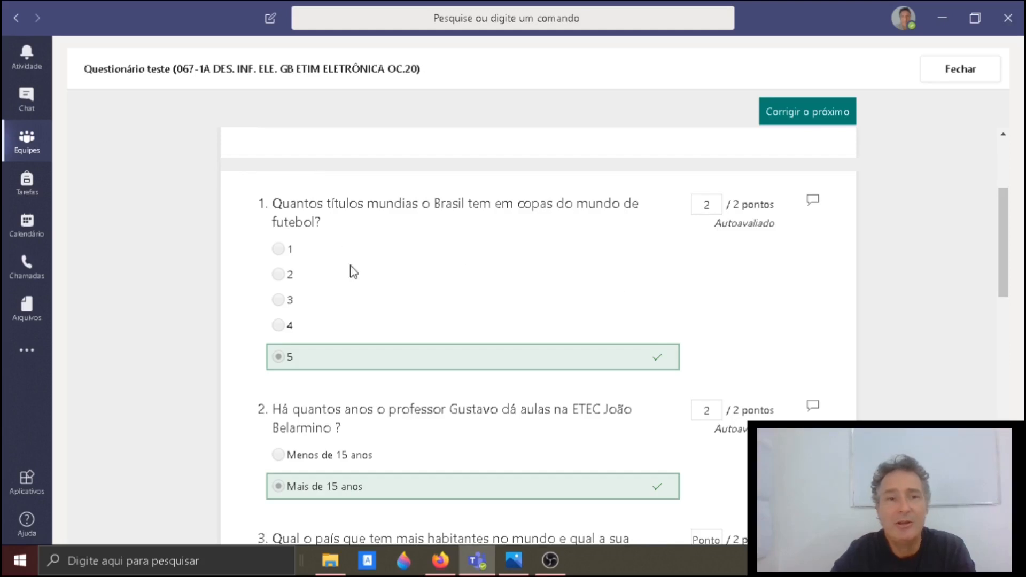
- Add the feedback comment "Muito bem." to the student's answer to question 1
{"action": "left_click", "coordinate": [709, 206]}
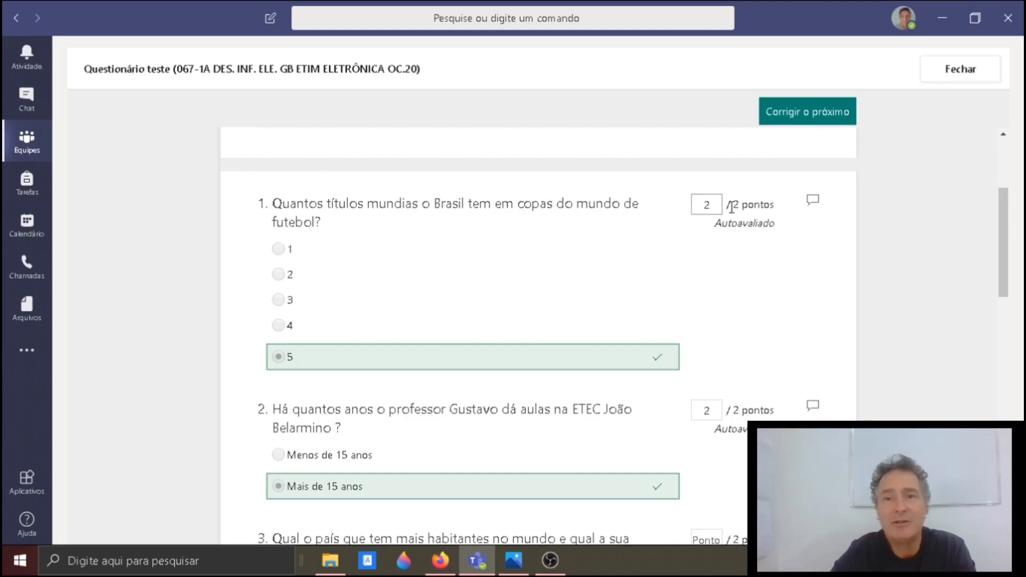
{"action": "left_click", "coordinate": [789, 225]}
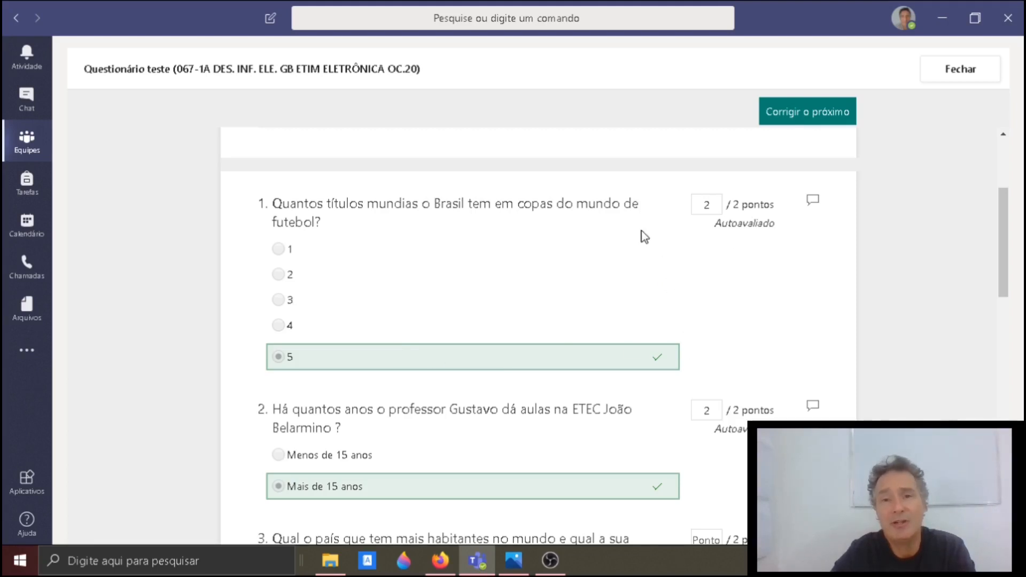
{"action": "left_click", "coordinate": [813, 201]}
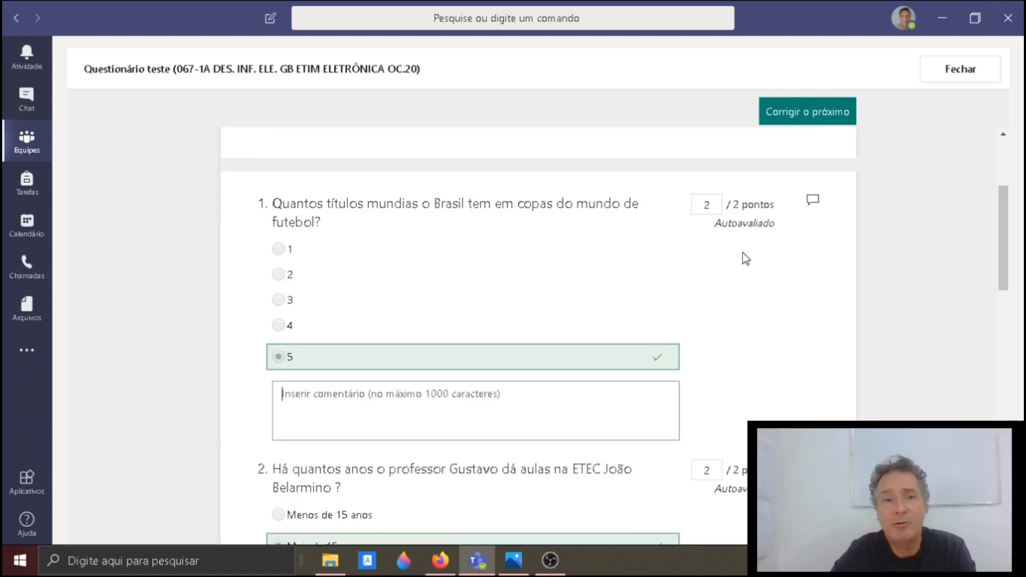
{"action": "type", "text": "Muito bem."}
{"action": "left_click", "coordinate": [779, 366]}
- Add the feedback comment "Correto, já dou aula há 16 anos e meio." to the student's answer to question 2
{"action": "scroll", "coordinate": [655, 382], "scroll_direction": "down", "scroll_amount": 3}
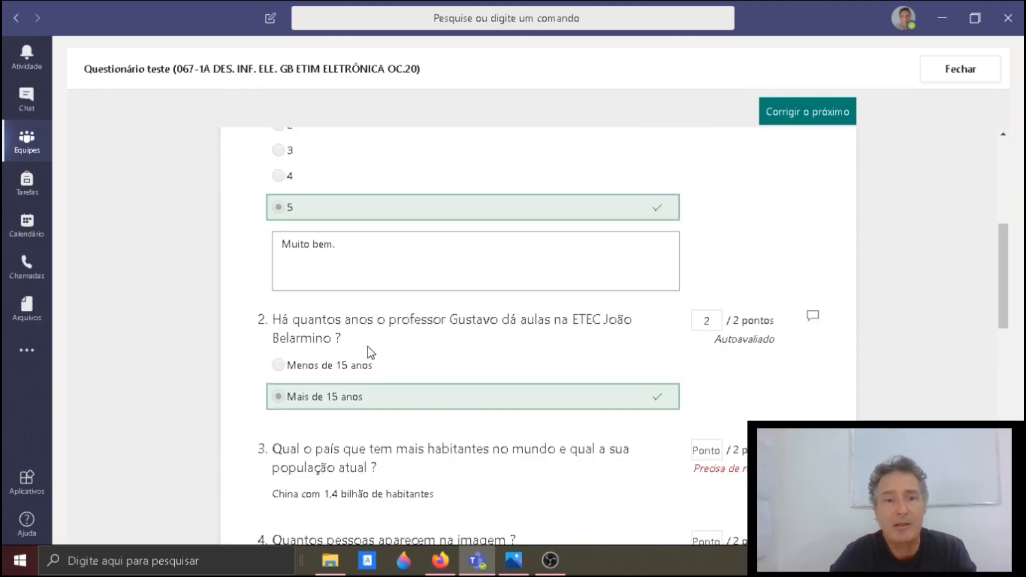
{"action": "scroll", "coordinate": [355, 321], "scroll_direction": "down", "scroll_amount": 2}
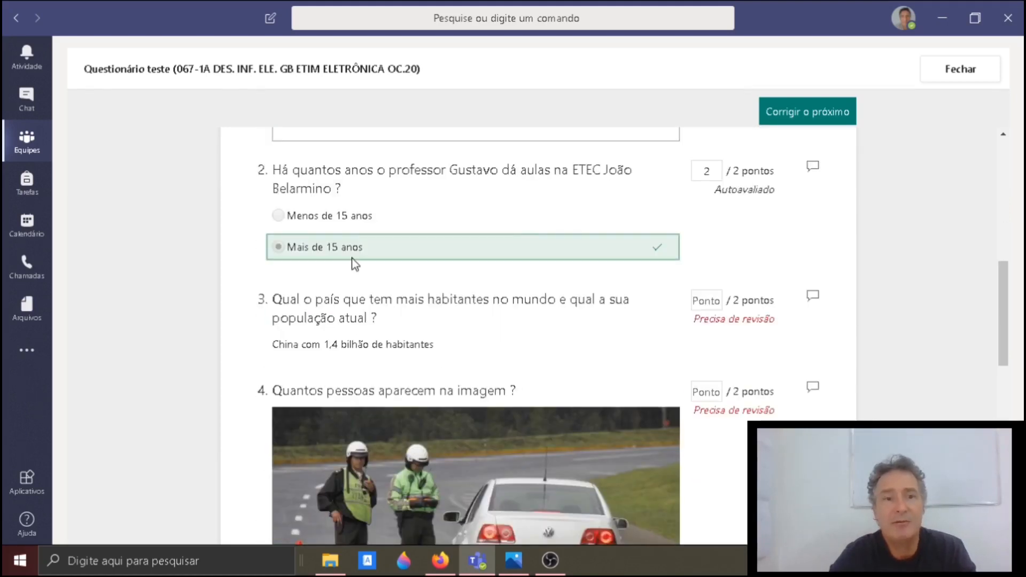
{"action": "scroll", "coordinate": [354, 262], "scroll_direction": "up", "scroll_amount": 1}
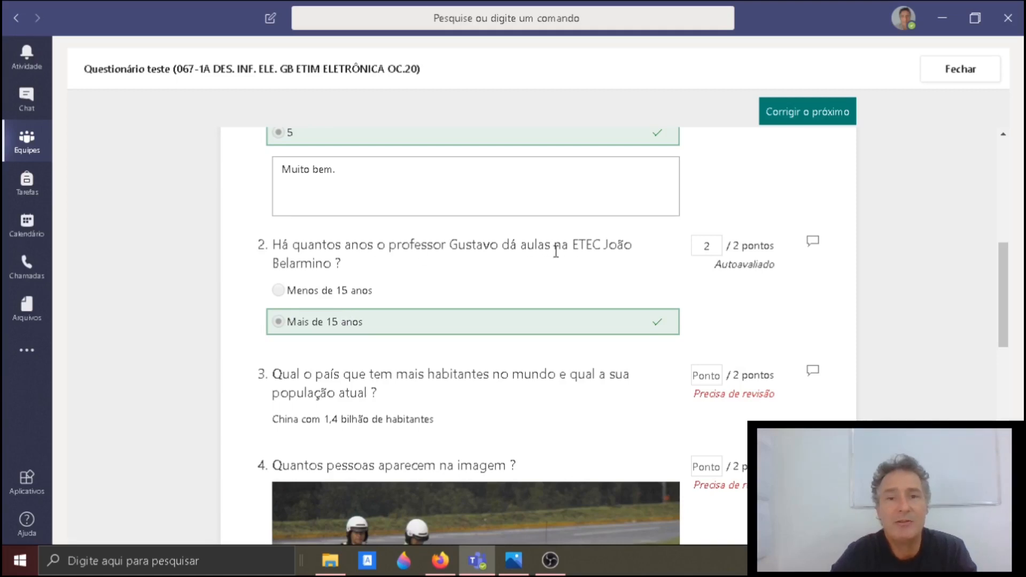
{"action": "scroll", "coordinate": [367, 277], "scroll_direction": "up", "scroll_amount": 1}
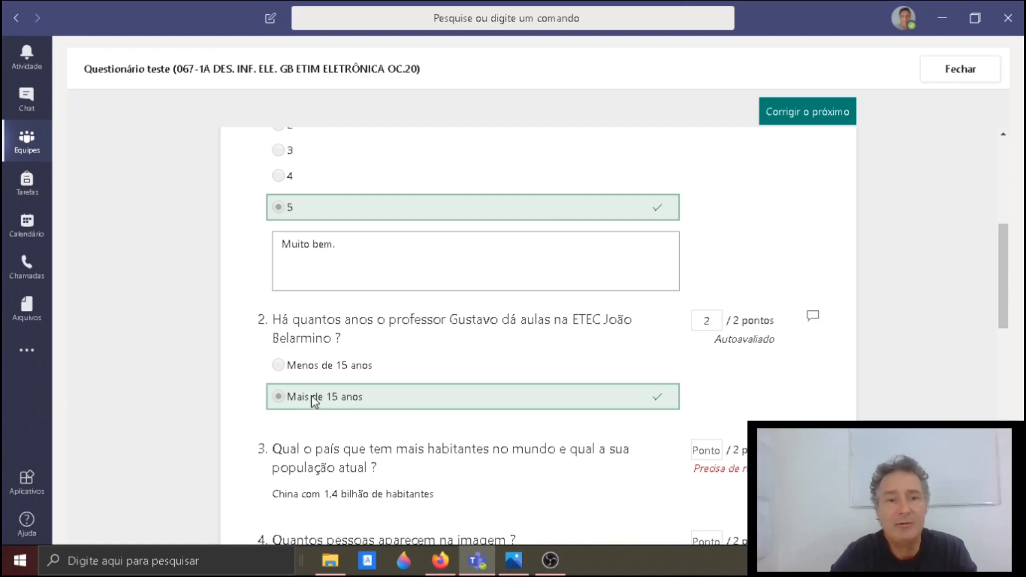
{"action": "left_click", "coordinate": [813, 319]}
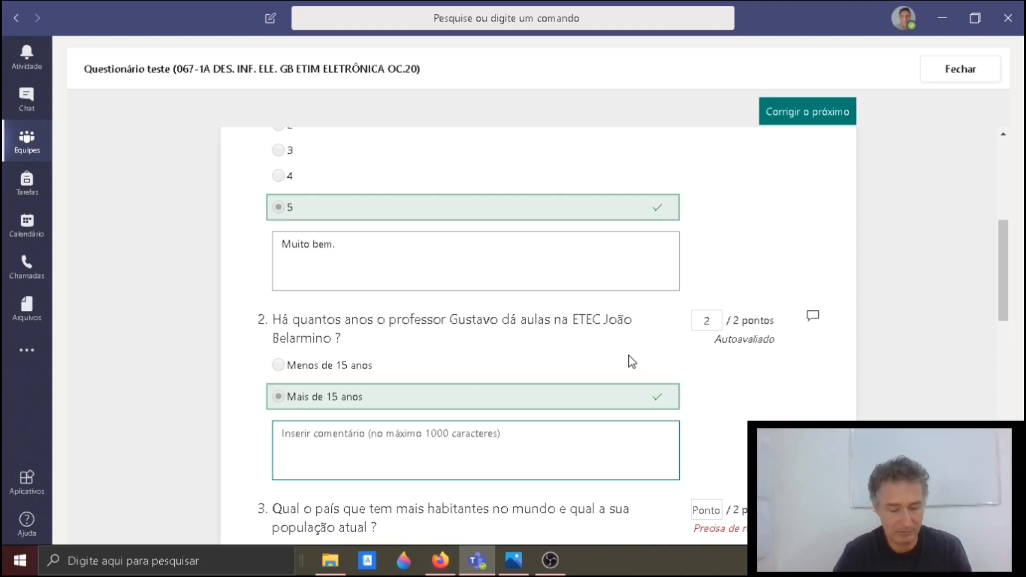
{"action": "type", "text": "Correto, já dou aula há"}
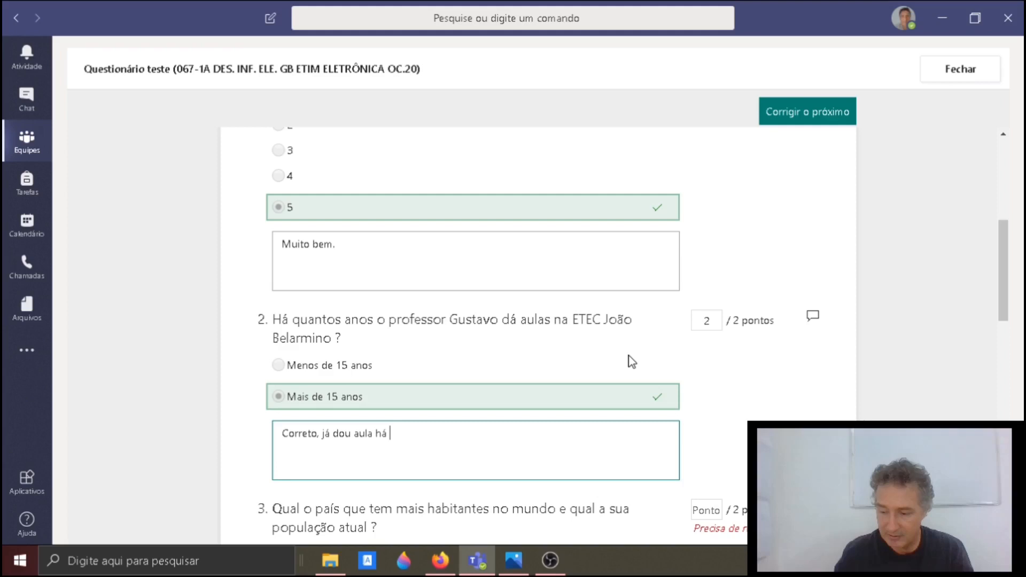
{"action": "type", "text": "meio."}
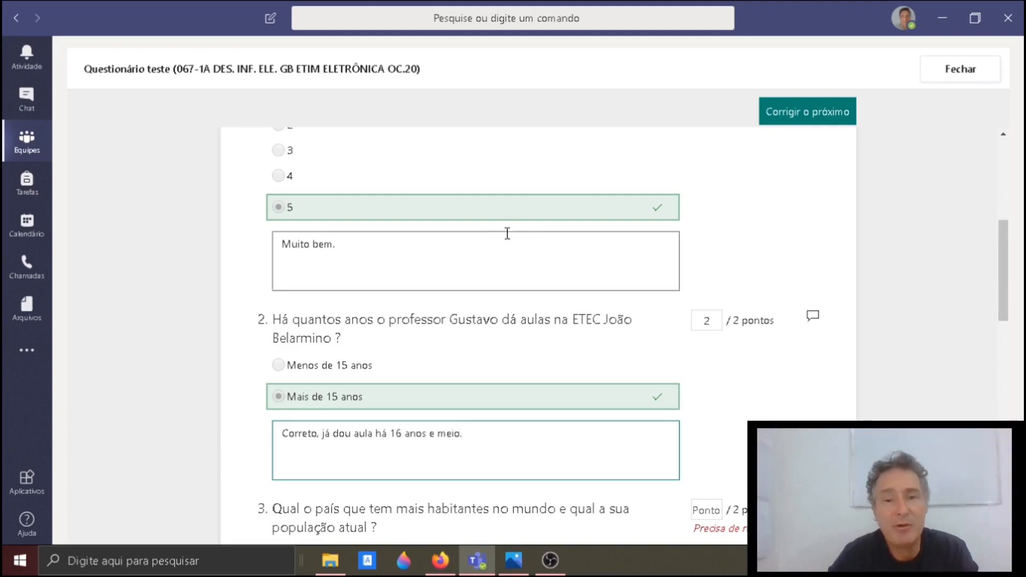
- Award 2 points to the student's answer to question 3 about the most populous country
{"action": "left_click", "coordinate": [732, 381]}
{"action": "scroll", "coordinate": [718, 373], "scroll_direction": "down", "scroll_amount": 3}
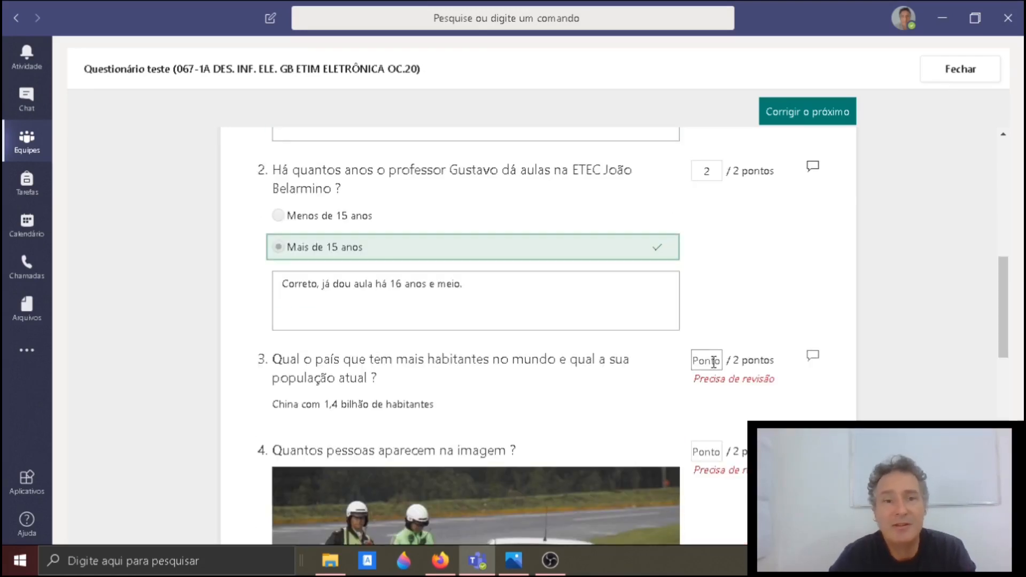
{"action": "scroll", "coordinate": [539, 328], "scroll_direction": "down", "scroll_amount": 2}
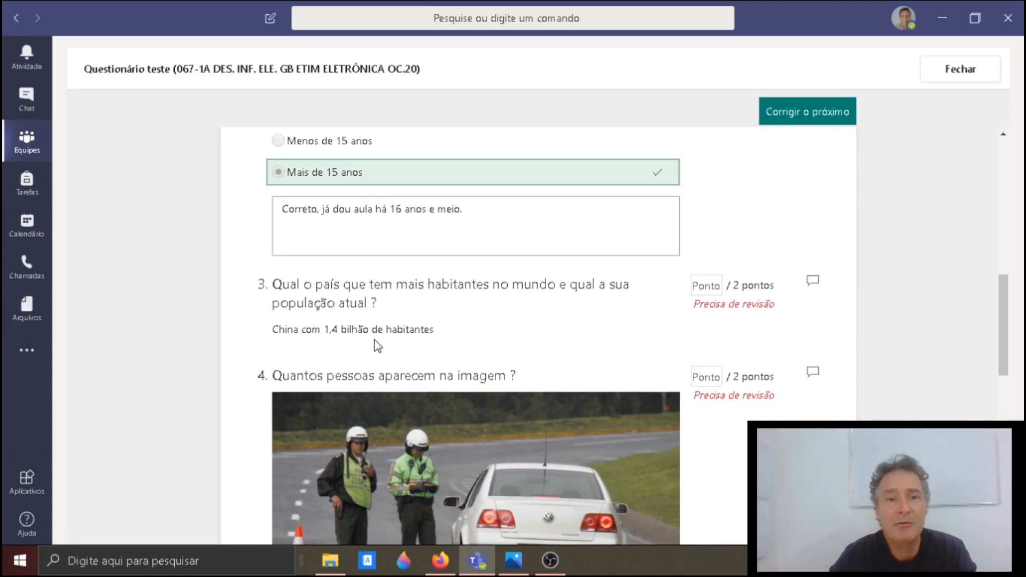
{"action": "left_click", "coordinate": [706, 285]}
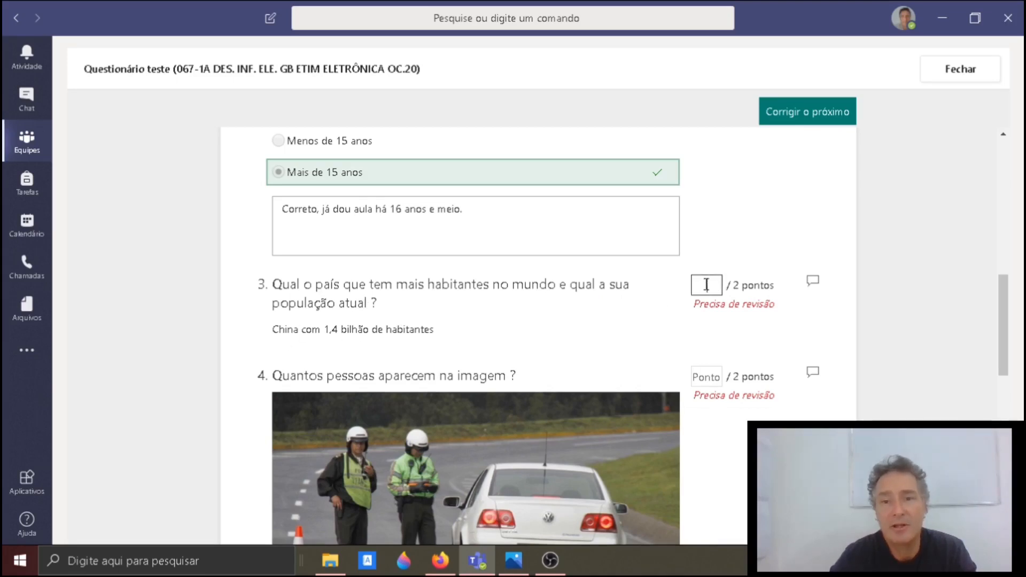
{"action": "type", "text": "2"}
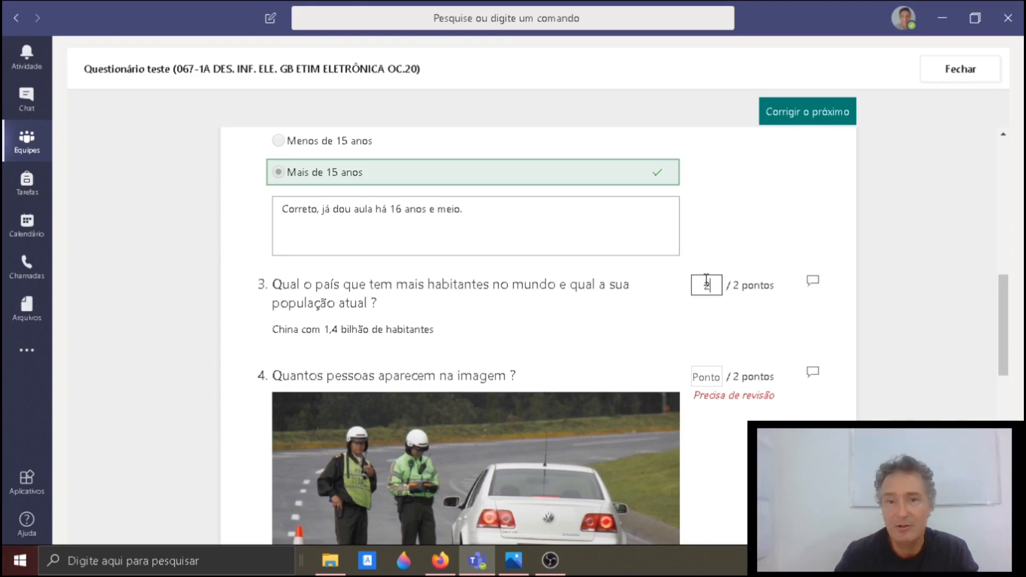
- Add the feedback comment "Muito bem, são 1,394 bilhoes, parabéns." to the student's answer to question 3
{"action": "left_click", "coordinate": [813, 281]}
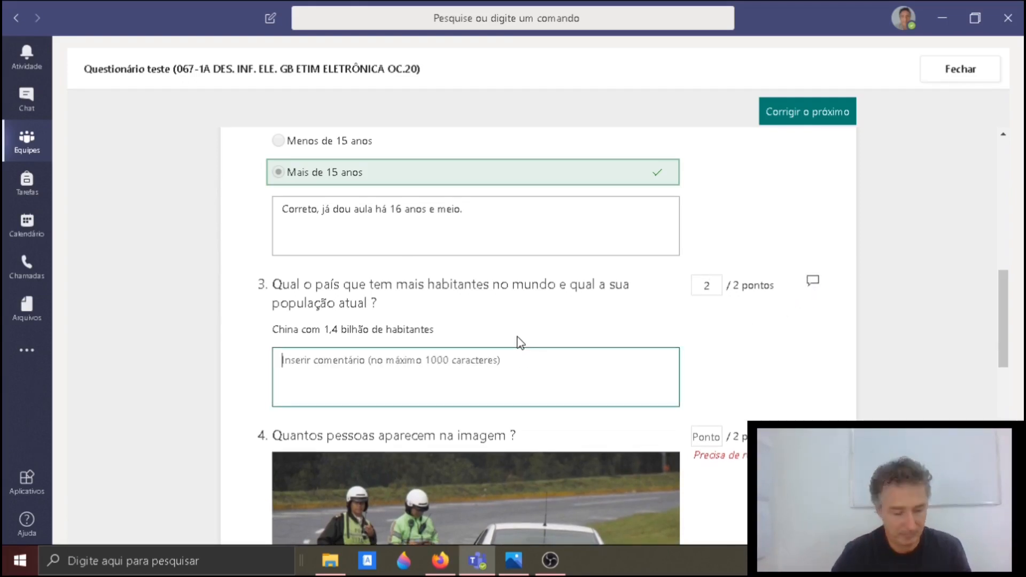
{"action": "type", "text": "<"}
{"action": "key", "text": "BackSpace"}
{"action": "type", "text": "Muit"}
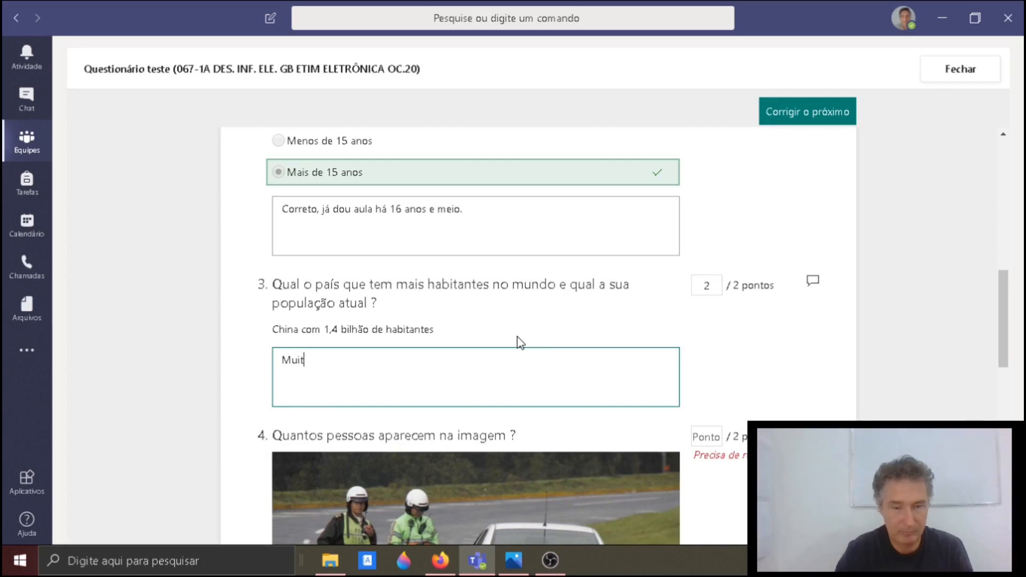
{"action": "type", "text": "o bem, são 1,394"}
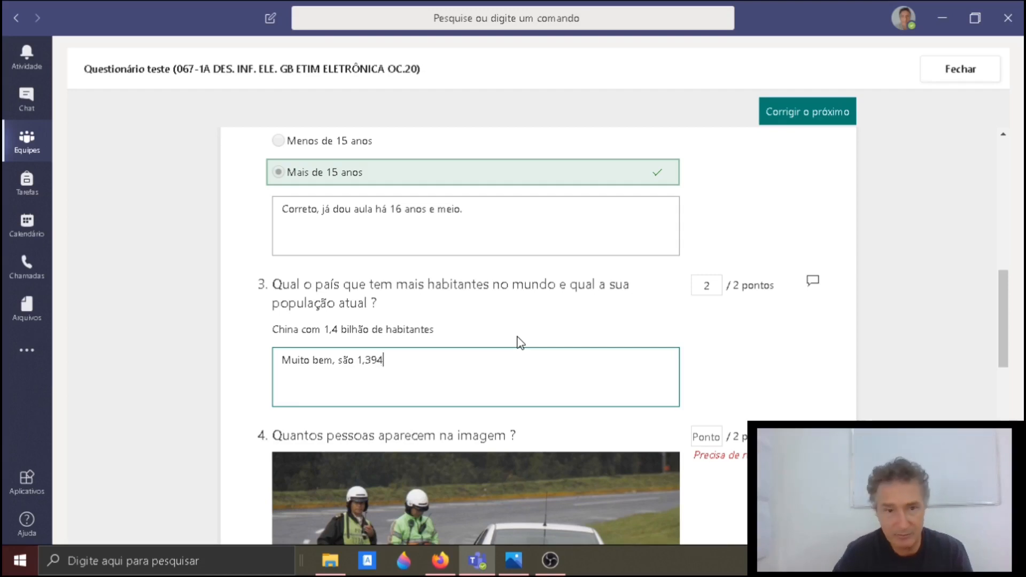
{"action": "type", "text": "ho"}
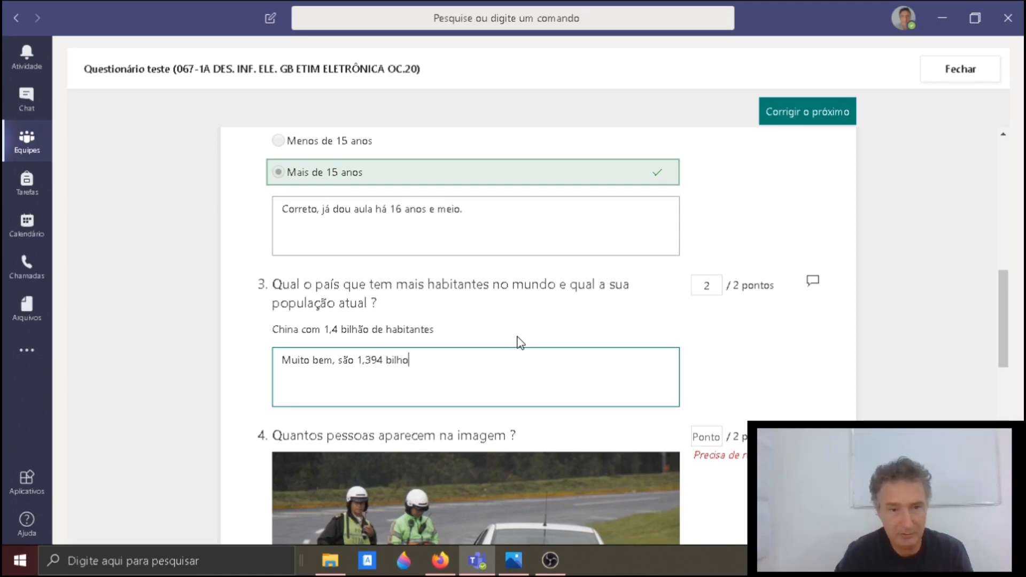
{"action": "type", "text": "es, parabéns."}
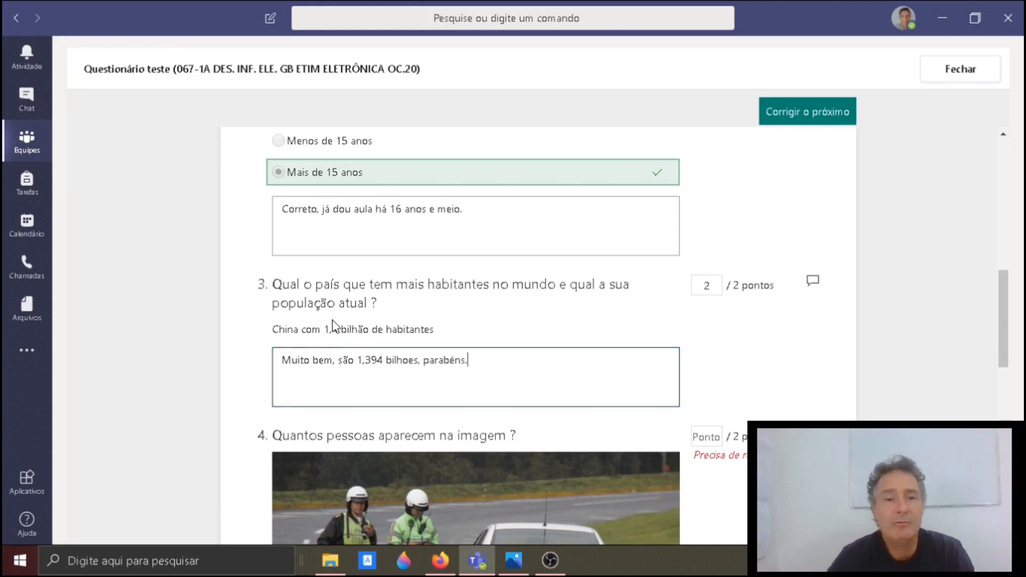
- Check the student's answer to question 4 against the image of the people and car, and award it 0 points
{"action": "scroll", "coordinate": [423, 325], "scroll_direction": "down", "scroll_amount": 3}
{"action": "scroll", "coordinate": [454, 323], "scroll_direction": "up", "scroll_amount": 1}
{"action": "scroll", "coordinate": [454, 322], "scroll_direction": "down", "scroll_amount": 1}
{"action": "scroll", "coordinate": [439, 324], "scroll_direction": "down", "scroll_amount": 1}
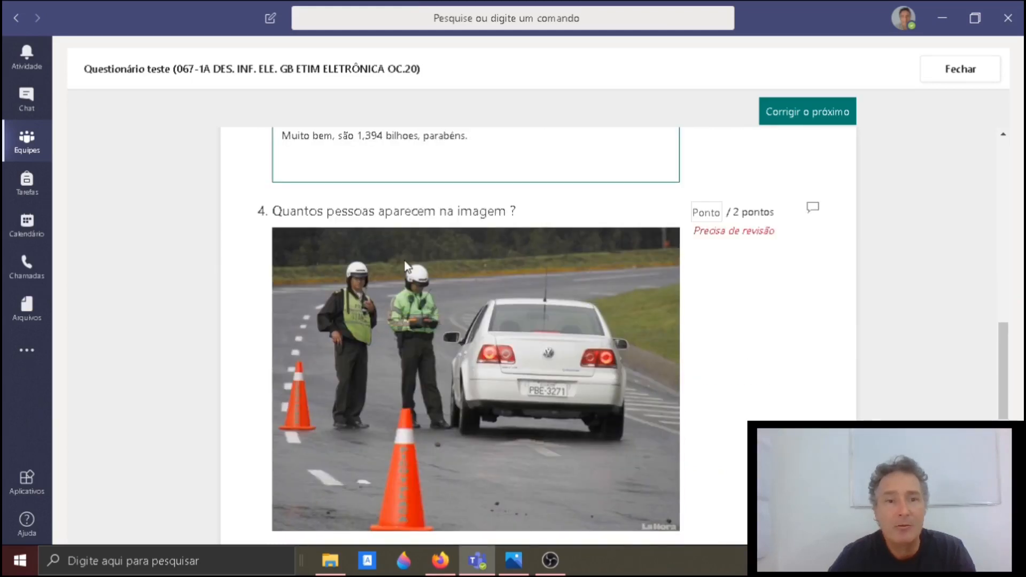
{"action": "scroll", "coordinate": [431, 231], "scroll_direction": "down", "scroll_amount": 1}
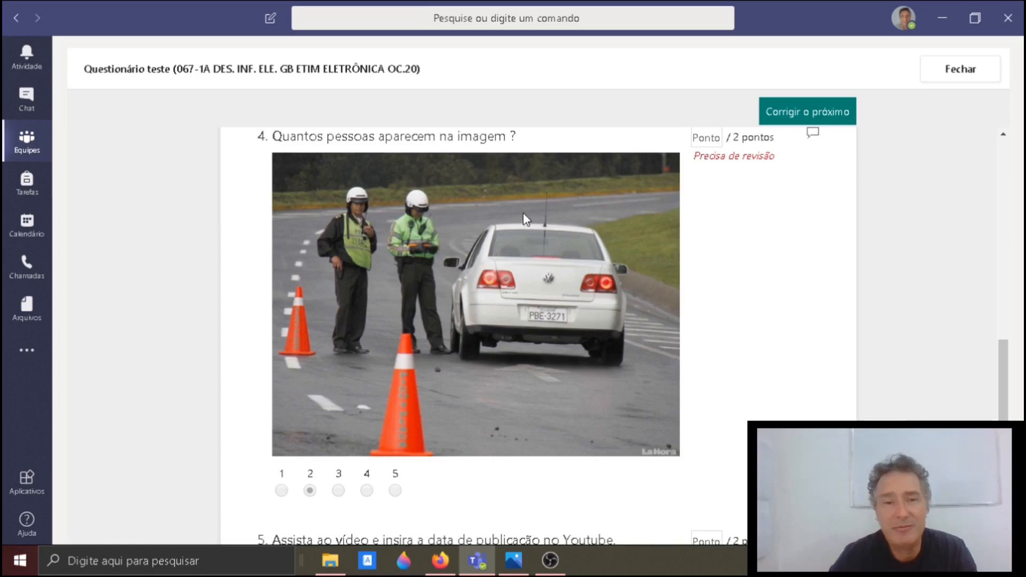
{"action": "scroll", "coordinate": [417, 214], "scroll_direction": "up", "scroll_amount": 2}
{"action": "scroll", "coordinate": [434, 238], "scroll_direction": "down", "scroll_amount": 1}
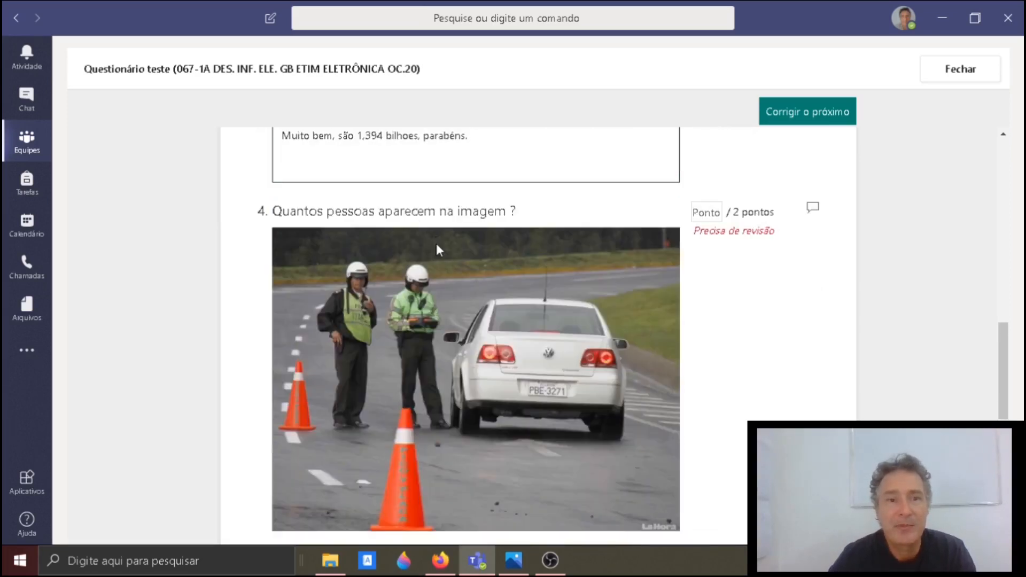
{"action": "scroll", "coordinate": [450, 243], "scroll_direction": "down", "scroll_amount": 1}
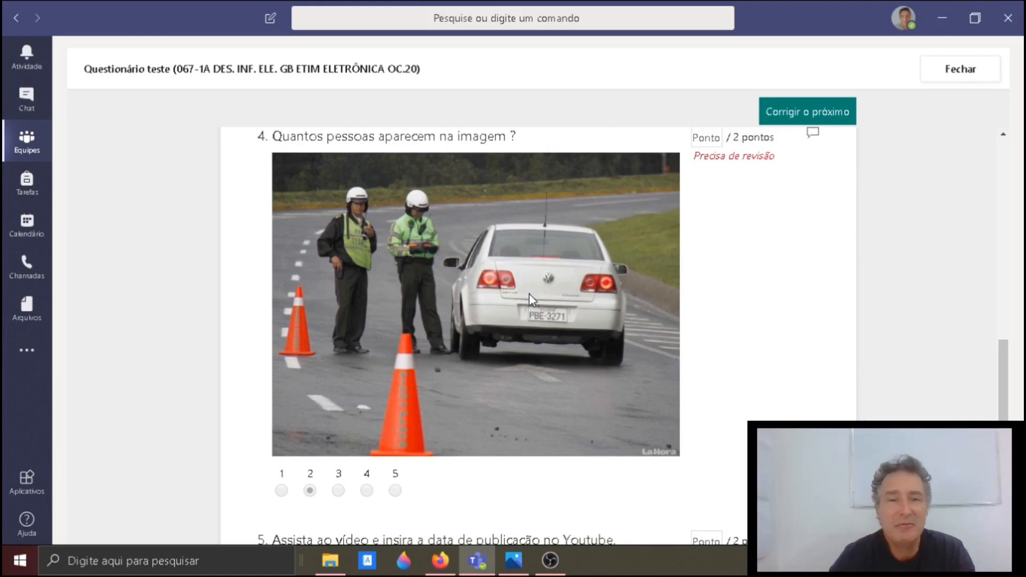
{"action": "left_click", "coordinate": [720, 137]}
{"action": "type", "text": "0"}
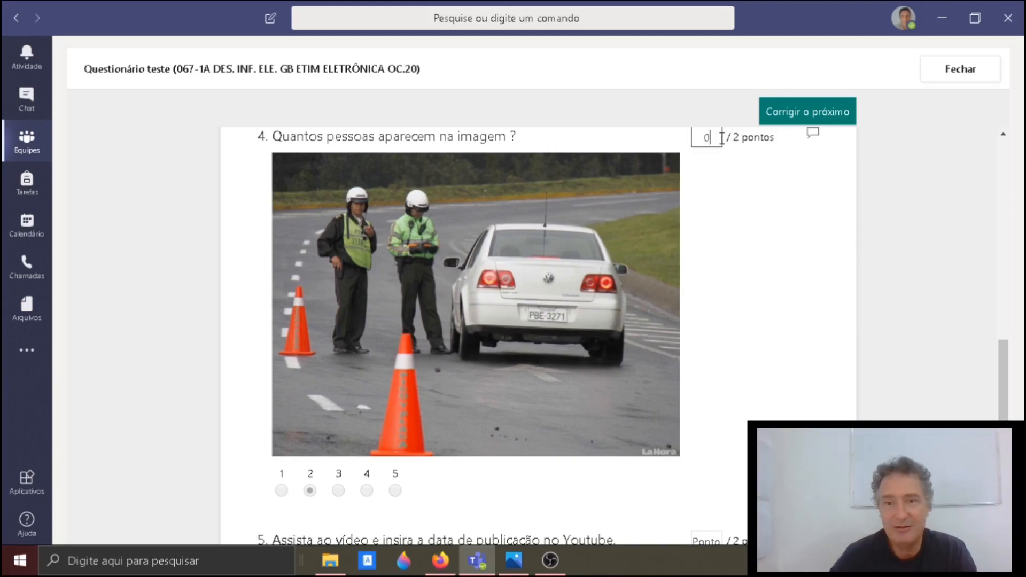
- Add the feedback comment "Voce esqueceu do motorista." to the student's answer to question 4
{"action": "left_click", "coordinate": [816, 134]}
{"action": "type", "text": "Voce esqueceu do motorisa"}
{"action": "key", "text": "BackSpace"}
{"action": "type", "text": "ta."}
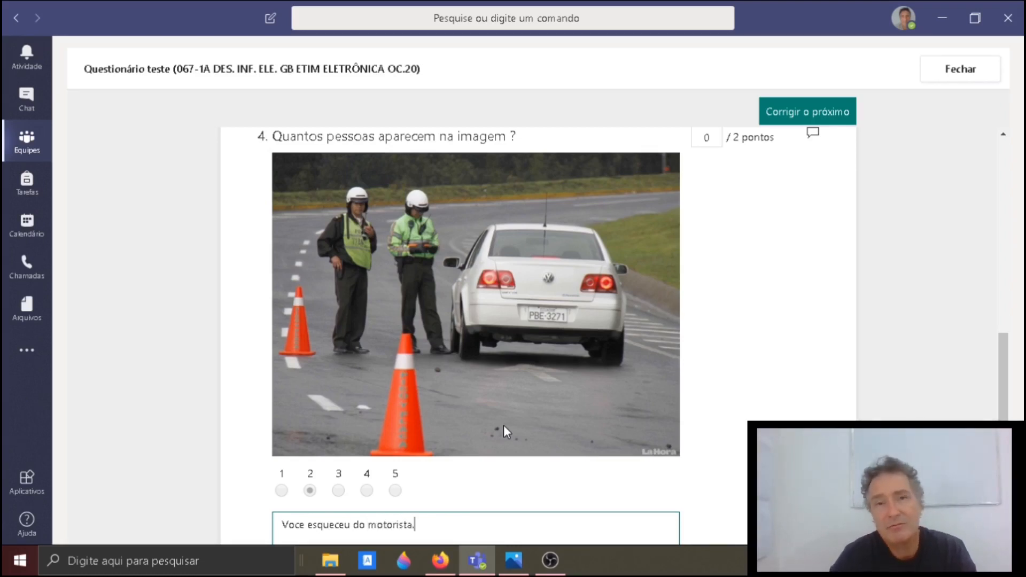
- Award 0 points to the answer to question 5 about the video's publication date and add the comment "foi no dia 23"
{"action": "scroll", "coordinate": [683, 438], "scroll_direction": "down", "scroll_amount": 3}
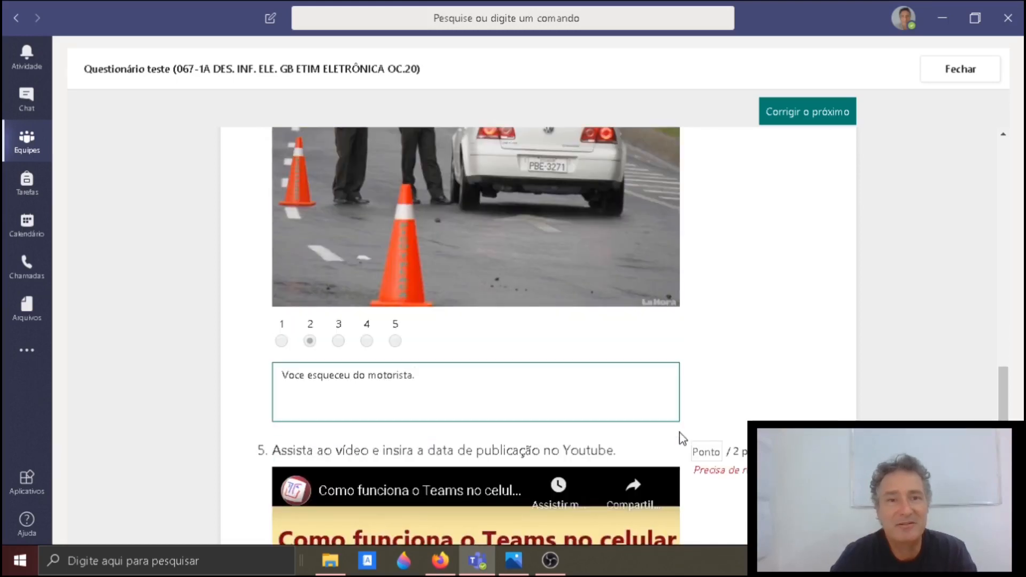
{"action": "scroll", "coordinate": [683, 437], "scroll_direction": "down", "scroll_amount": 3}
{"action": "scroll", "coordinate": [619, 396], "scroll_direction": "up", "scroll_amount": 3}
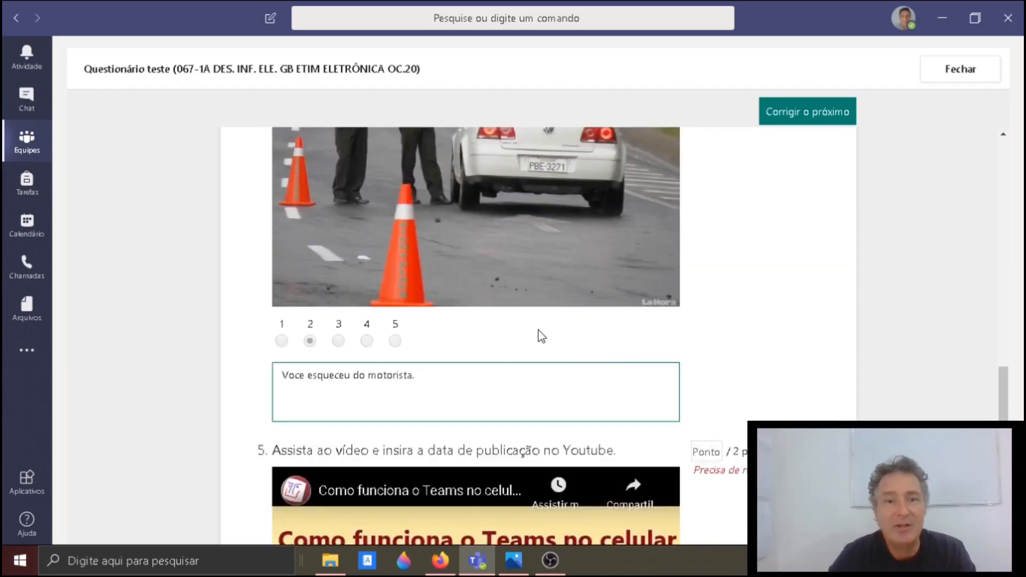
{"action": "scroll", "coordinate": [538, 329], "scroll_direction": "up", "scroll_amount": 3}
{"action": "scroll", "coordinate": [716, 268], "scroll_direction": "down", "scroll_amount": 7}
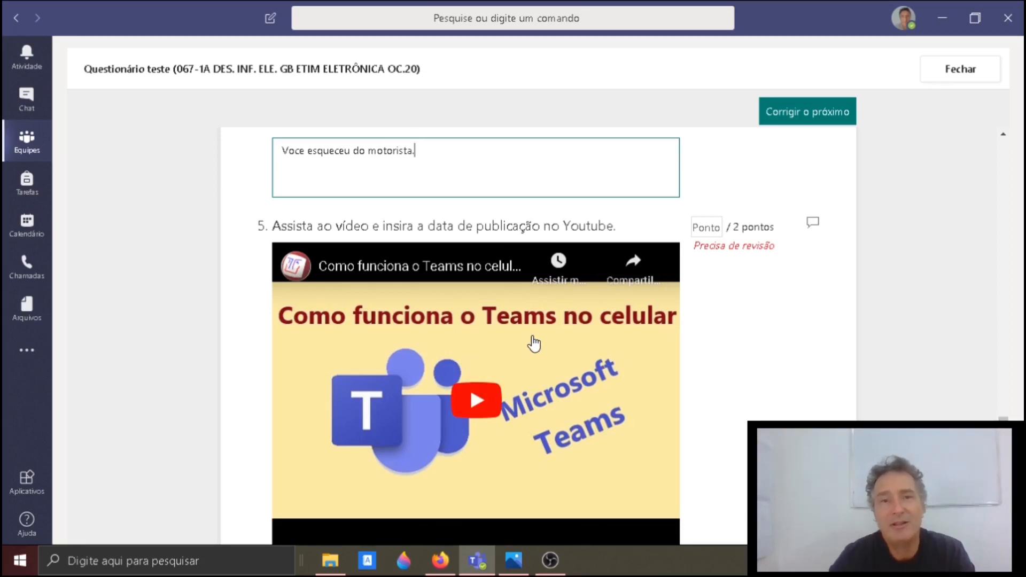
{"action": "scroll", "coordinate": [534, 343], "scroll_direction": "down", "scroll_amount": 2}
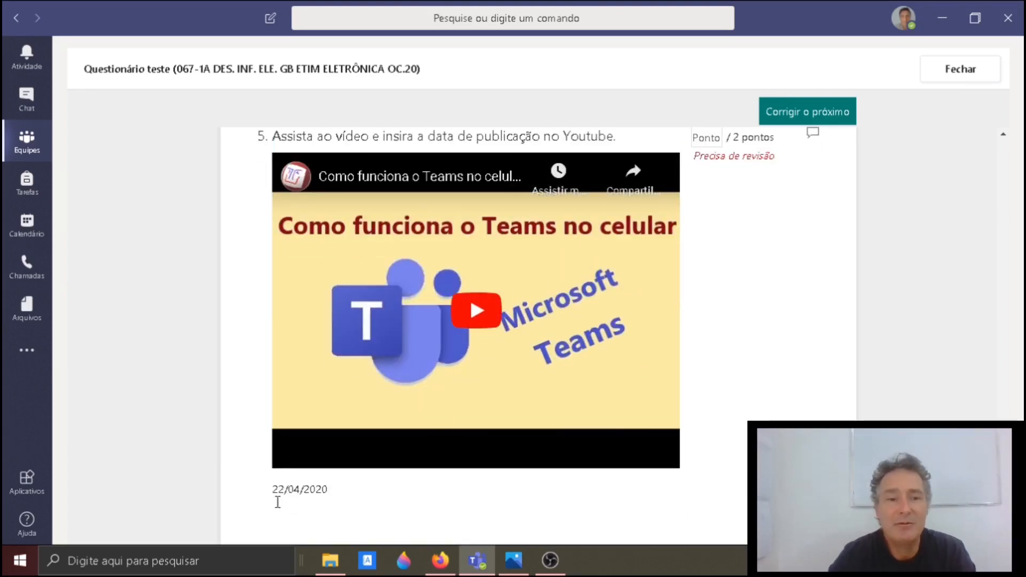
{"action": "left_click", "coordinate": [707, 136]}
{"action": "type", "text": "0"}
{"action": "left_click", "coordinate": [812, 133]}
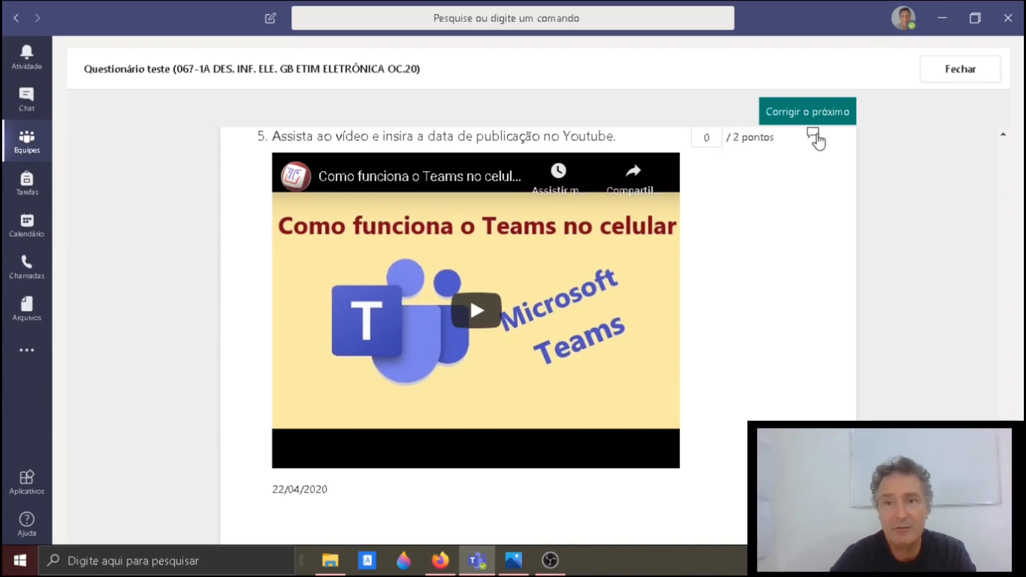
{"action": "type", "text": "foi no dia 23"}
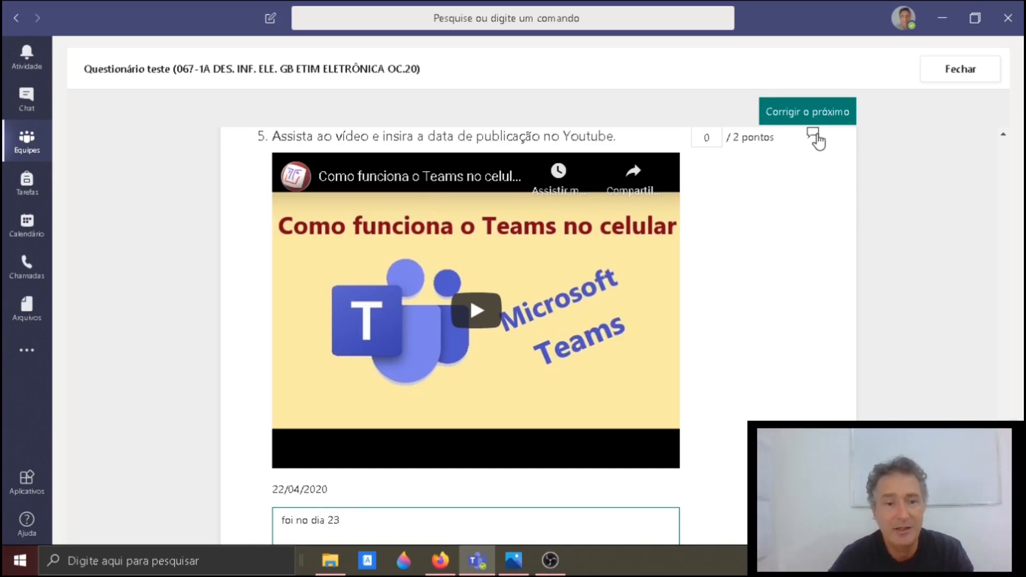
- Review the points and feedback comments given to each answer, from question 5 back to question 1, and the student's total score
{"action": "scroll", "coordinate": [790, 379], "scroll_direction": "up", "scroll_amount": 3}
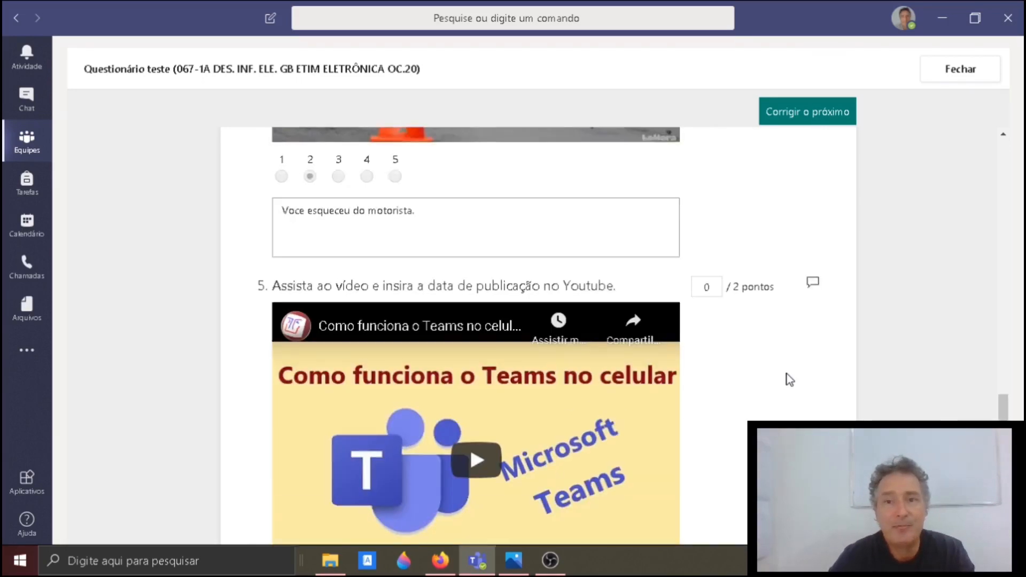
{"action": "scroll", "coordinate": [765, 334], "scroll_direction": "up", "scroll_amount": 1}
{"action": "scroll", "coordinate": [656, 388], "scroll_direction": "down", "scroll_amount": 3}
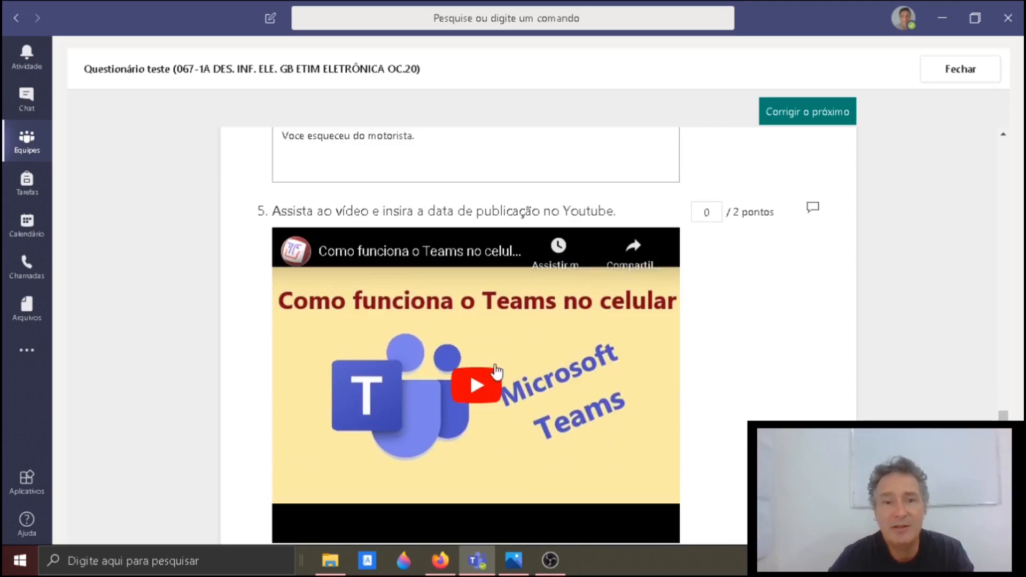
{"action": "scroll", "coordinate": [472, 347], "scroll_direction": "up", "scroll_amount": 6}
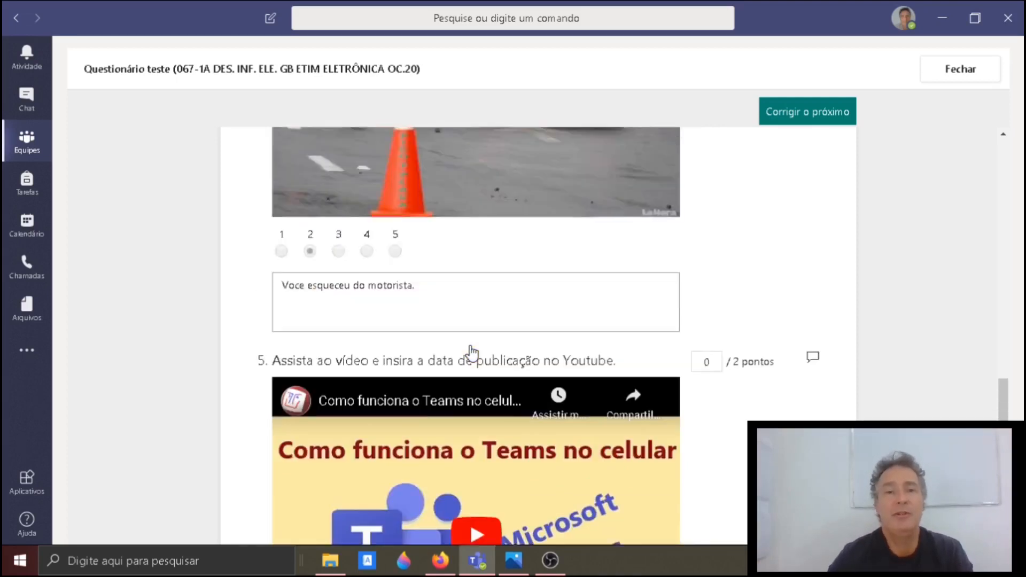
{"action": "scroll", "coordinate": [473, 342], "scroll_direction": "up", "scroll_amount": 3}
{"action": "scroll", "coordinate": [652, 334], "scroll_direction": "up", "scroll_amount": 5}
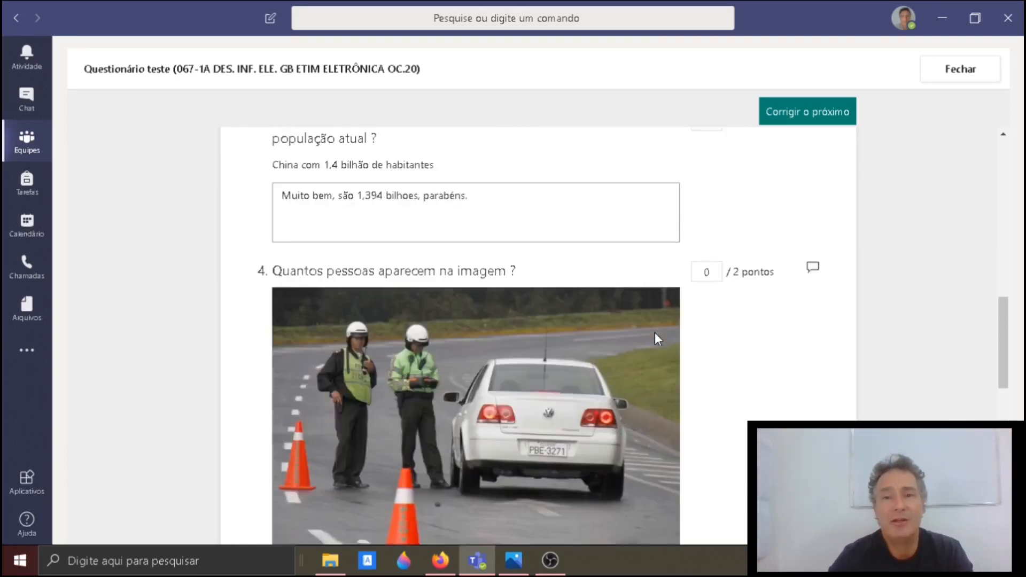
{"action": "left_click_drag", "start_coordinate": [495, 347], "coordinate": [279, 344]}
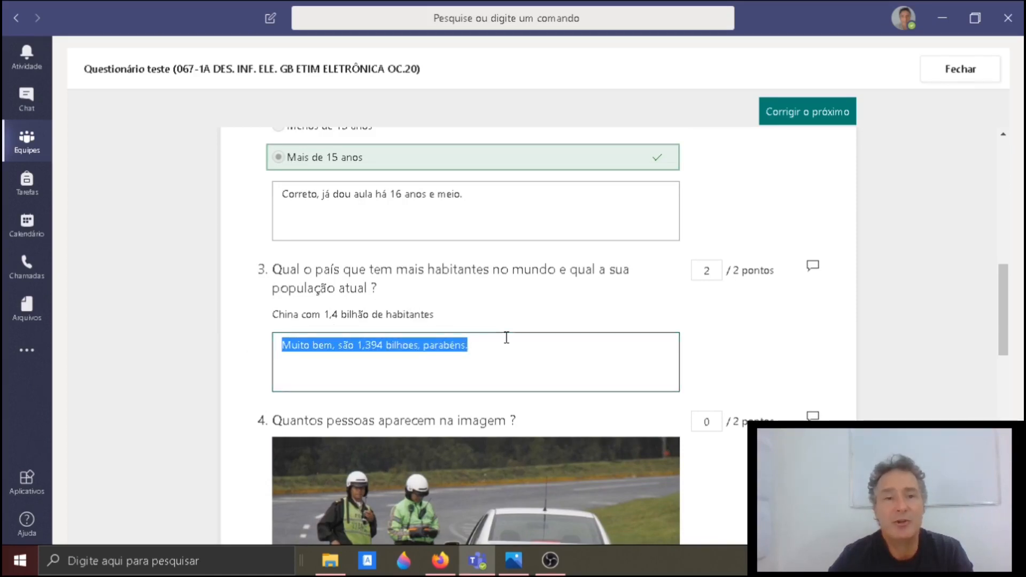
{"action": "scroll", "coordinate": [508, 337], "scroll_direction": "up", "scroll_amount": 1}
{"action": "scroll", "coordinate": [509, 337], "scroll_direction": "up", "scroll_amount": 1}
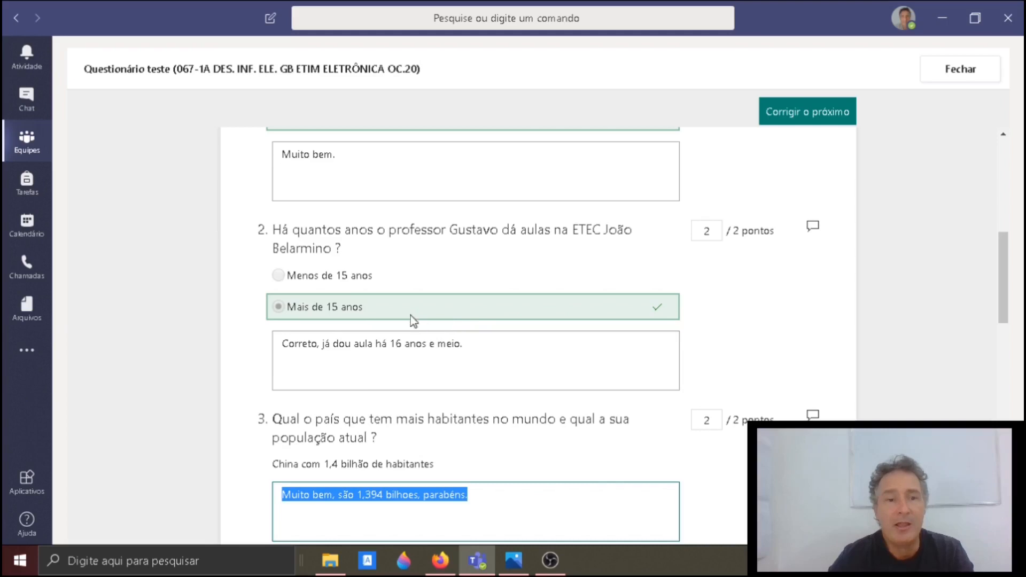
{"action": "left_click_drag", "start_coordinate": [447, 464], "coordinate": [264, 419]}
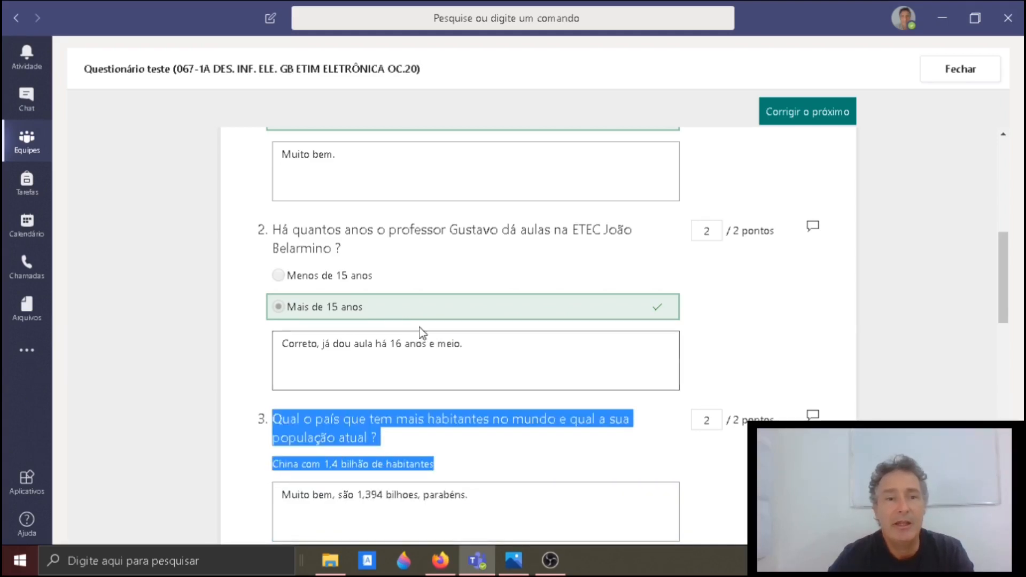
{"action": "scroll", "coordinate": [419, 328], "scroll_direction": "up", "scroll_amount": 1}
{"action": "left_click", "coordinate": [393, 331]}
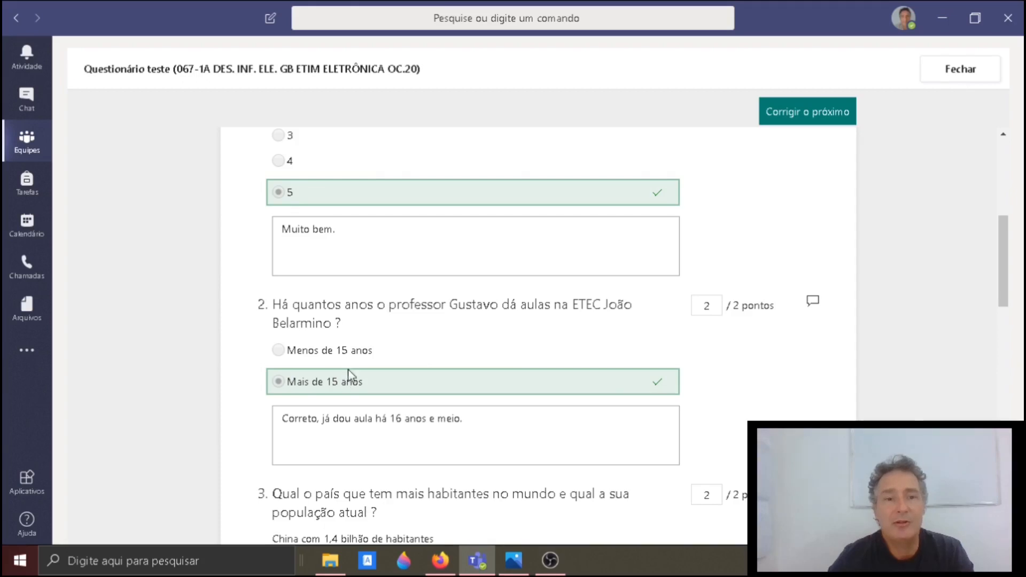
{"action": "scroll", "coordinate": [409, 369], "scroll_direction": "up", "scroll_amount": 3}
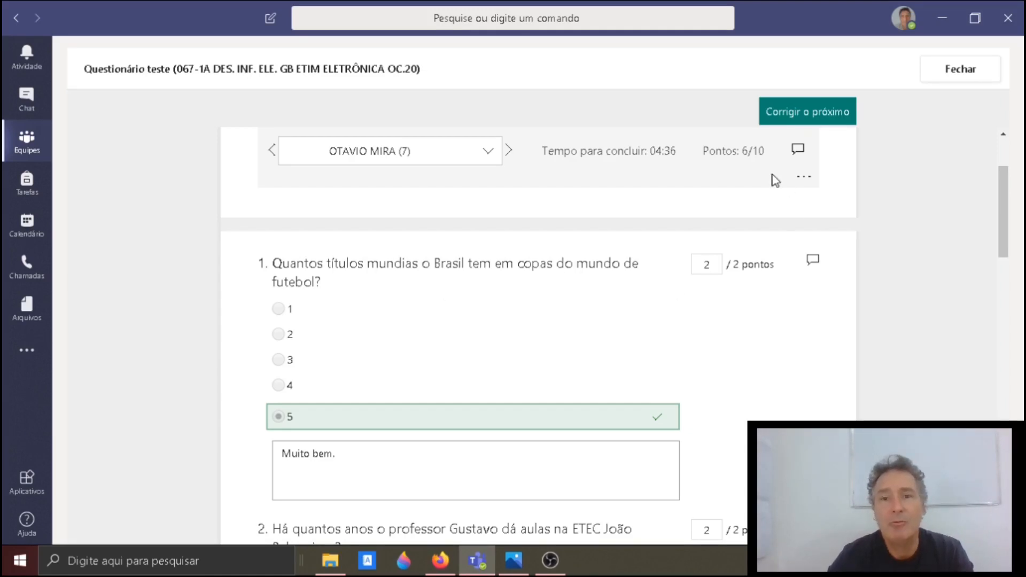
- Release the student's quiz score and comments with "Lançar pontuação" and confirm the release
{"action": "scroll", "coordinate": [765, 187], "scroll_direction": "up", "scroll_amount": 1}
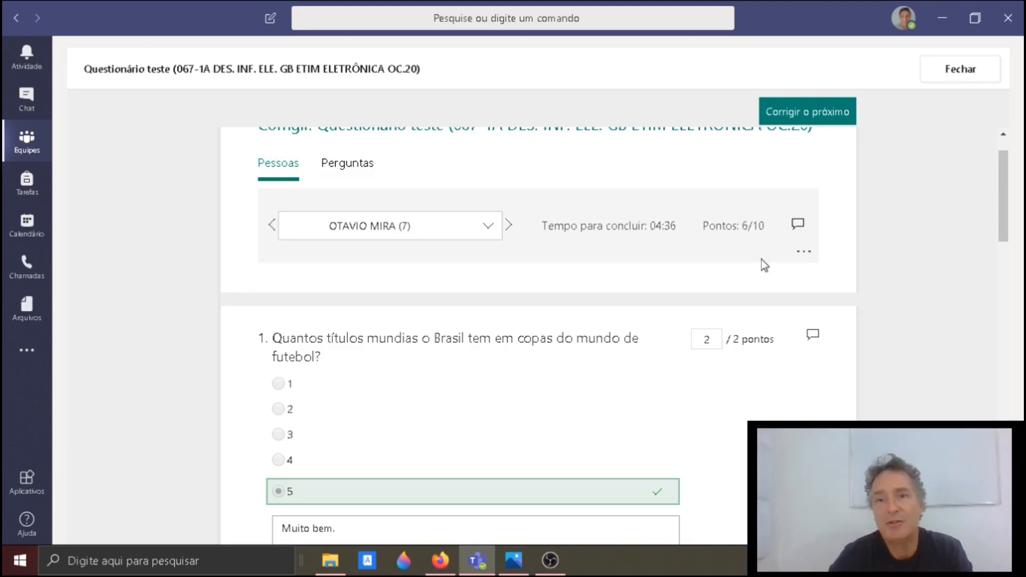
{"action": "scroll", "coordinate": [754, 267], "scroll_direction": "up", "scroll_amount": 2}
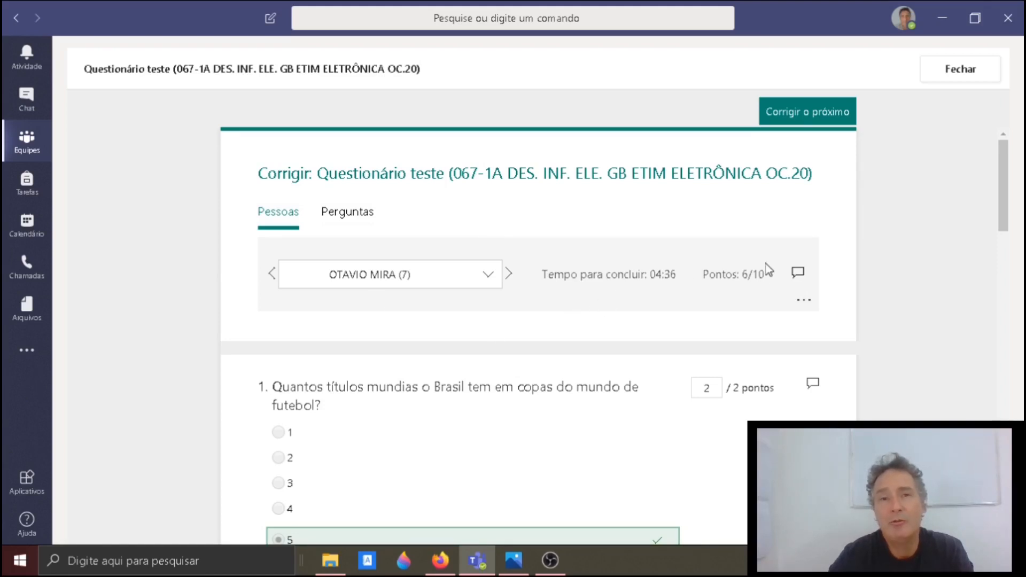
{"action": "left_click", "coordinate": [807, 305]}
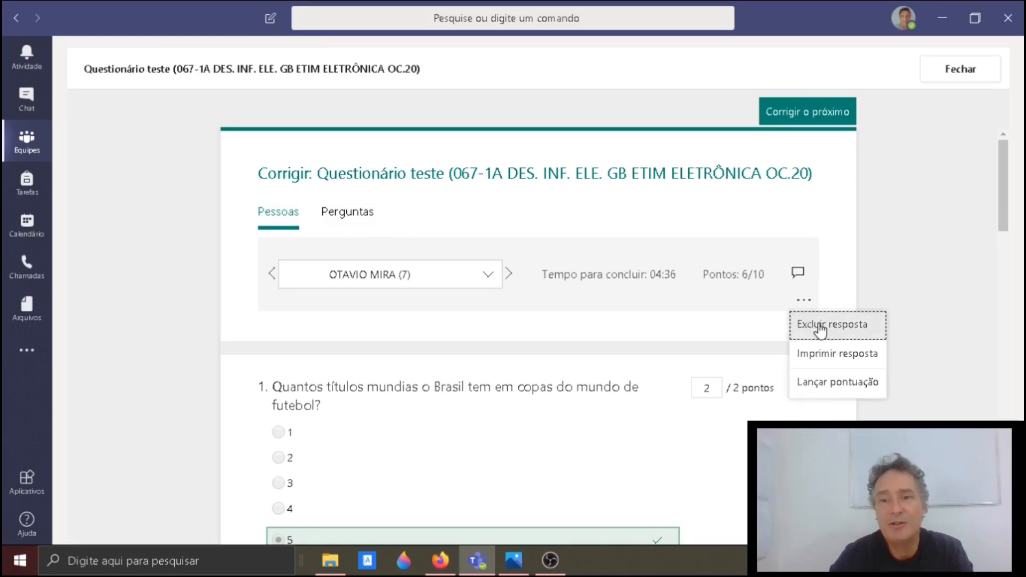
{"action": "left_click", "coordinate": [837, 383]}
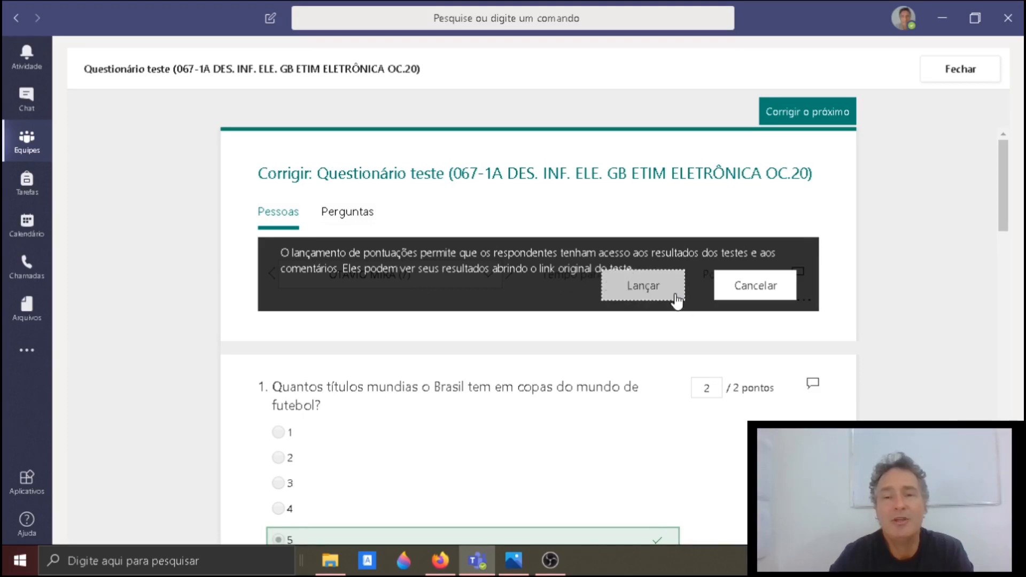
{"action": "left_click", "coordinate": [657, 291]}
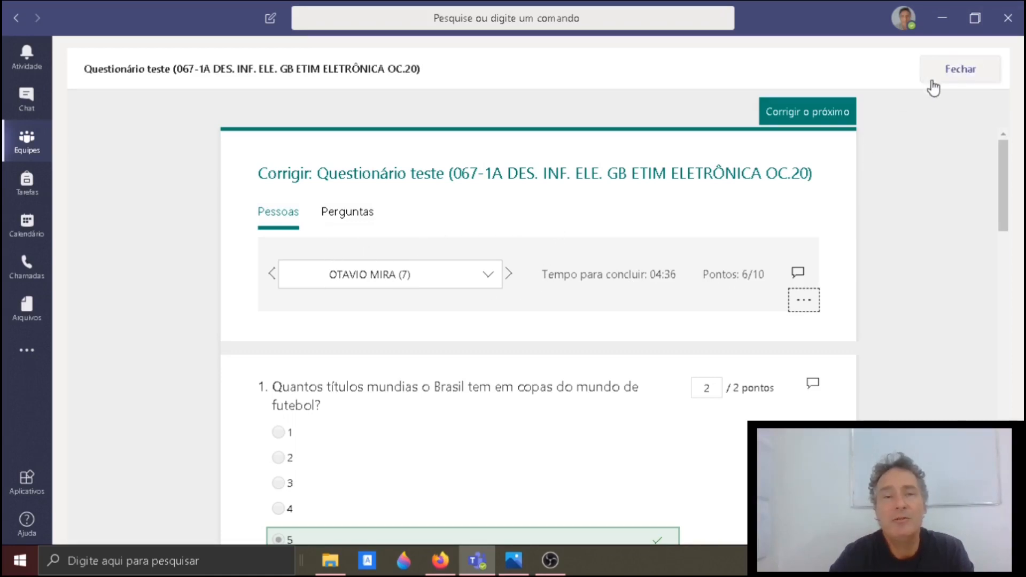
- Close the graded quiz response, check the ungraded student list of "Questionário teste" and go back to the class assignments
{"action": "left_click", "coordinate": [957, 70]}
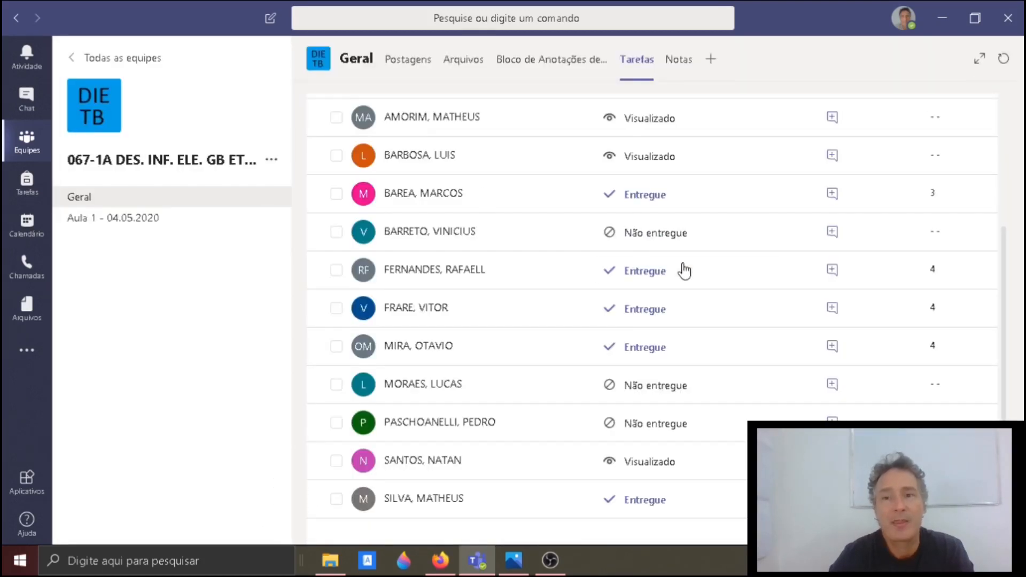
{"action": "scroll", "coordinate": [557, 274], "scroll_direction": "up", "scroll_amount": 4}
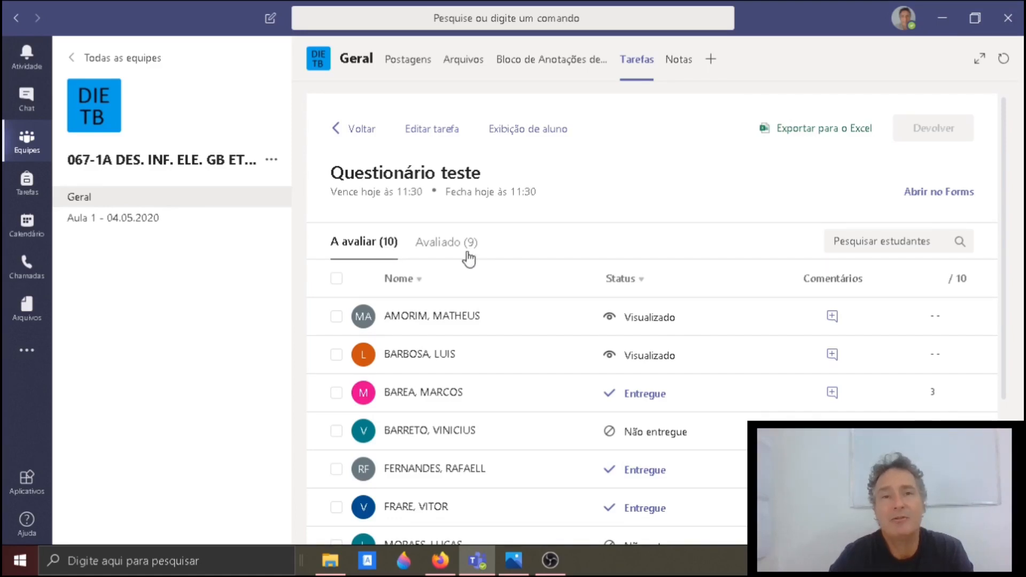
{"action": "scroll", "coordinate": [476, 259], "scroll_direction": "down", "scroll_amount": 2}
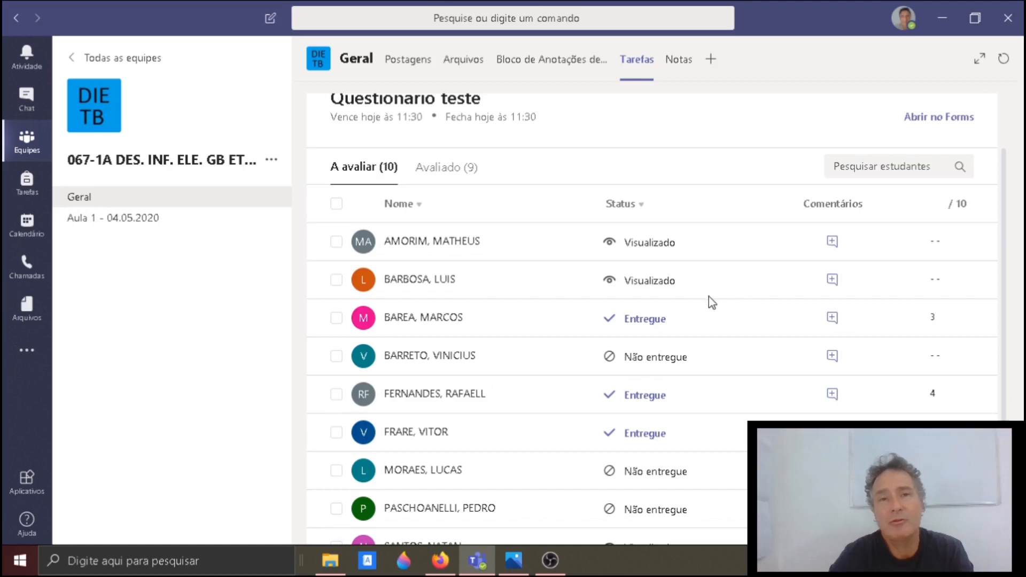
{"action": "scroll", "coordinate": [728, 279], "scroll_direction": "up", "scroll_amount": 2}
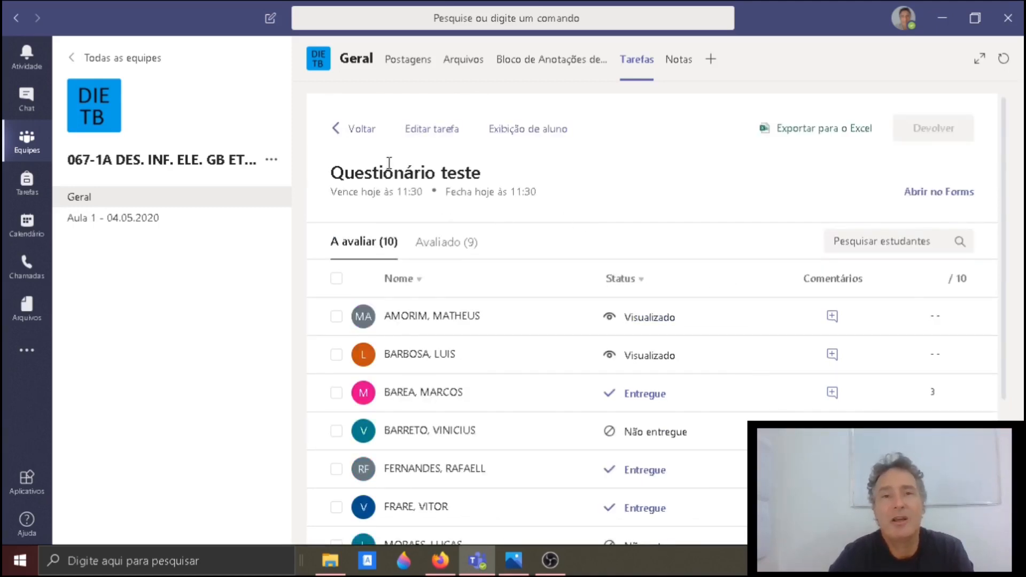
{"action": "left_click", "coordinate": [361, 134]}
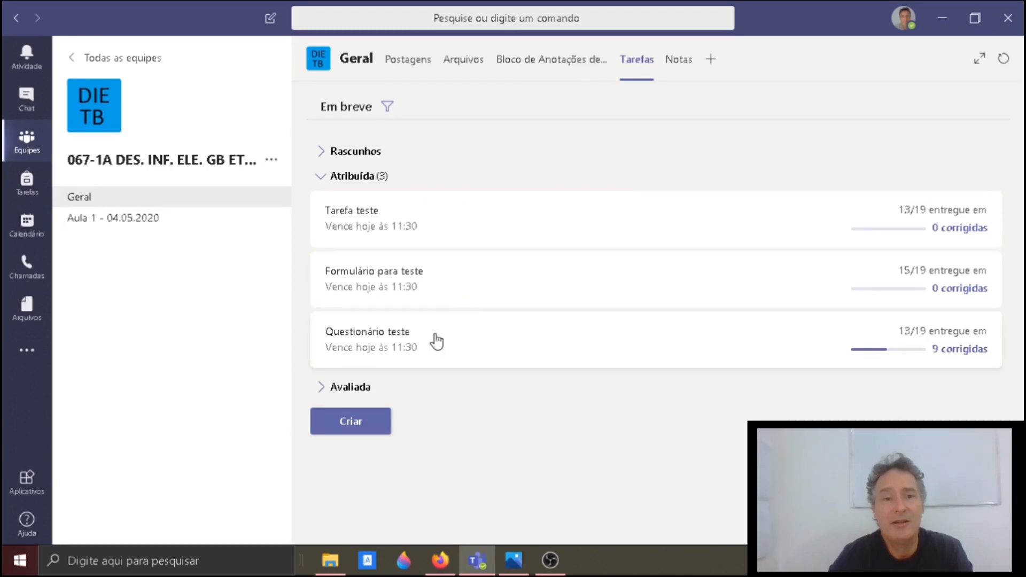
- Open the fourth listed student's response in the "Formulário para teste" assignment and skim through its questions and answers
{"action": "left_click", "coordinate": [385, 276]}
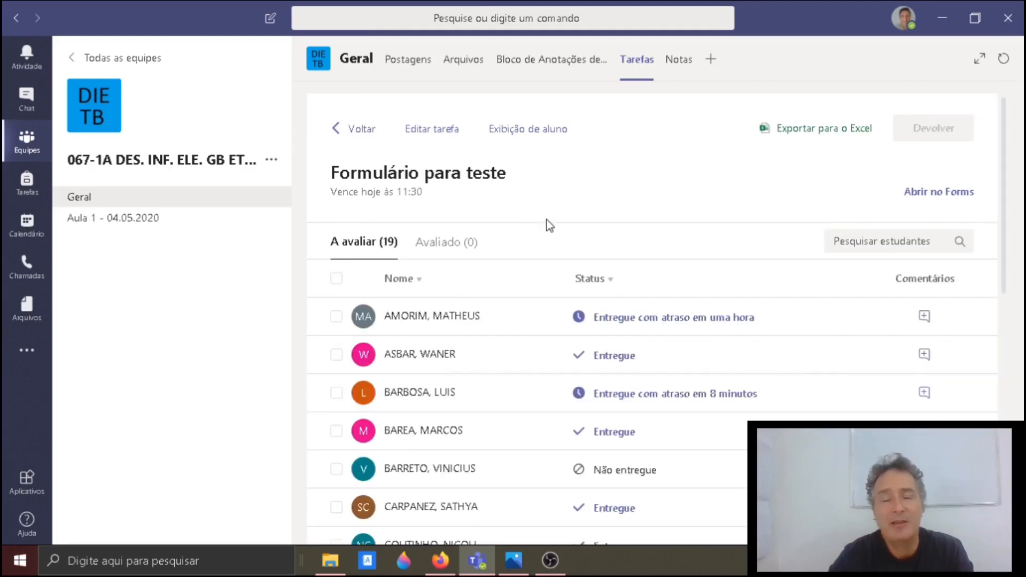
{"action": "scroll", "coordinate": [512, 312], "scroll_direction": "down", "scroll_amount": 3}
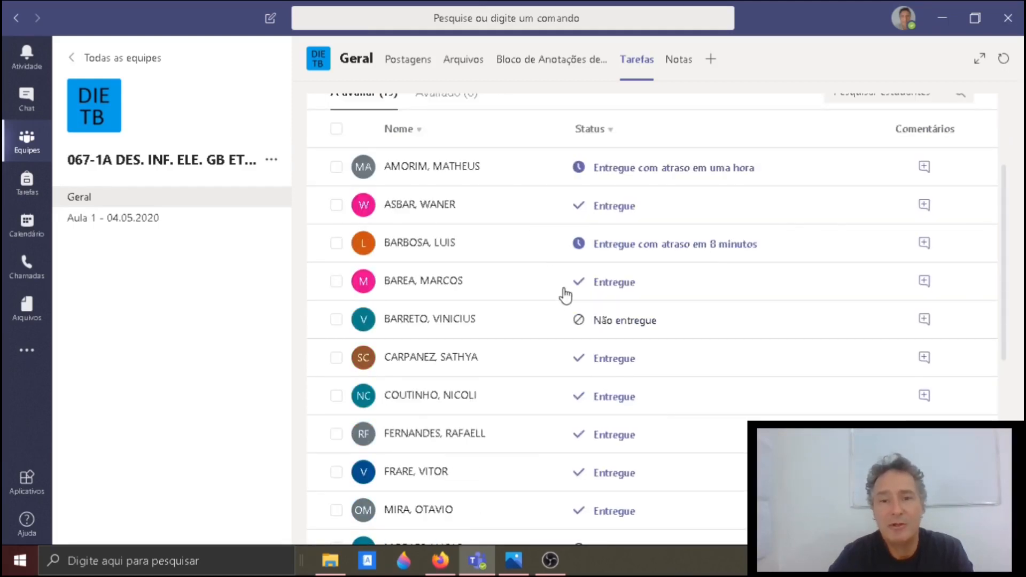
{"action": "left_click", "coordinate": [448, 290]}
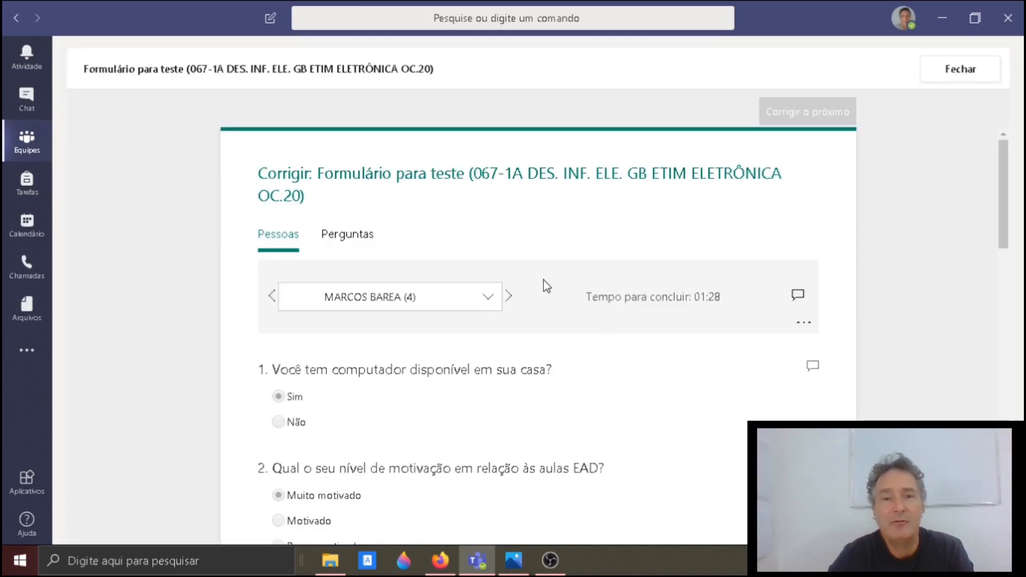
{"action": "scroll", "coordinate": [457, 280], "scroll_direction": "down", "scroll_amount": 10}
{"action": "scroll", "coordinate": [457, 284], "scroll_direction": "down", "scroll_amount": 8}
{"action": "scroll", "coordinate": [455, 281], "scroll_direction": "up", "scroll_amount": 12}
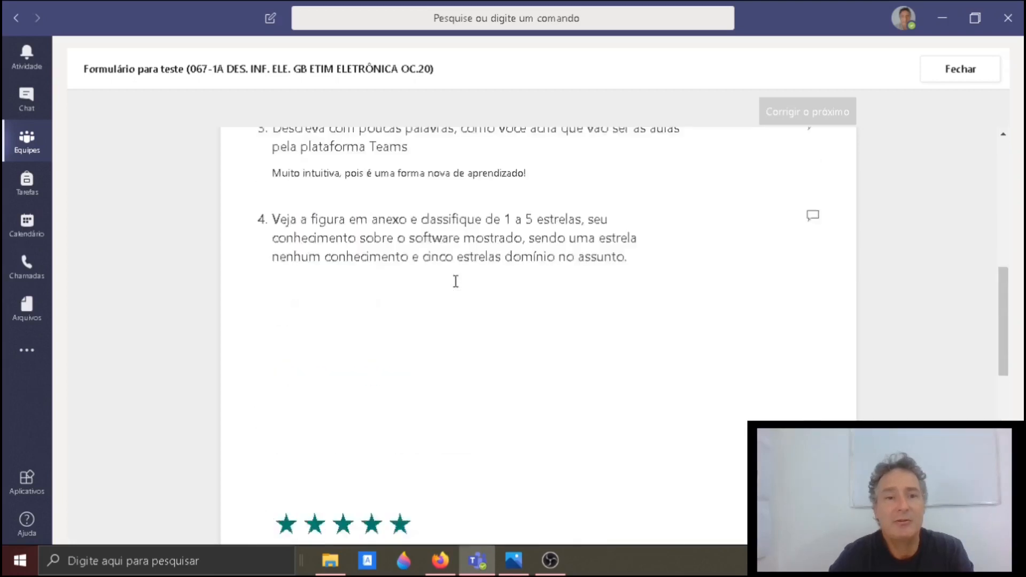
{"action": "scroll", "coordinate": [456, 282], "scroll_direction": "up", "scroll_amount": 10}
{"action": "scroll", "coordinate": [373, 275], "scroll_direction": "down", "scroll_amount": 1}
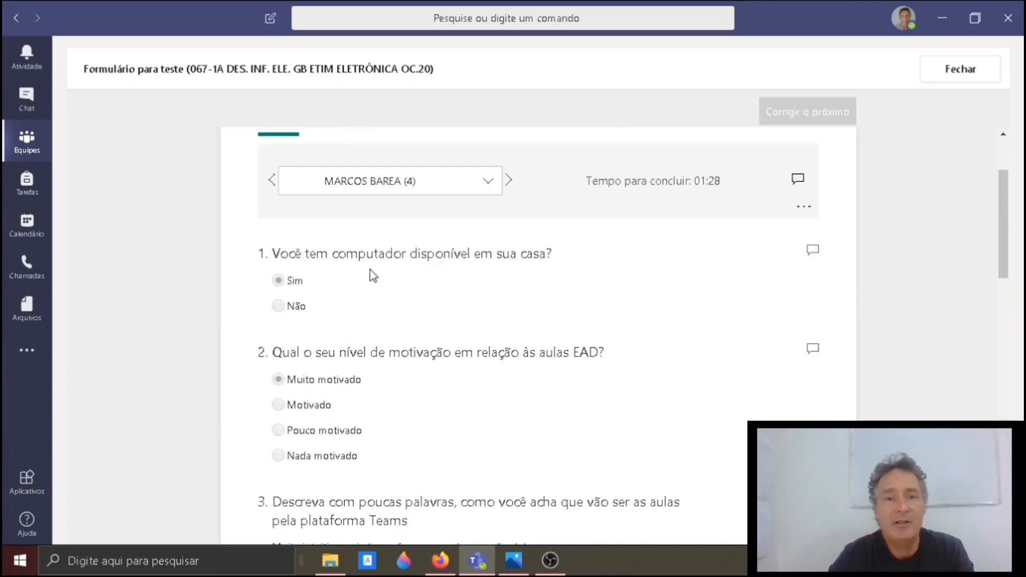
- Show the feedback comment box for question 1, about having a computer available at home
{"action": "scroll", "coordinate": [373, 265], "scroll_direction": "down", "scroll_amount": 1}
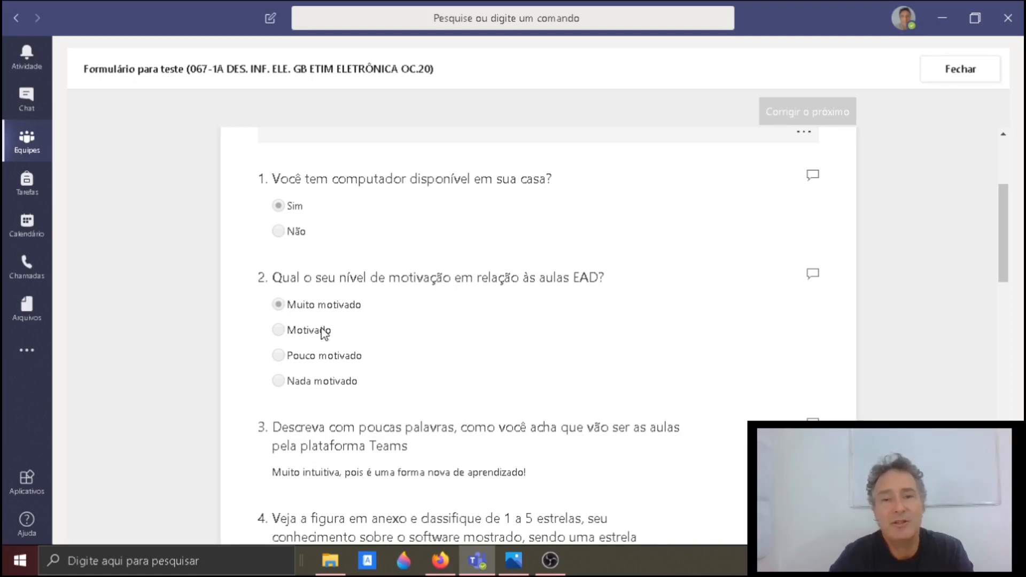
{"action": "left_click", "coordinate": [813, 178]}
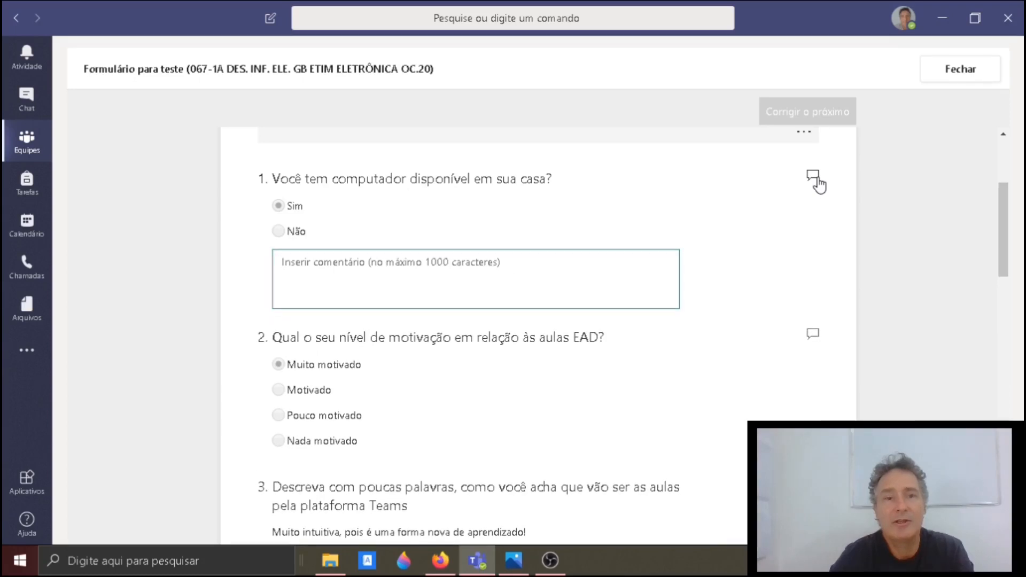
{"action": "left_click", "coordinate": [367, 206]}
- Examine the student's answers to question 2 on motivation and question 3 on classes through the Teams platform
{"action": "scroll", "coordinate": [399, 231], "scroll_direction": "down", "scroll_amount": 3}
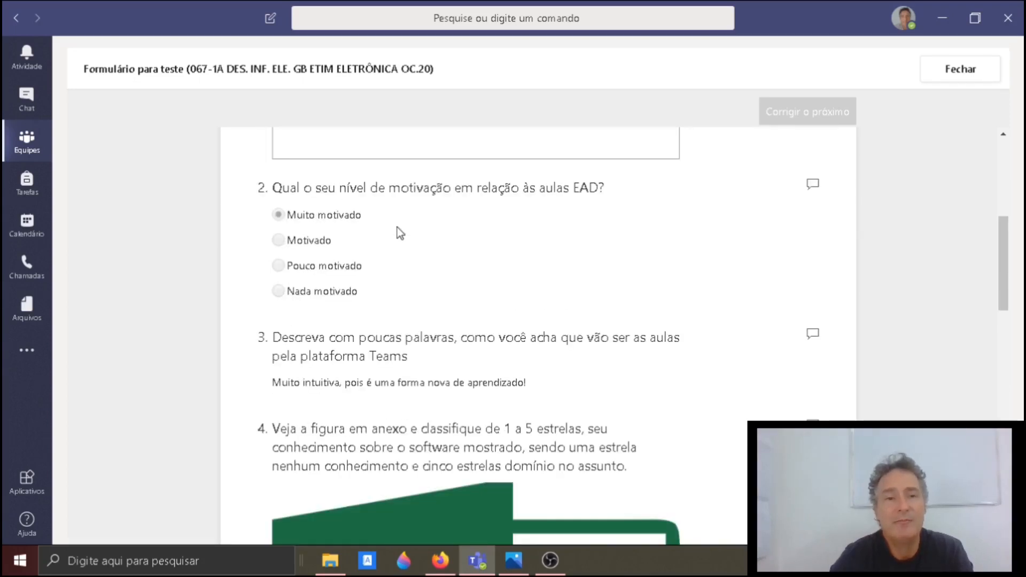
{"action": "scroll", "coordinate": [346, 240], "scroll_direction": "down", "scroll_amount": 3}
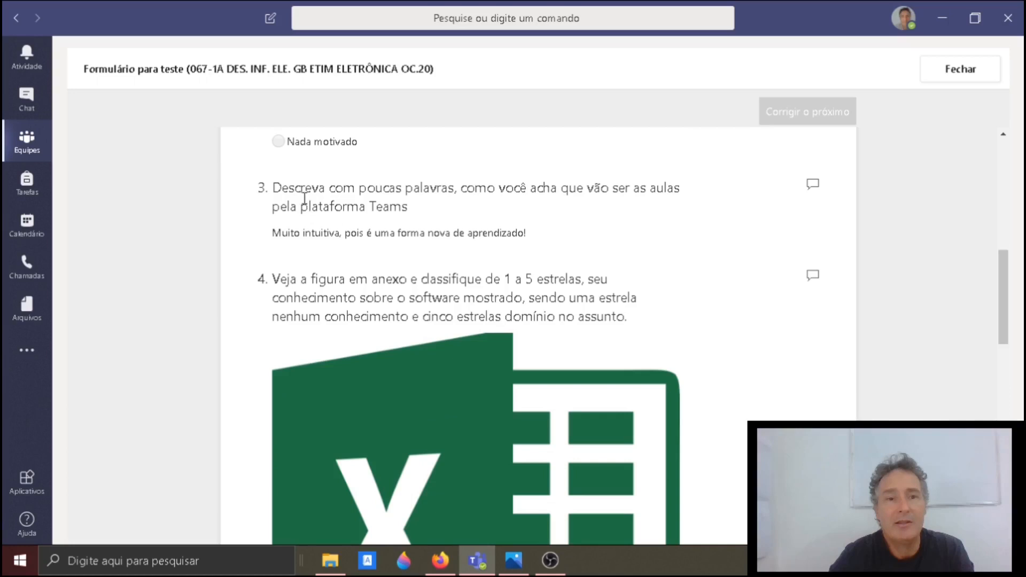
{"action": "left_click_drag", "start_coordinate": [273, 235], "coordinate": [524, 232]}
{"action": "left_click", "coordinate": [540, 236]}
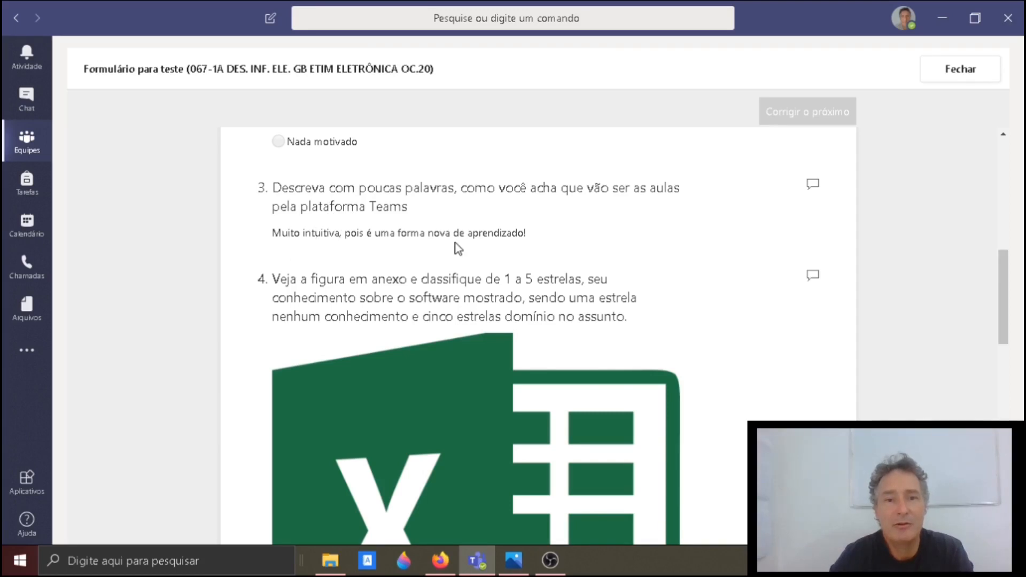
- Examine question 4, its Excel picture and the star rating the student gave to their own knowledge
{"action": "scroll", "coordinate": [497, 236], "scroll_direction": "down", "scroll_amount": 1}
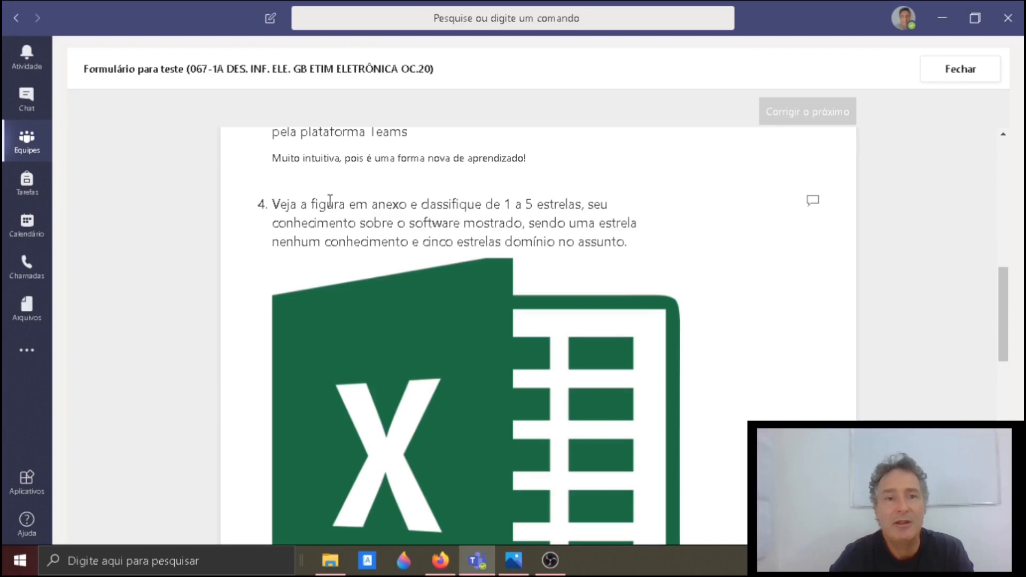
{"action": "scroll", "coordinate": [290, 203], "scroll_direction": "down", "scroll_amount": 1}
{"action": "scroll", "coordinate": [292, 205], "scroll_direction": "up", "scroll_amount": 1}
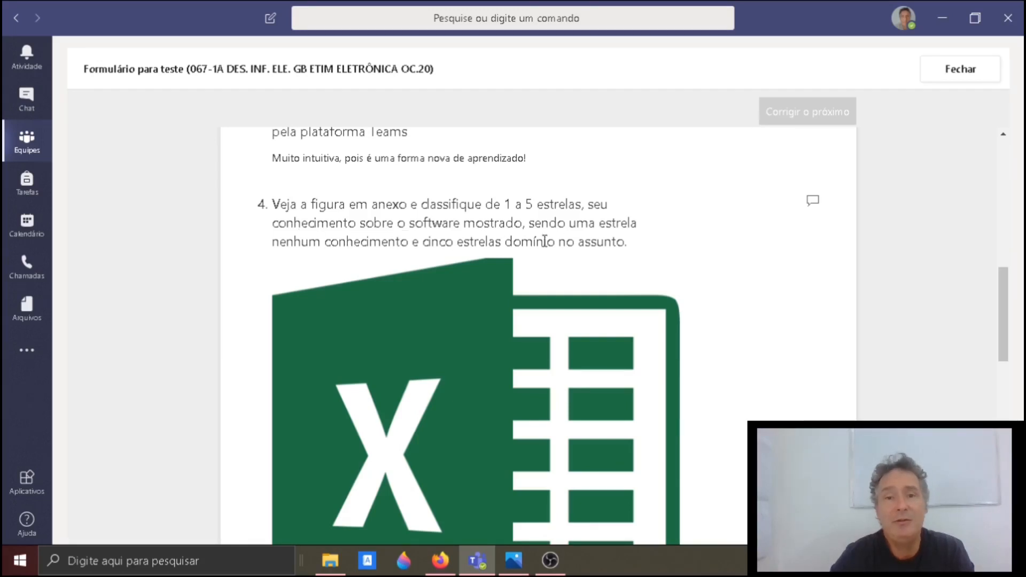
{"action": "scroll", "coordinate": [587, 242], "scroll_direction": "down", "scroll_amount": 5}
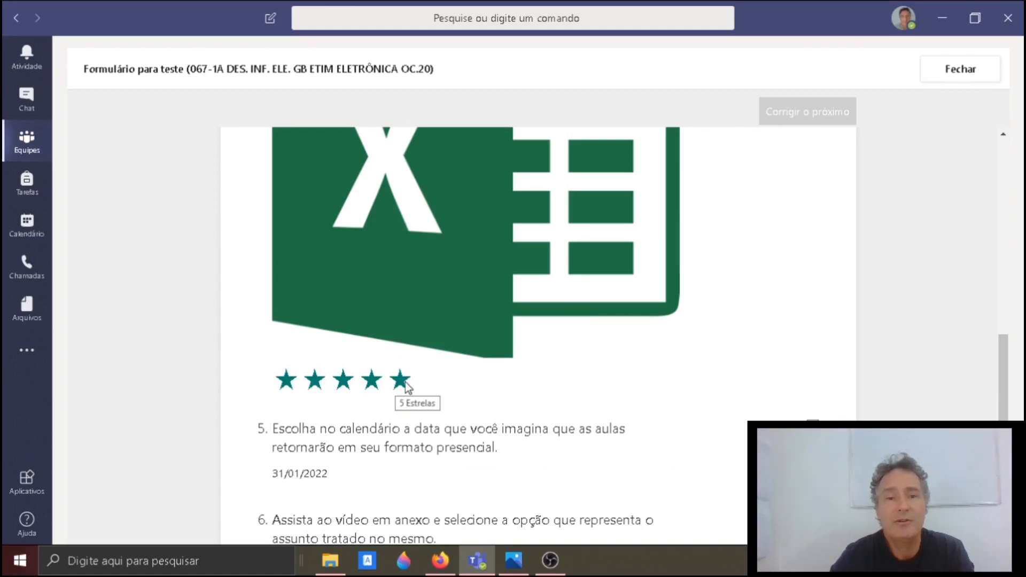
{"action": "scroll", "coordinate": [572, 292], "scroll_direction": "up", "scroll_amount": 5}
{"action": "scroll", "coordinate": [497, 283], "scroll_direction": "down", "scroll_amount": 3}
- Examine the date answered in question 5 and the option chosen for the video in question 6
{"action": "scroll", "coordinate": [496, 277], "scroll_direction": "down", "scroll_amount": 5}
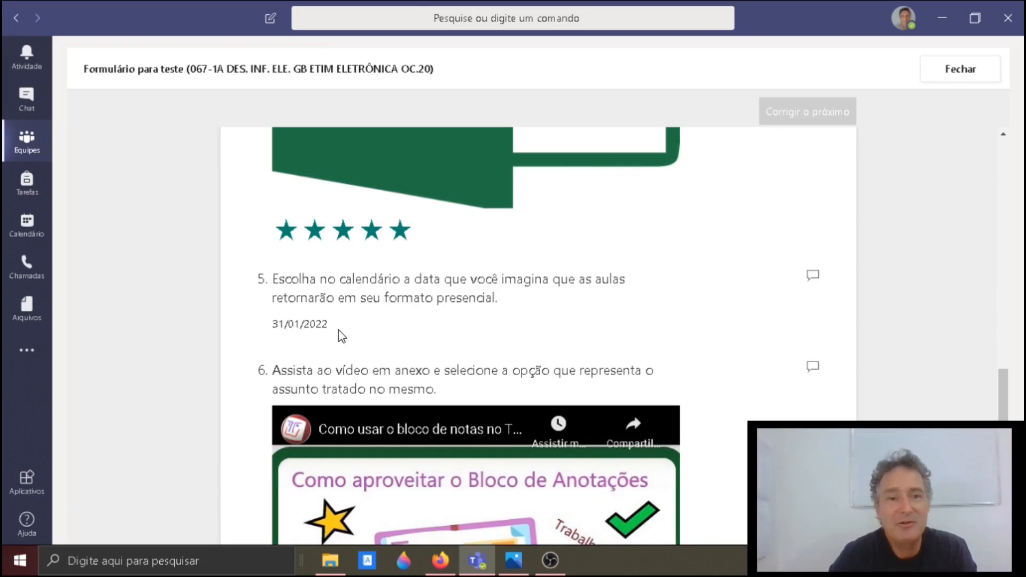
{"action": "scroll", "coordinate": [366, 319], "scroll_direction": "down", "scroll_amount": 3}
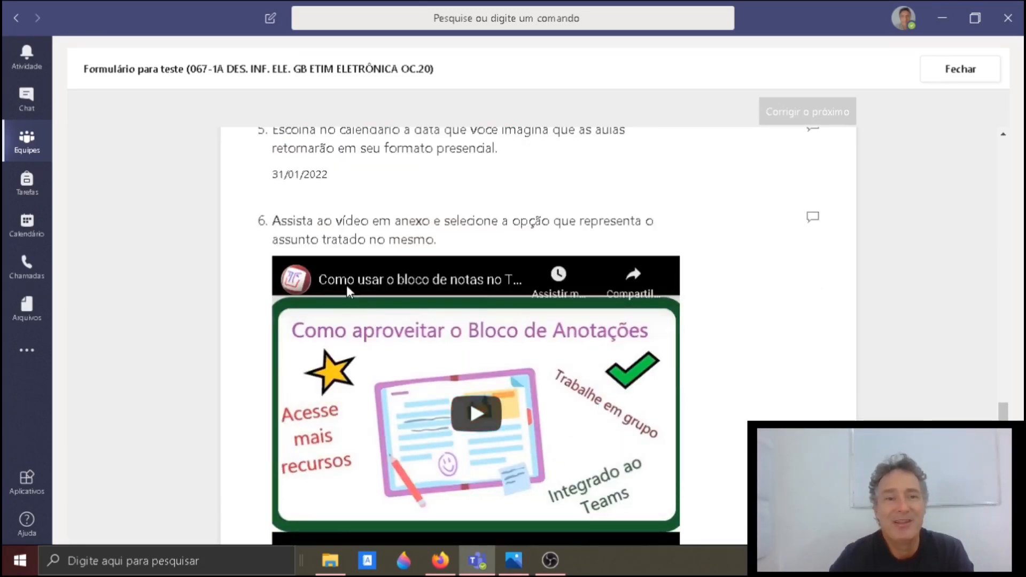
{"action": "scroll", "coordinate": [307, 235], "scroll_direction": "down", "scroll_amount": 2}
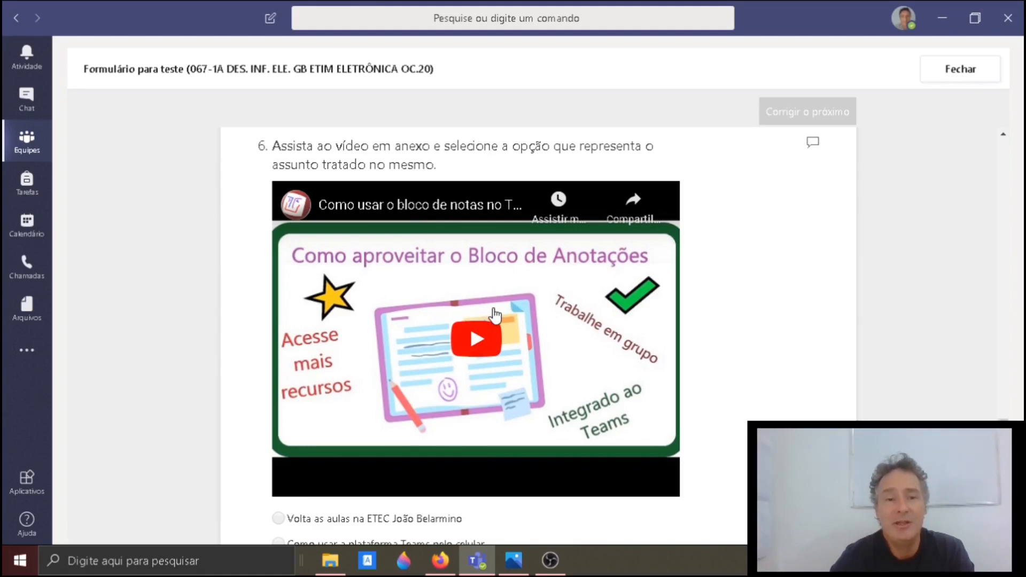
{"action": "scroll", "coordinate": [412, 257], "scroll_direction": "down", "scroll_amount": 2}
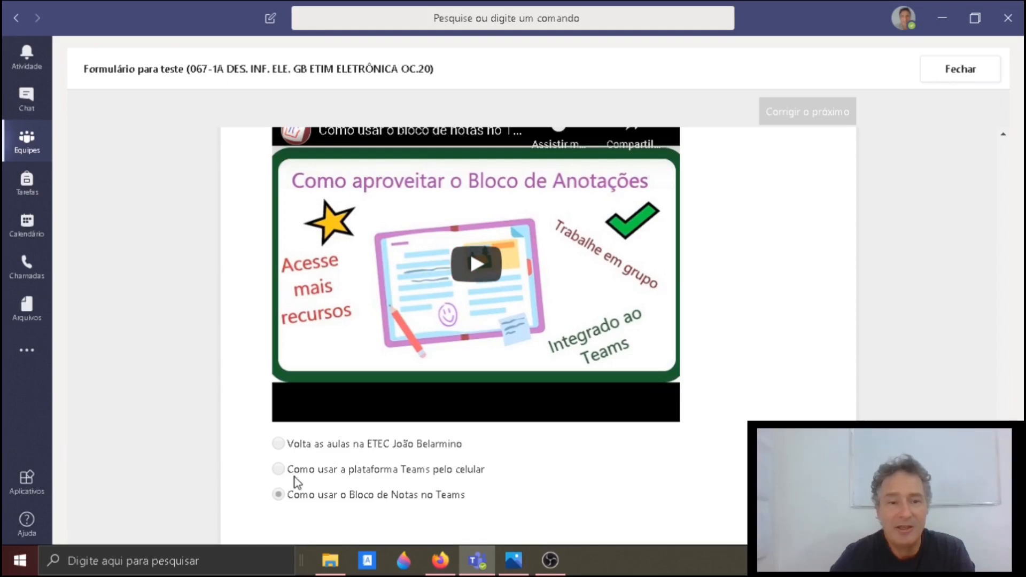
{"action": "left_click", "coordinate": [279, 500]}
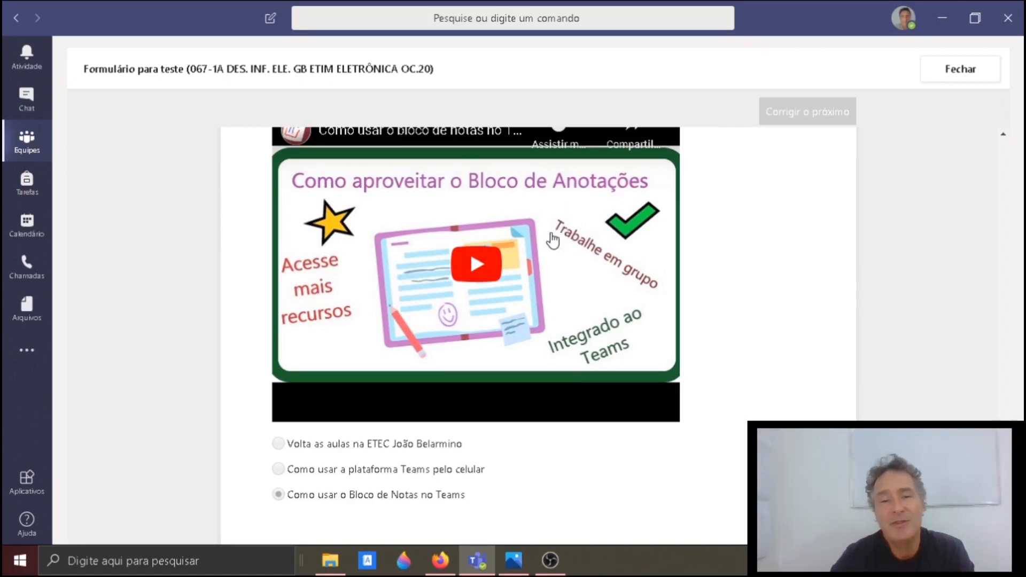
{"action": "scroll", "coordinate": [542, 243], "scroll_direction": "down", "scroll_amount": 1}
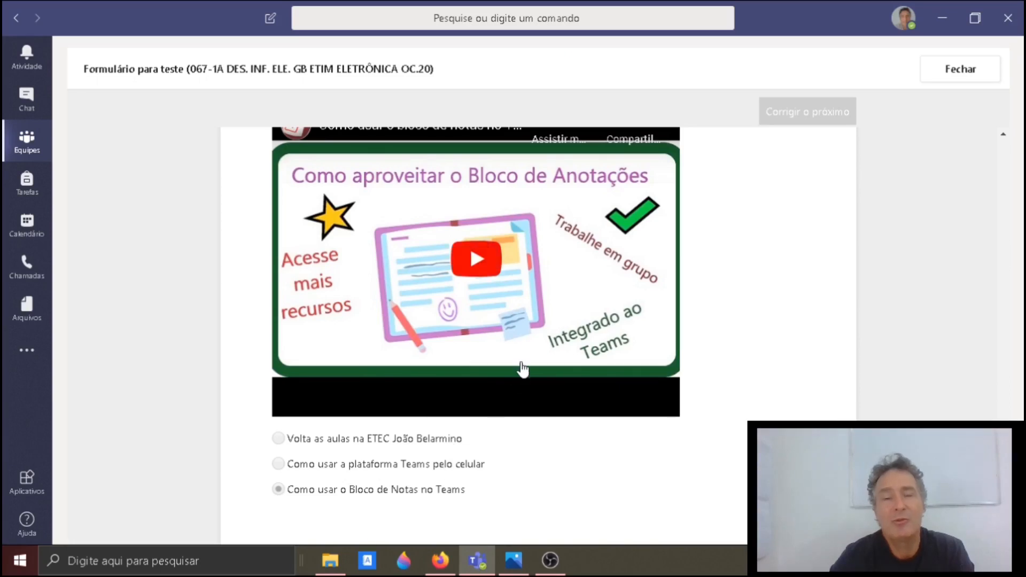
- Close the student's form response and return to the class assignment list
{"action": "scroll", "coordinate": [523, 358], "scroll_direction": "up", "scroll_amount": 7}
{"action": "scroll", "coordinate": [524, 351], "scroll_direction": "up", "scroll_amount": 10}
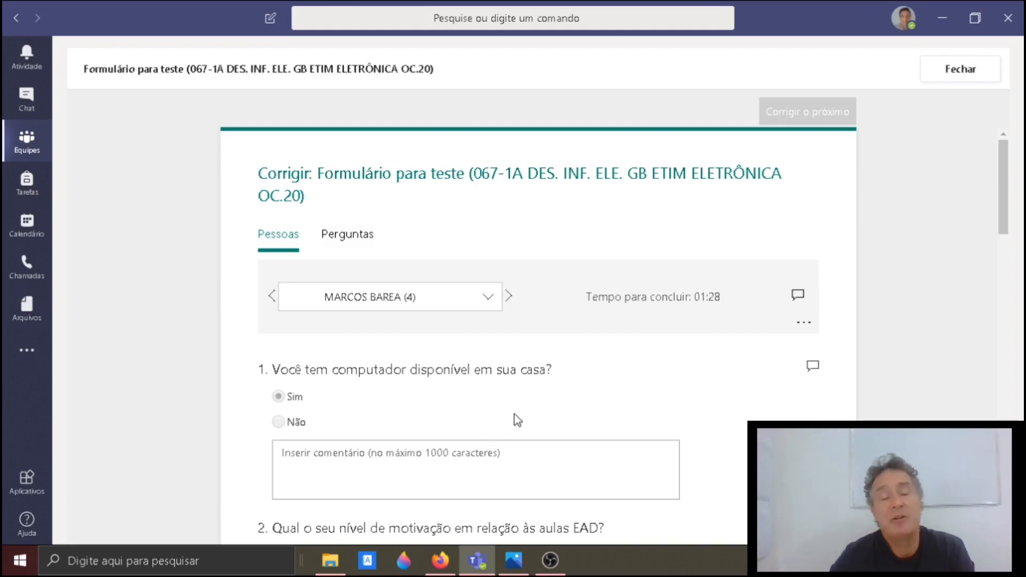
{"action": "scroll", "coordinate": [531, 402], "scroll_direction": "down", "scroll_amount": 1}
{"action": "left_click", "coordinate": [458, 391]}
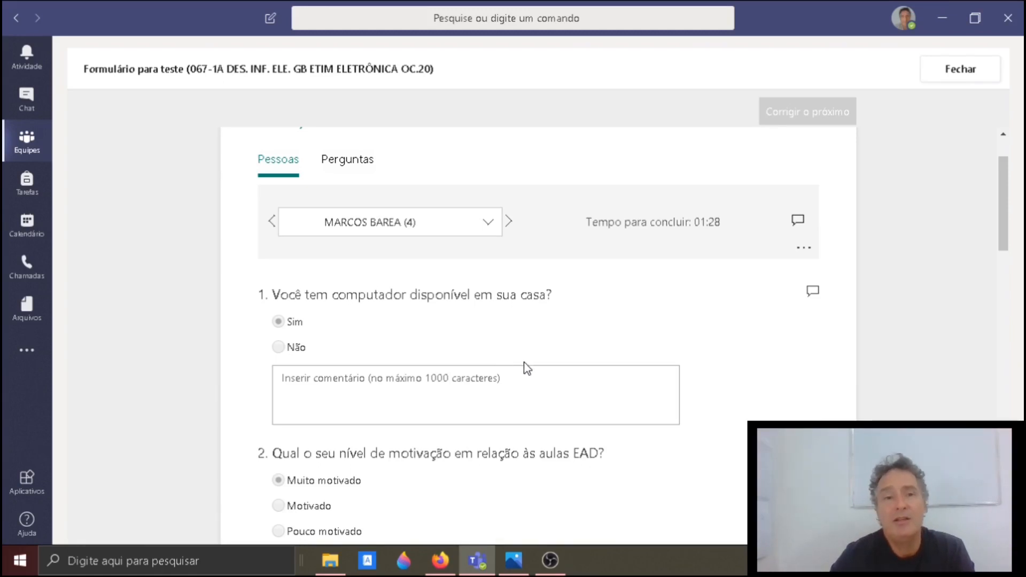
{"action": "scroll", "coordinate": [573, 376], "scroll_direction": "up", "scroll_amount": 1}
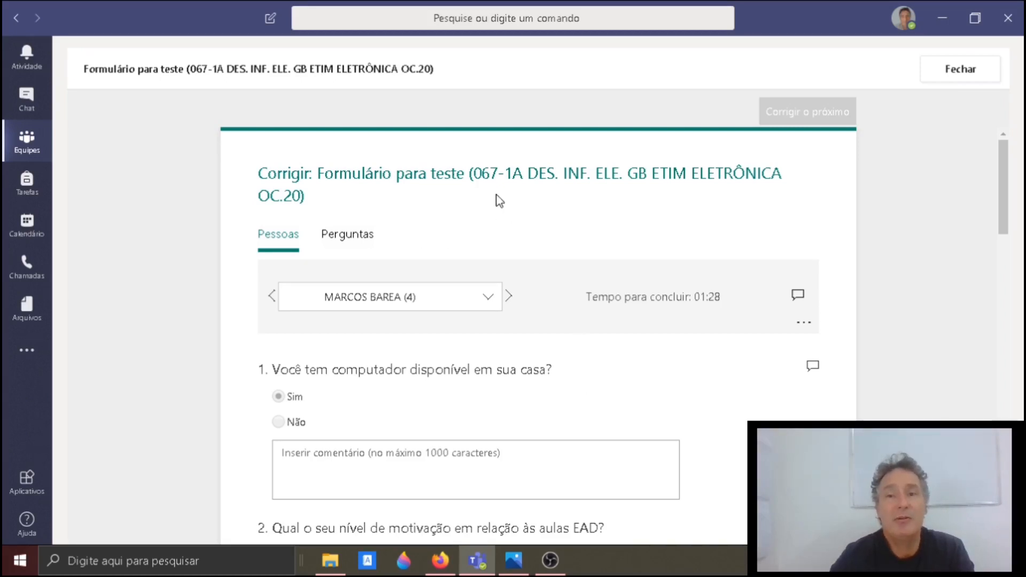
{"action": "left_click", "coordinate": [935, 73]}
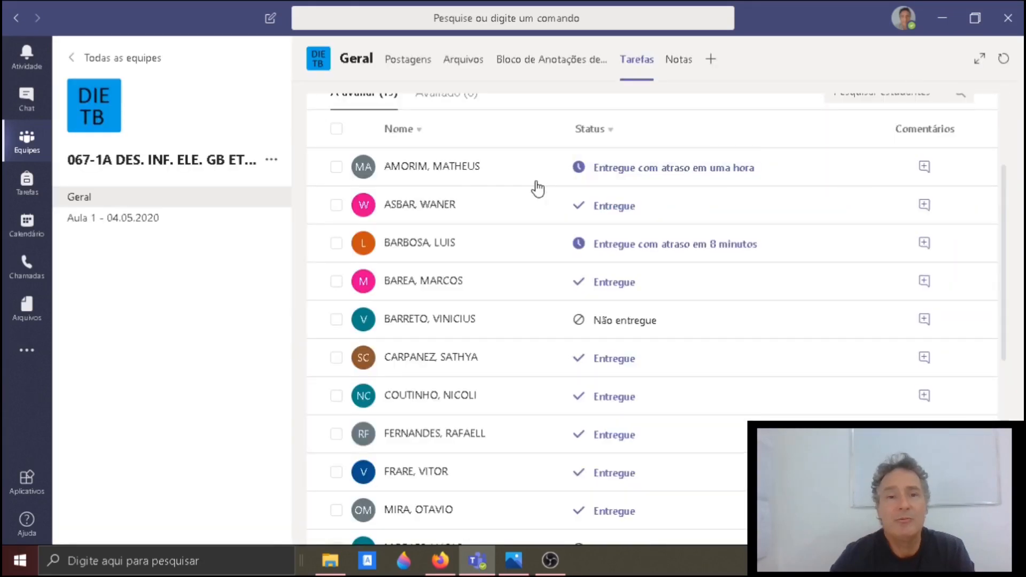
{"action": "scroll", "coordinate": [427, 177], "scroll_direction": "up", "scroll_amount": 2}
{"action": "left_click", "coordinate": [371, 137]}
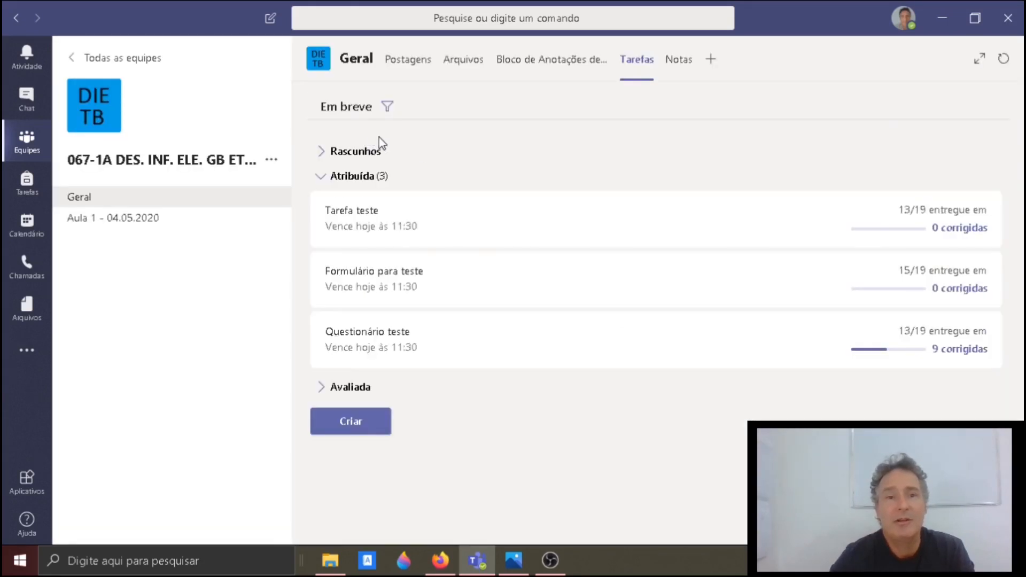
- Open the sixth listed student's delivered work in the "Tarefa teste" assignment after looking over the delivery statuses
{"action": "left_click", "coordinate": [373, 222]}
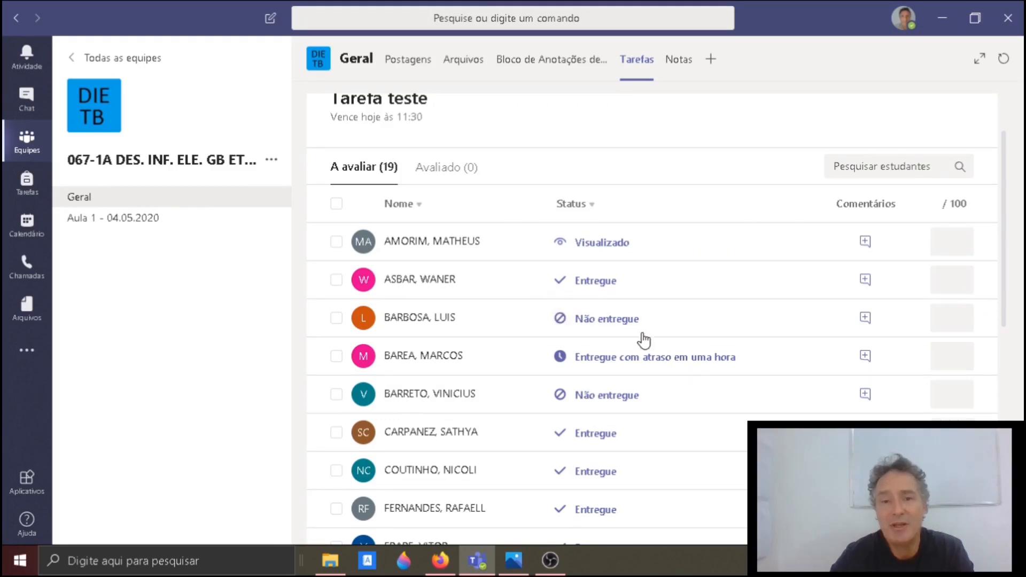
{"action": "scroll", "coordinate": [584, 386], "scroll_direction": "down", "scroll_amount": 2}
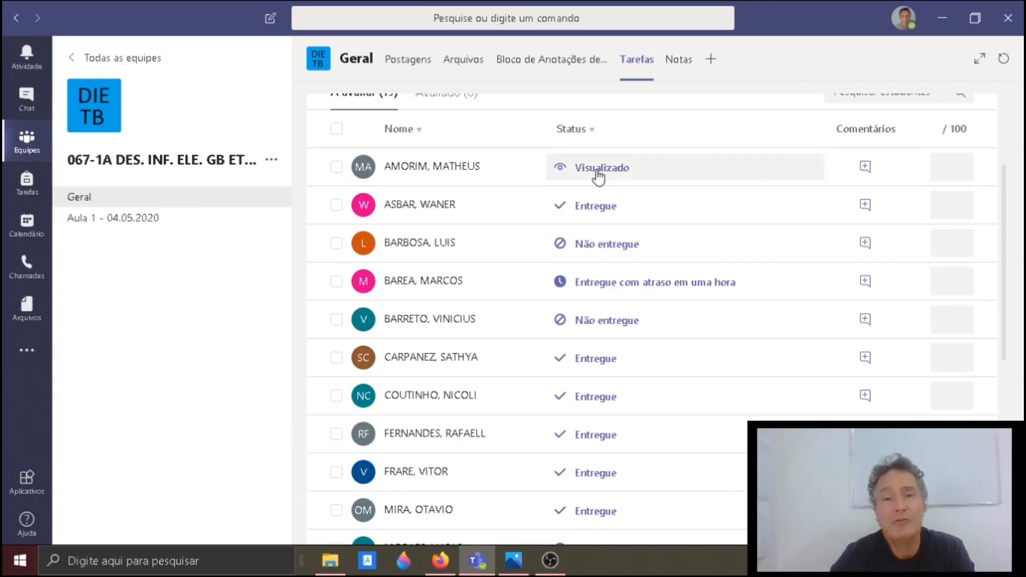
{"action": "scroll", "coordinate": [524, 251], "scroll_direction": "up", "scroll_amount": 3}
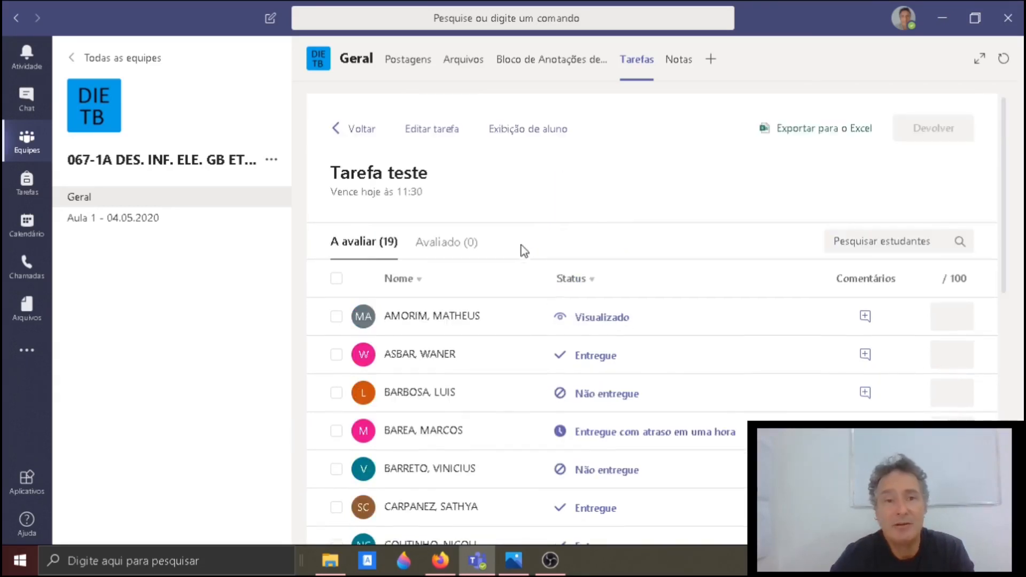
{"action": "scroll", "coordinate": [508, 272], "scroll_direction": "down", "scroll_amount": 4}
{"action": "scroll", "coordinate": [455, 202], "scroll_direction": "up", "scroll_amount": 3}
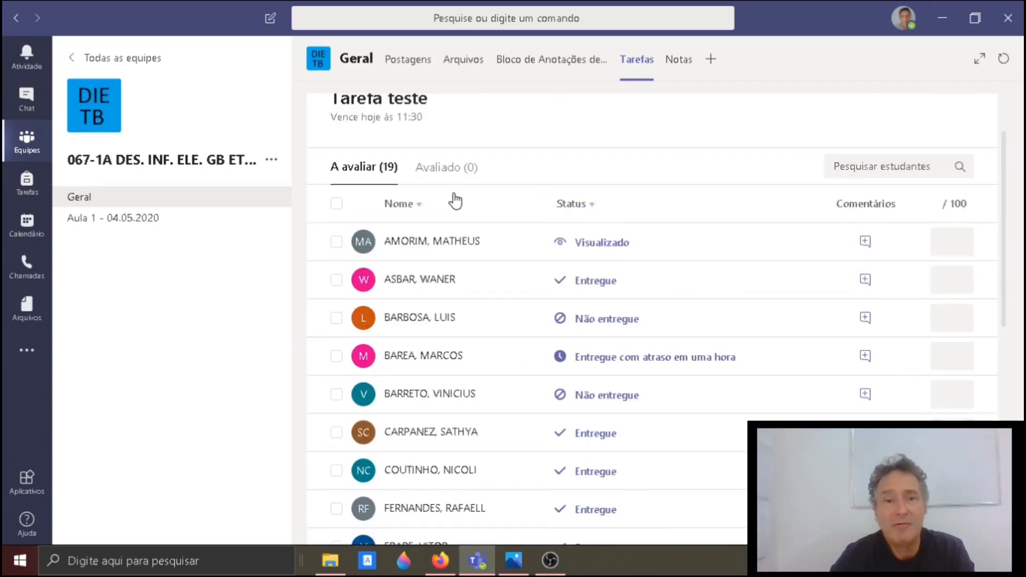
{"action": "scroll", "coordinate": [556, 262], "scroll_direction": "down", "scroll_amount": 3}
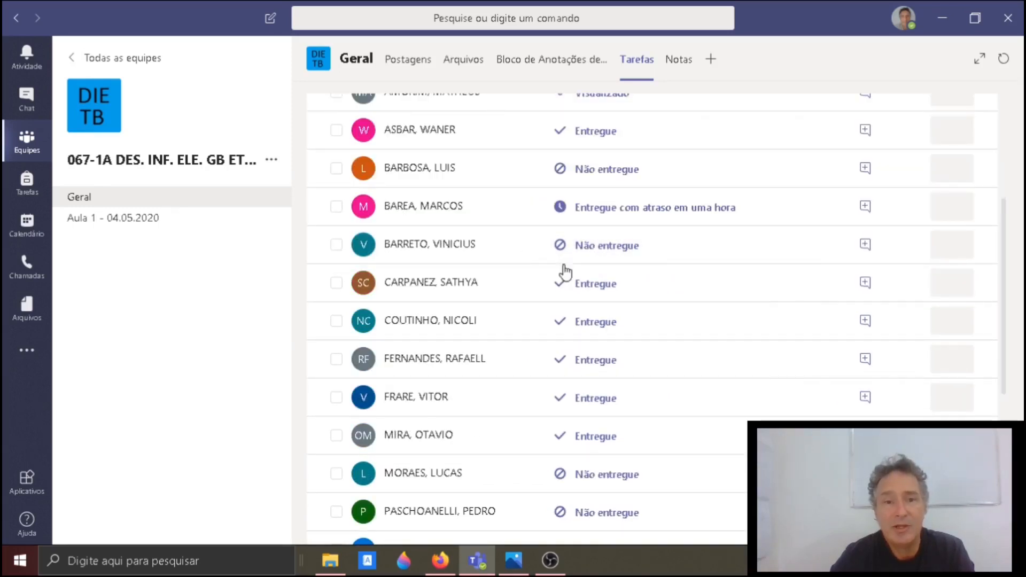
{"action": "left_click", "coordinate": [591, 289]}
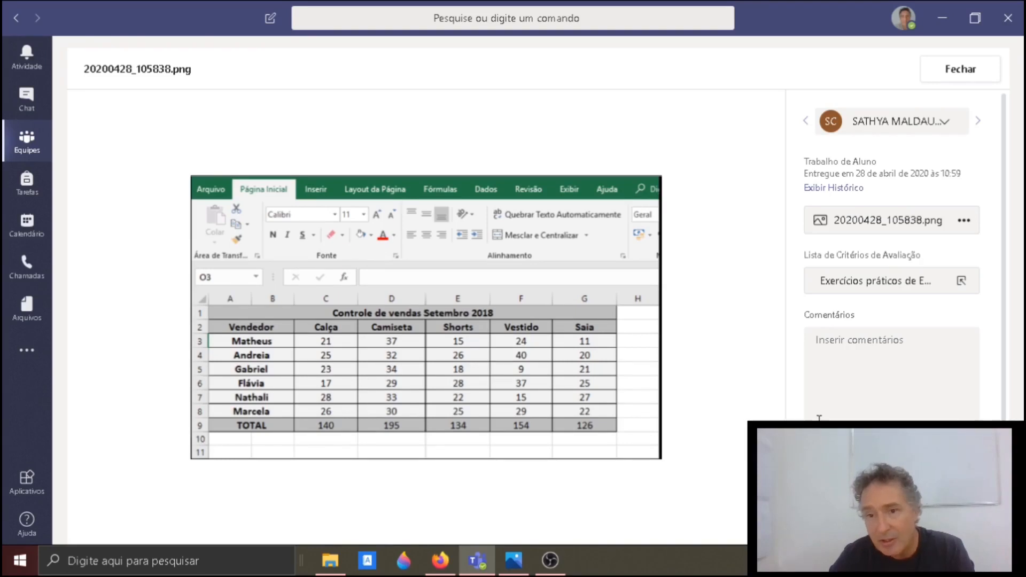
- Write the feedback comment "Muito bem, atendeu ao que foi pedido no prazo determinado." followed by a blank line and "Conceito MB"
{"action": "left_click", "coordinate": [833, 352]}
{"action": "type", "text": "Muito bem, atendeu"}
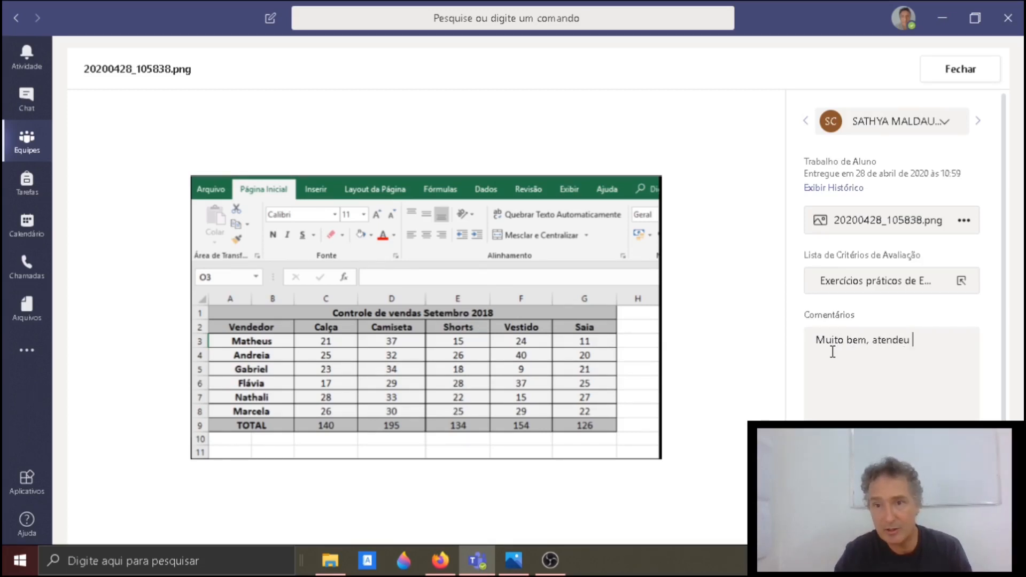
{"action": "type", "text": "ao que foi pedido no prazo determinado."}
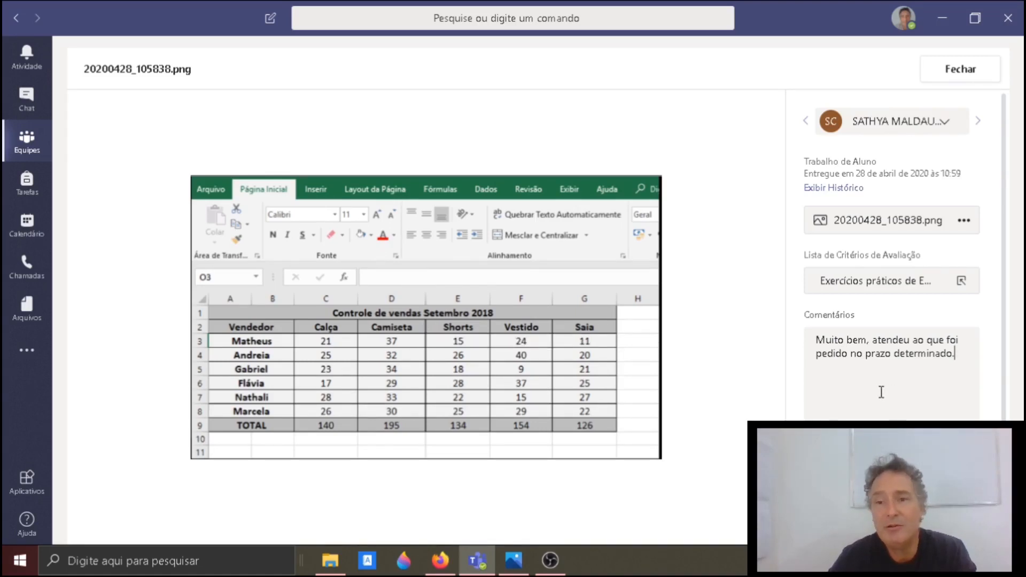
{"action": "scroll", "coordinate": [968, 334], "scroll_direction": "down", "scroll_amount": 1}
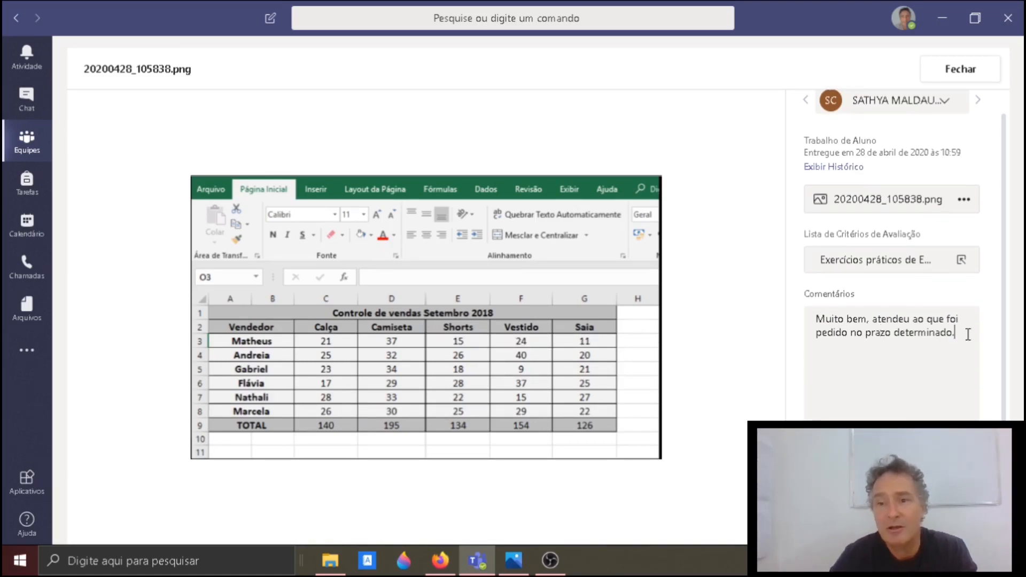
{"action": "key", "text": "Return"}
{"action": "type", "text": "CON"}
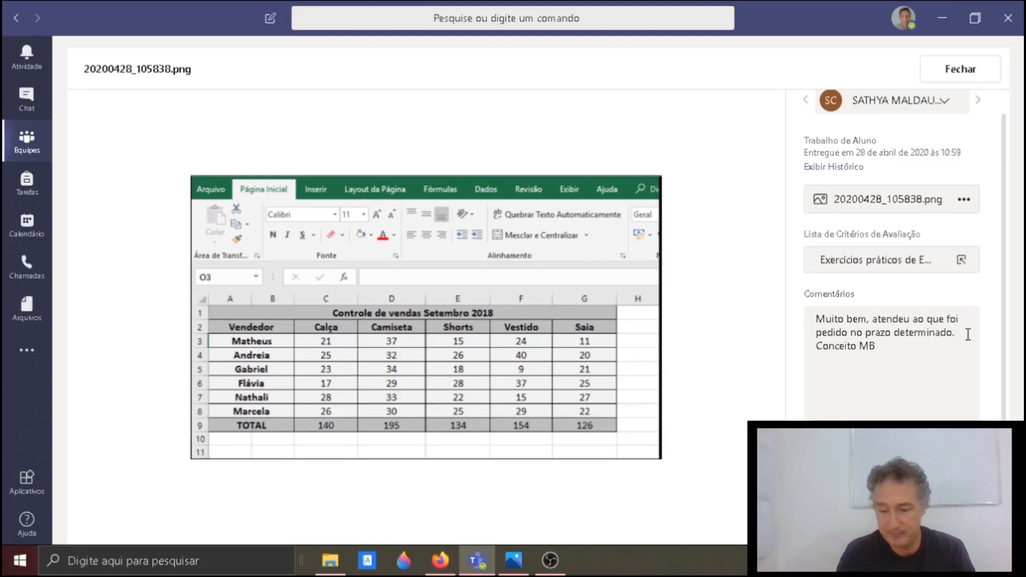
{"action": "key", "text": "Return"}
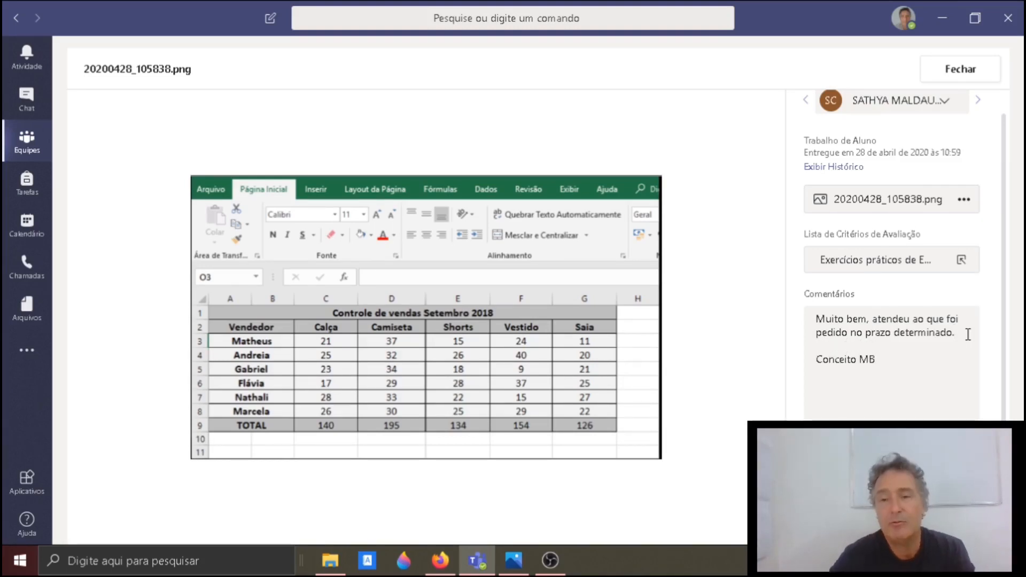
{"action": "left_click_drag", "start_coordinate": [886, 361], "coordinate": [809, 355]}
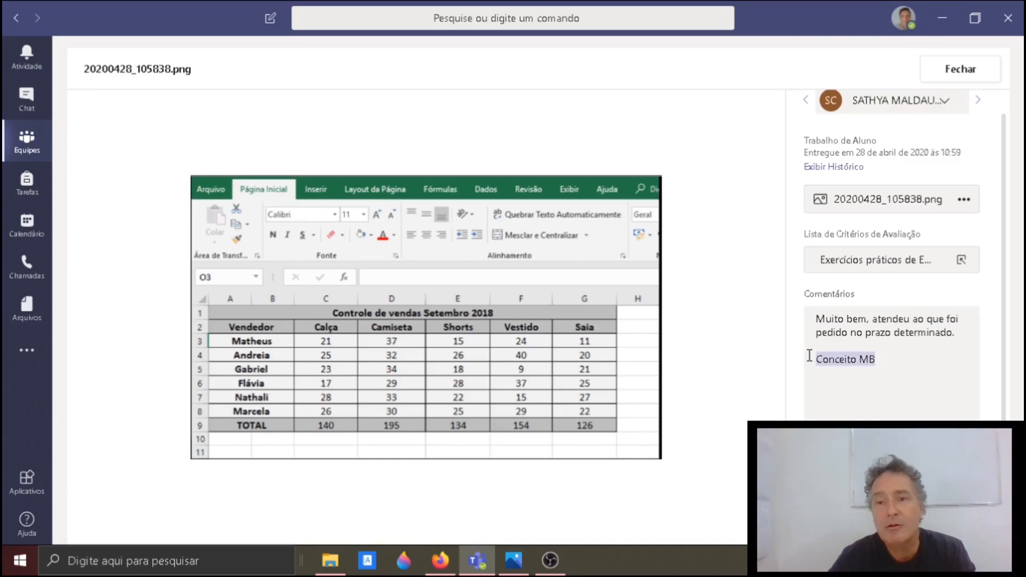
{"action": "left_click", "coordinate": [882, 368]}
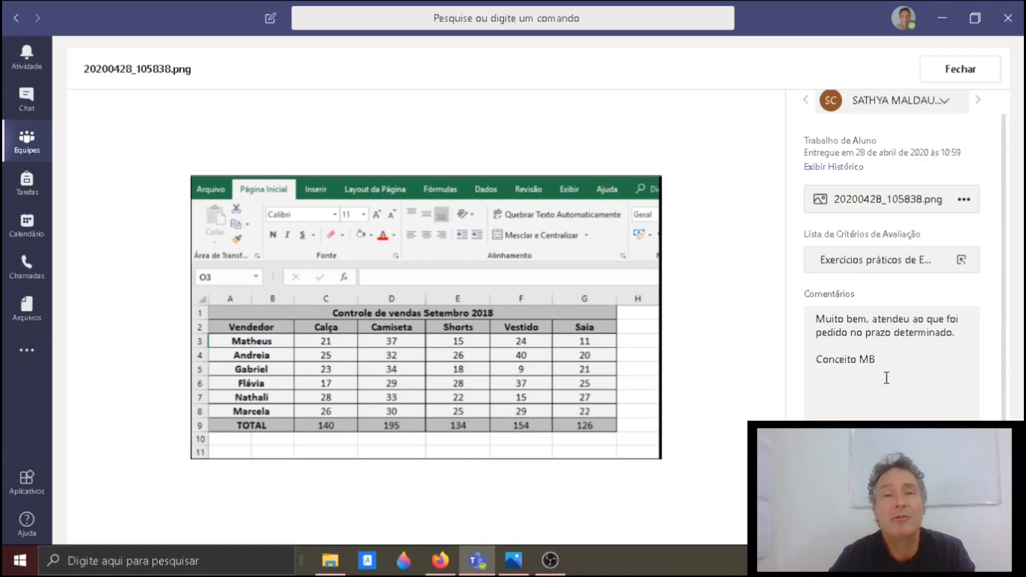
- Grade the student's work with 100 points, return it to the student and close it
{"action": "scroll", "coordinate": [893, 342], "scroll_direction": "up", "scroll_amount": 1}
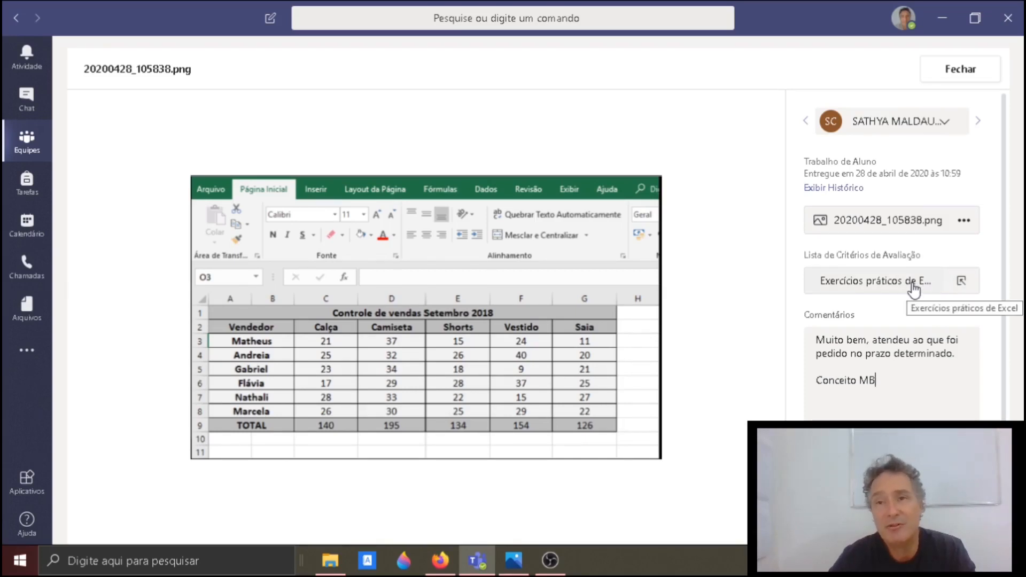
{"action": "scroll", "coordinate": [917, 300], "scroll_direction": "down", "scroll_amount": 1}
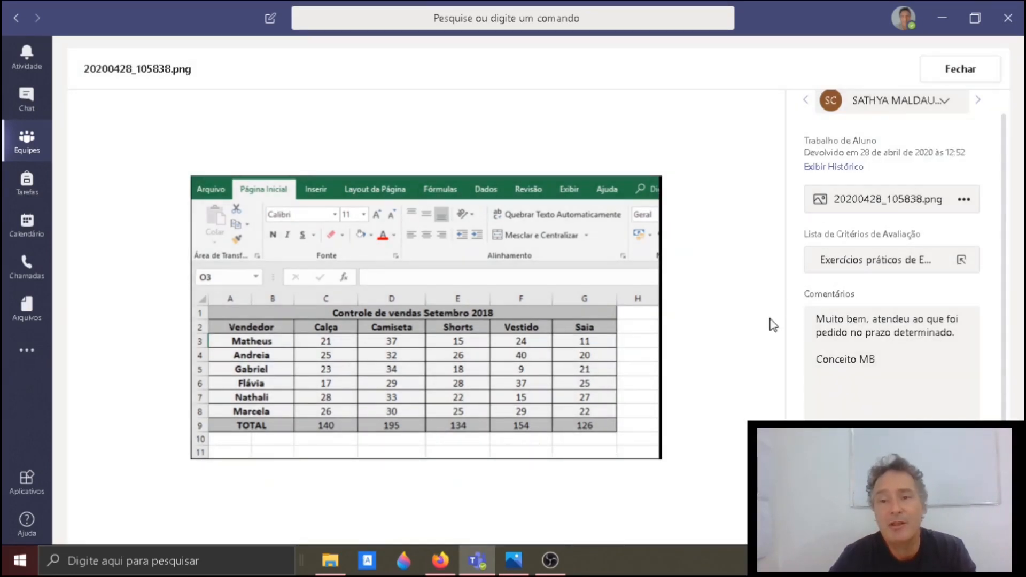
{"action": "left_click", "coordinate": [958, 72]}
- Check the graded and ungraded student lists of "Tarefa teste", and go back to the class assignment list
{"action": "scroll", "coordinate": [673, 267], "scroll_direction": "up", "scroll_amount": 3}
{"action": "left_click", "coordinate": [443, 168]}
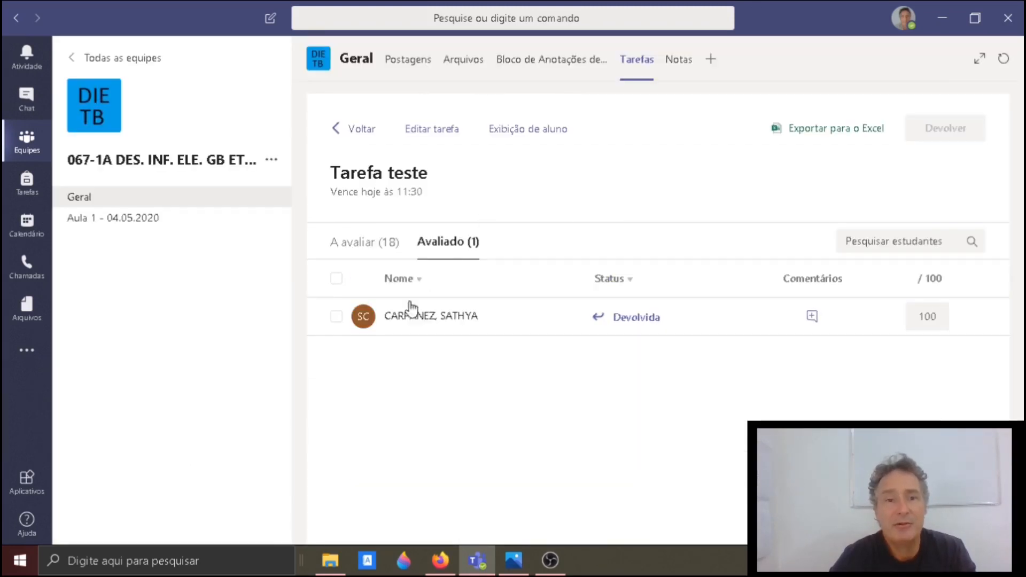
{"action": "left_click", "coordinate": [363, 243]}
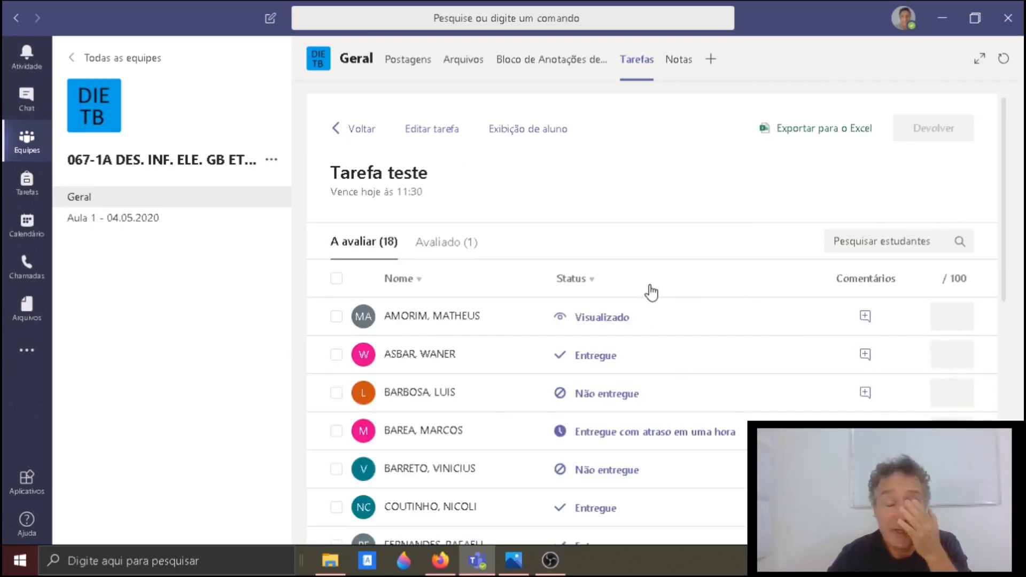
{"action": "left_click", "coordinate": [365, 130]}
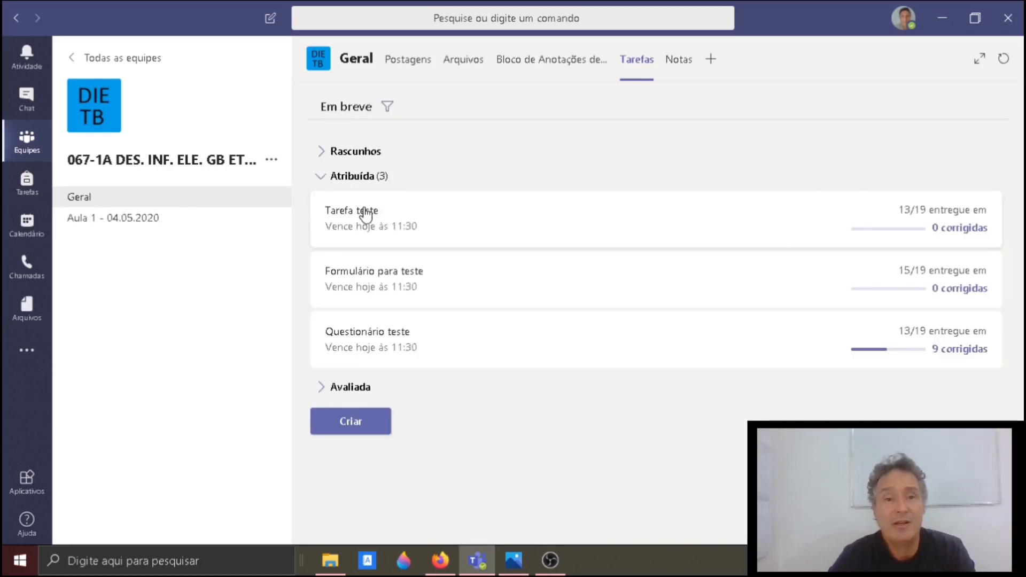
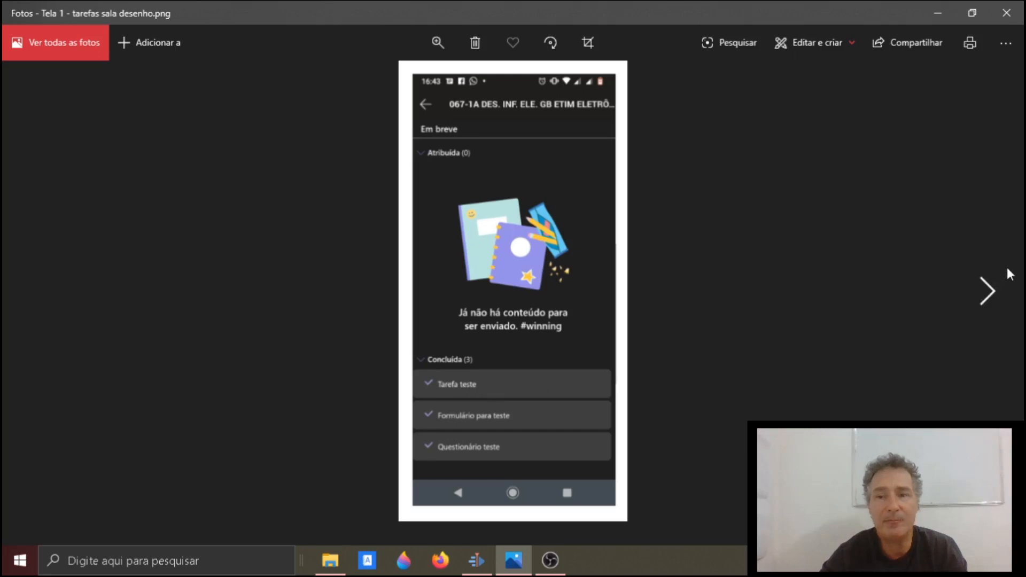
- Show the "Tela 2 - tarefa teste" phone screenshot and examine its instructions, attached work, points and evaluation criteria
{"action": "left_click", "coordinate": [988, 291]}
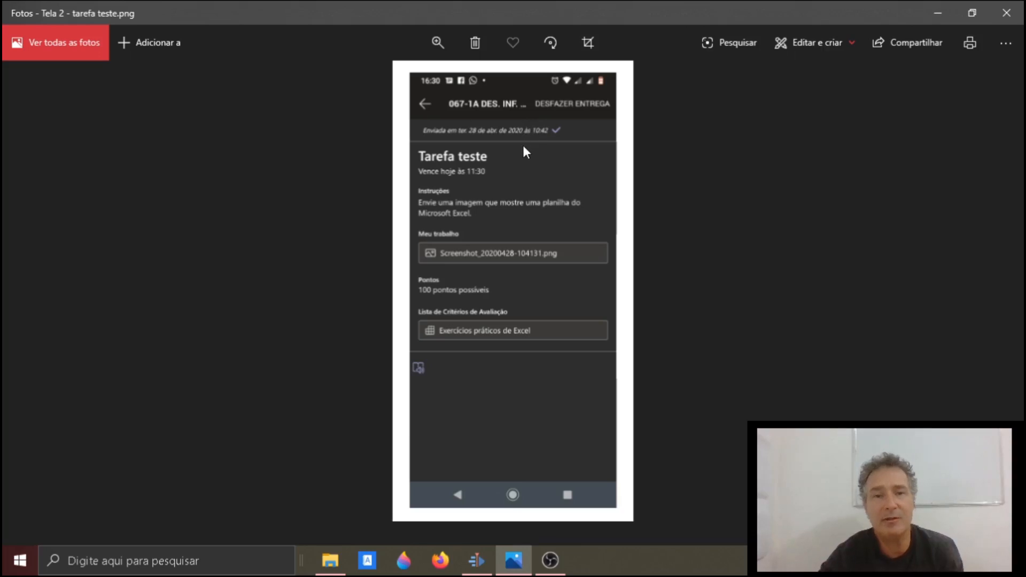
{"action": "scroll", "coordinate": [522, 143], "scroll_direction": "up", "scroll_amount": 1}
{"action": "scroll", "coordinate": [521, 142], "scroll_direction": "up", "scroll_amount": 3}
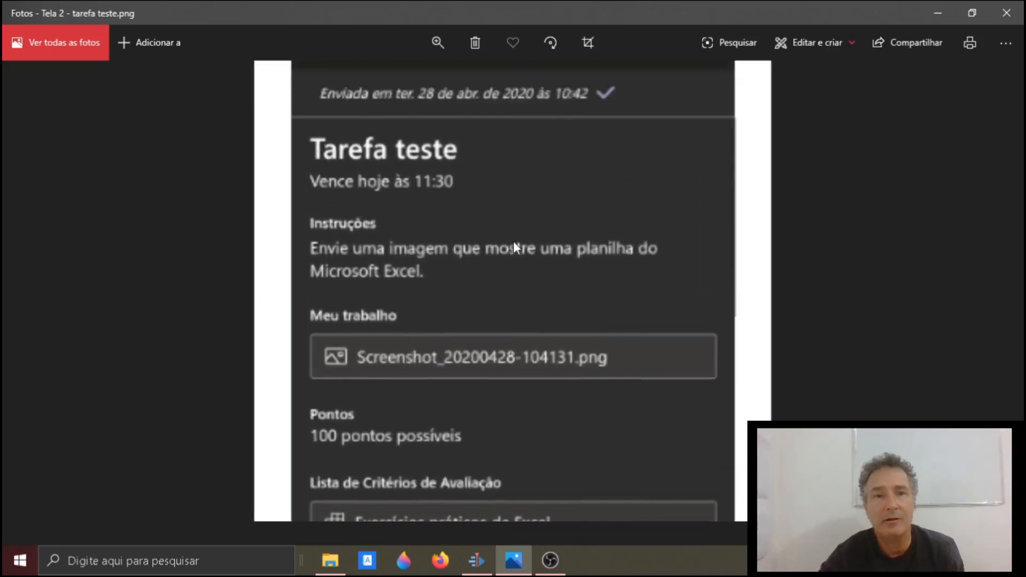
{"action": "scroll", "coordinate": [509, 262], "scroll_direction": "up", "scroll_amount": 1}
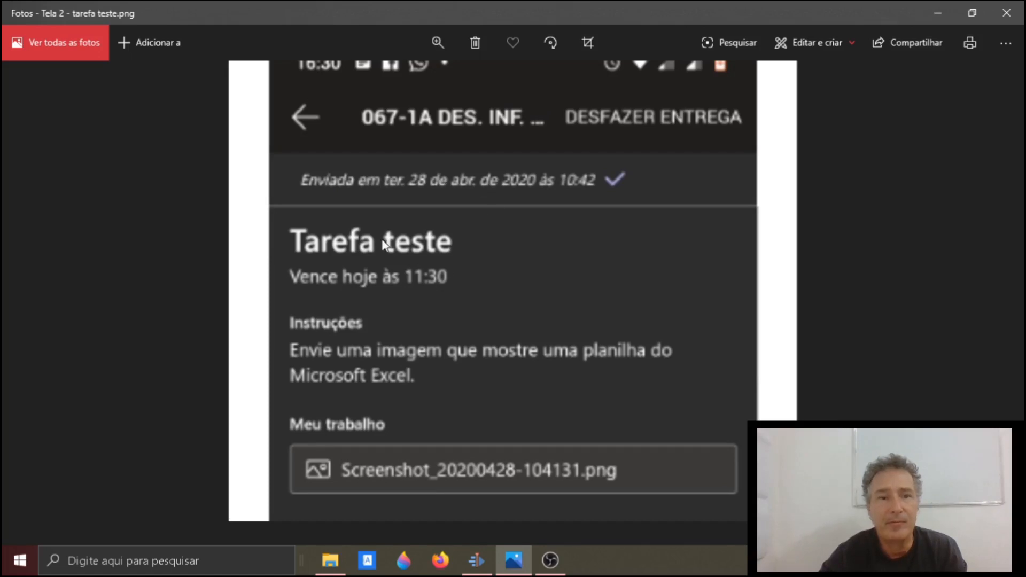
{"action": "left_click_drag", "start_coordinate": [414, 275], "coordinate": [335, 129]}
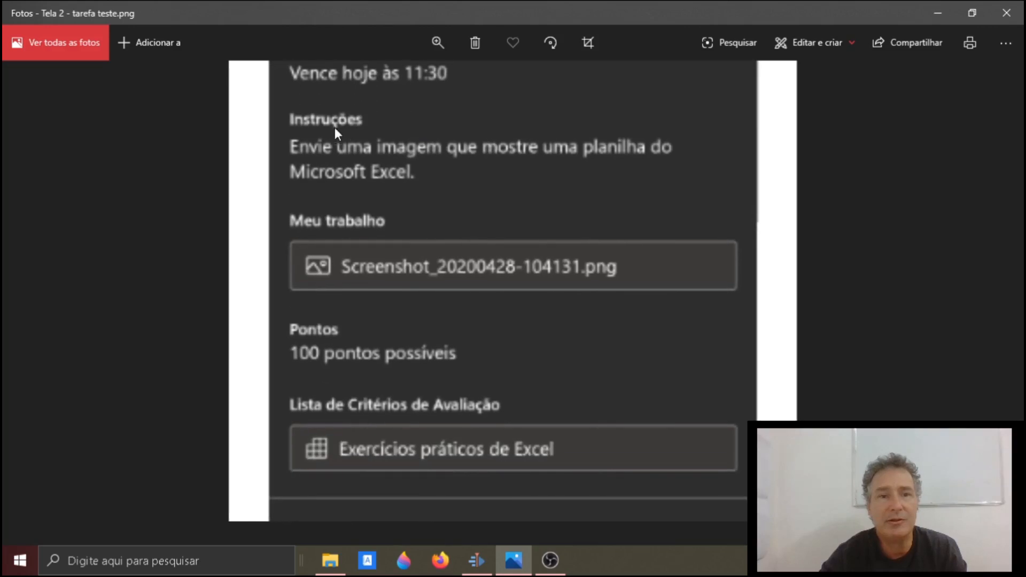
{"action": "left_click_drag", "start_coordinate": [459, 199], "coordinate": [321, 158]}
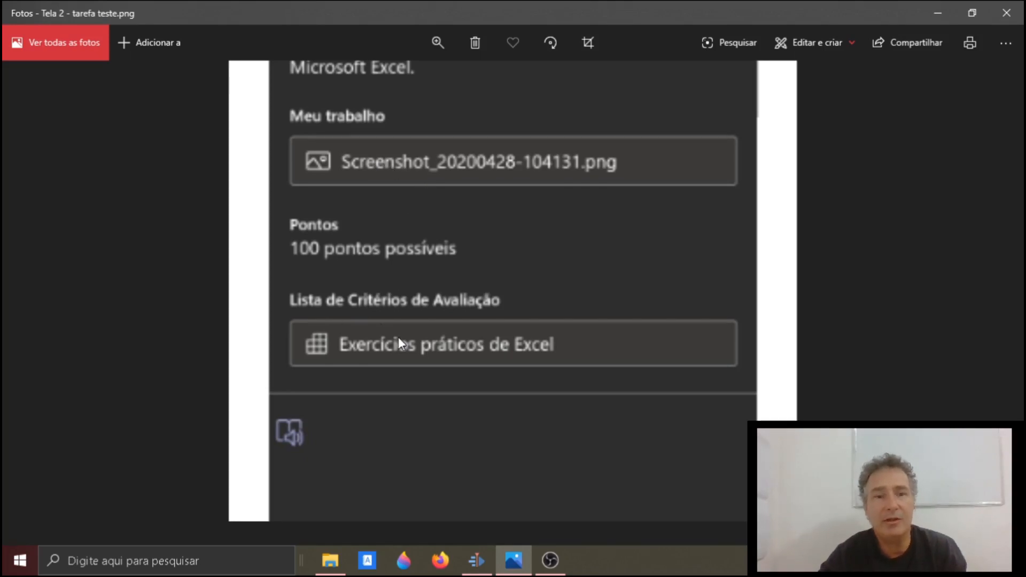
{"action": "scroll", "coordinate": [399, 333], "scroll_direction": "down", "scroll_amount": 1}
{"action": "scroll", "coordinate": [399, 333], "scroll_direction": "down", "scroll_amount": 3}
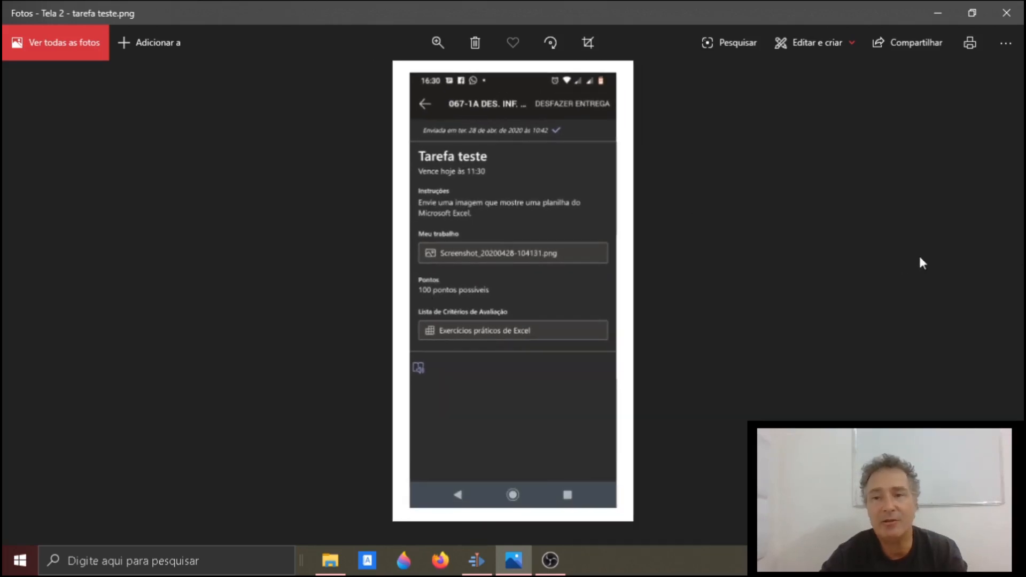
- Page back to the "Tela 1 - tarefas sala desenho" screenshot for another look and return to the "Tela 2" picture
{"action": "left_click", "coordinate": [988, 292]}
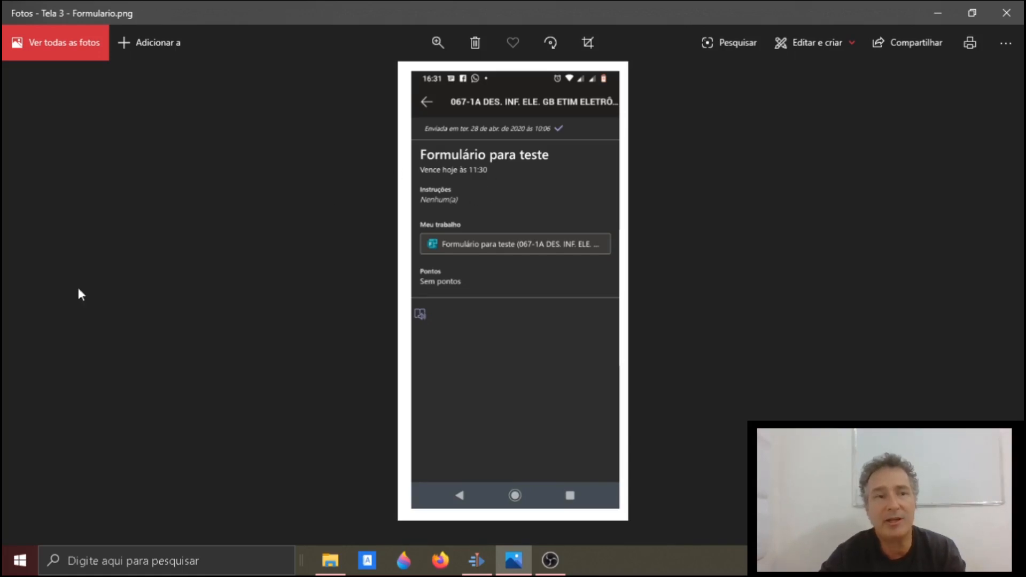
{"action": "left_click", "coordinate": [37, 289]}
{"action": "left_click", "coordinate": [37, 288]}
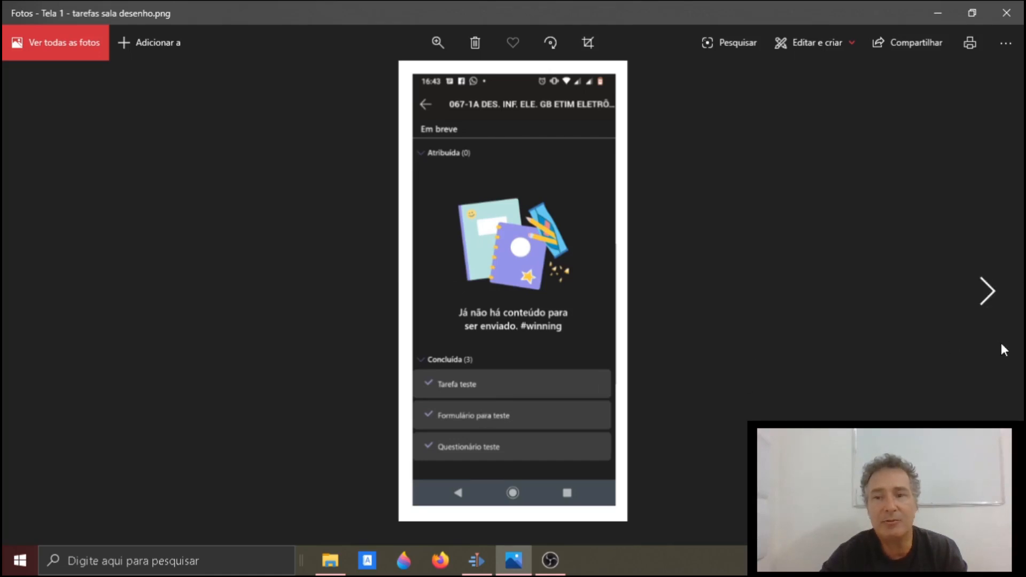
{"action": "left_click", "coordinate": [989, 294]}
{"action": "left_click", "coordinate": [990, 294]}
{"action": "key", "text": "Left"}
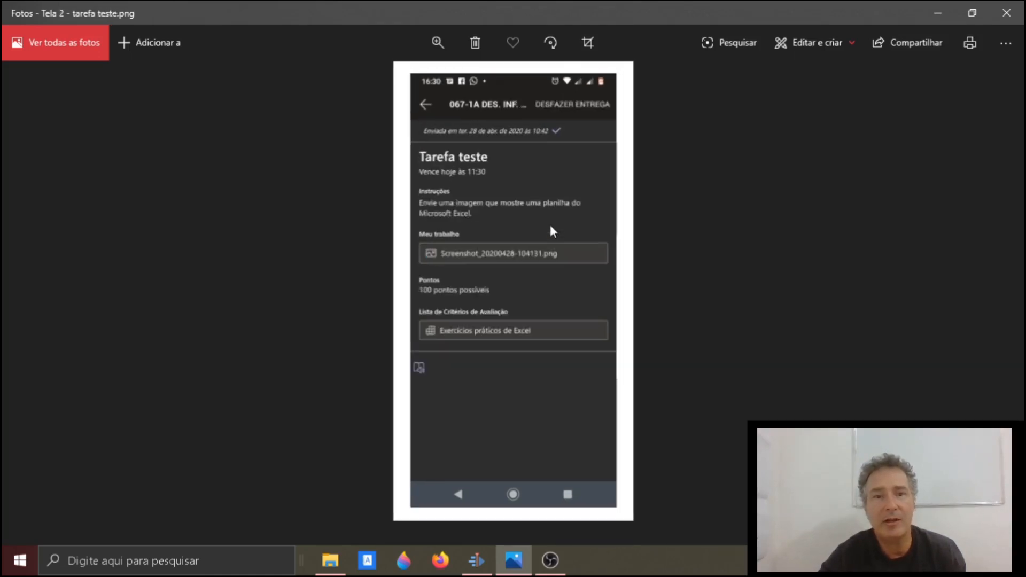
- Show the "Tela 3 - Formulario" screenshot and examine its due time, instructions, attached form and points entry
{"action": "key", "text": "Right"}
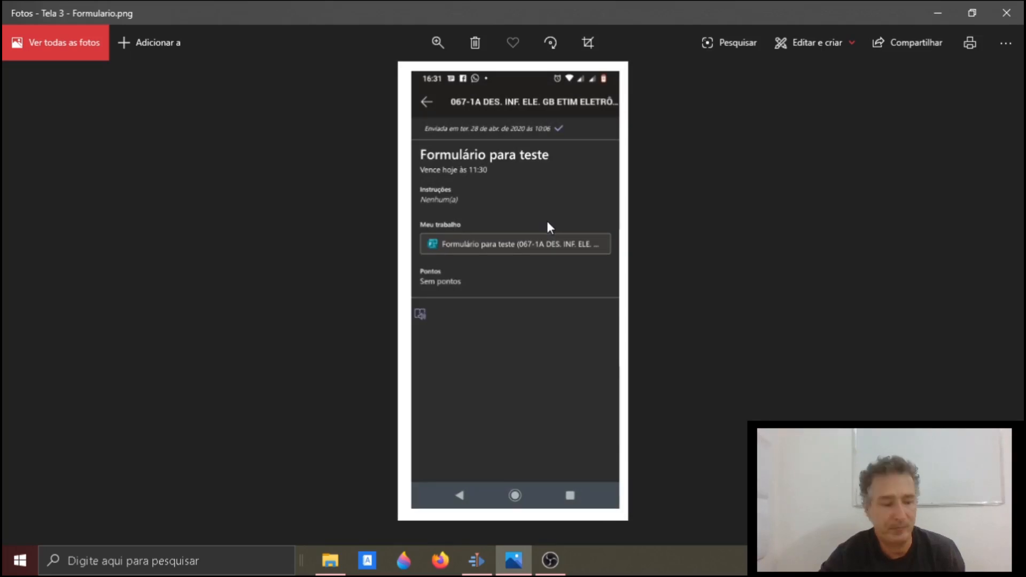
{"action": "scroll", "coordinate": [546, 220], "scroll_direction": "up", "scroll_amount": 3}
{"action": "left_click_drag", "start_coordinate": [541, 219], "coordinate": [532, 376]}
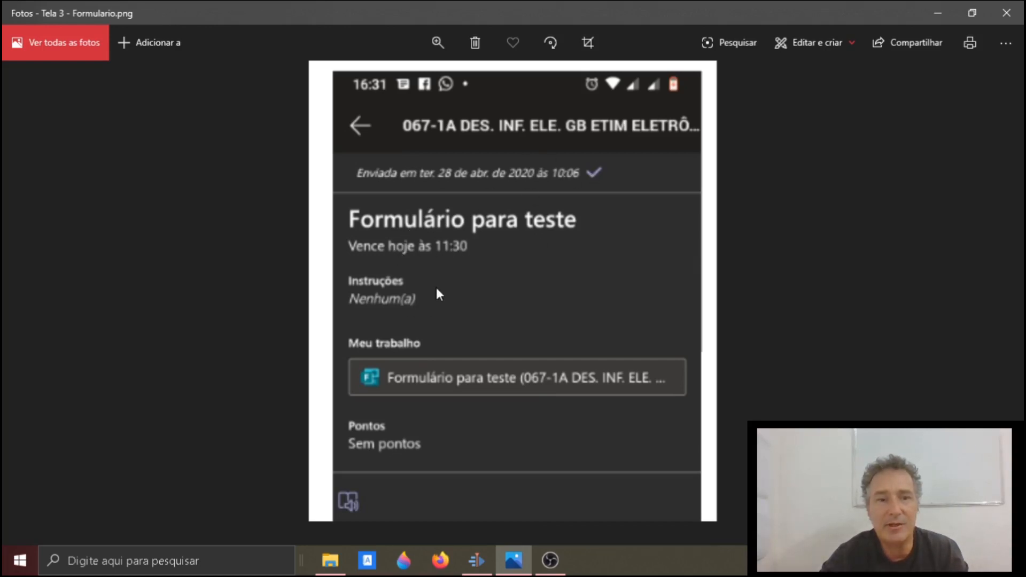
{"action": "left_click_drag", "start_coordinate": [447, 316], "coordinate": [419, 222]}
{"action": "left_click_drag", "start_coordinate": [451, 273], "coordinate": [424, 206]}
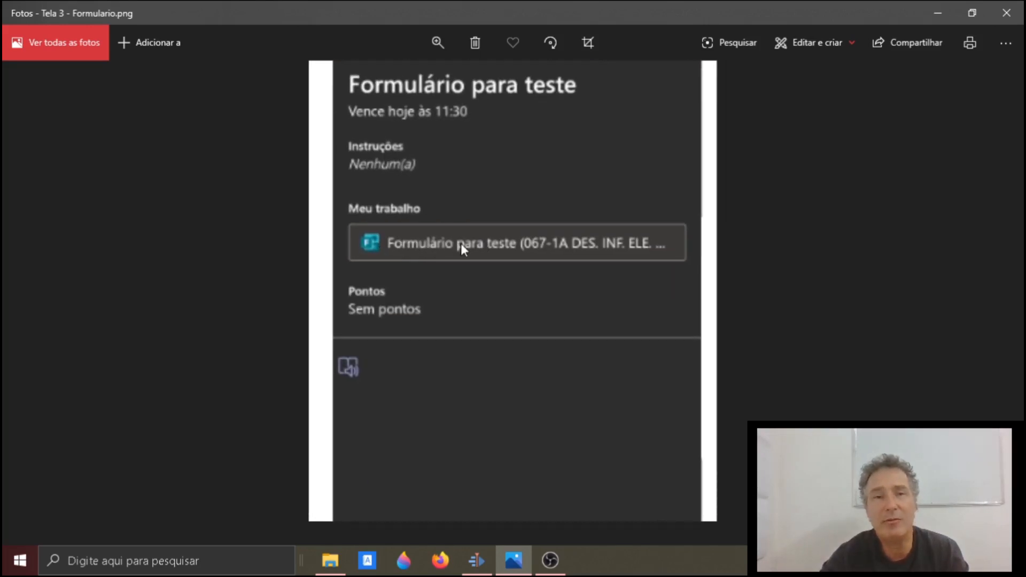
{"action": "left_click_drag", "start_coordinate": [468, 309], "coordinate": [470, 289]}
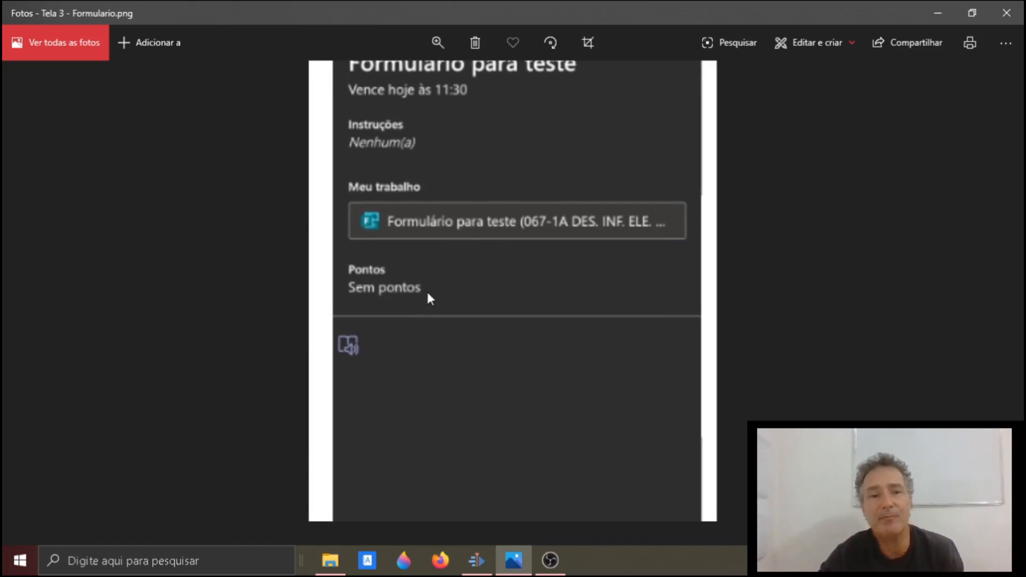
{"action": "scroll", "coordinate": [429, 290], "scroll_direction": "down", "scroll_amount": 3}
{"action": "scroll", "coordinate": [428, 292], "scroll_direction": "down", "scroll_amount": 2}
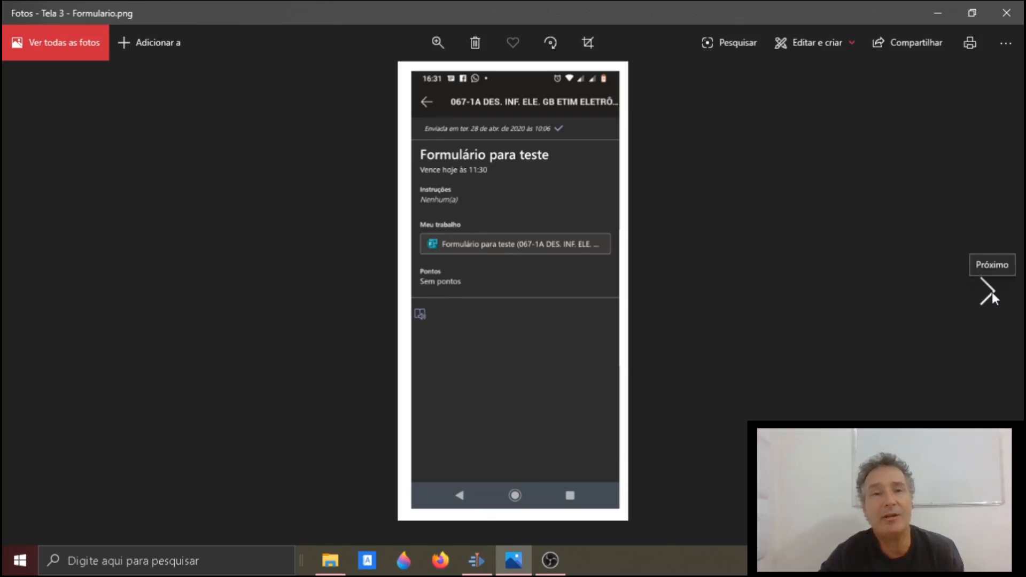
- Show the "Tela 4 - Questionario teste 1" screenshot and examine the return date, due and closing times, attached quiz and points
{"action": "left_click", "coordinate": [992, 291]}
{"action": "scroll", "coordinate": [507, 208], "scroll_direction": "up", "scroll_amount": 3}
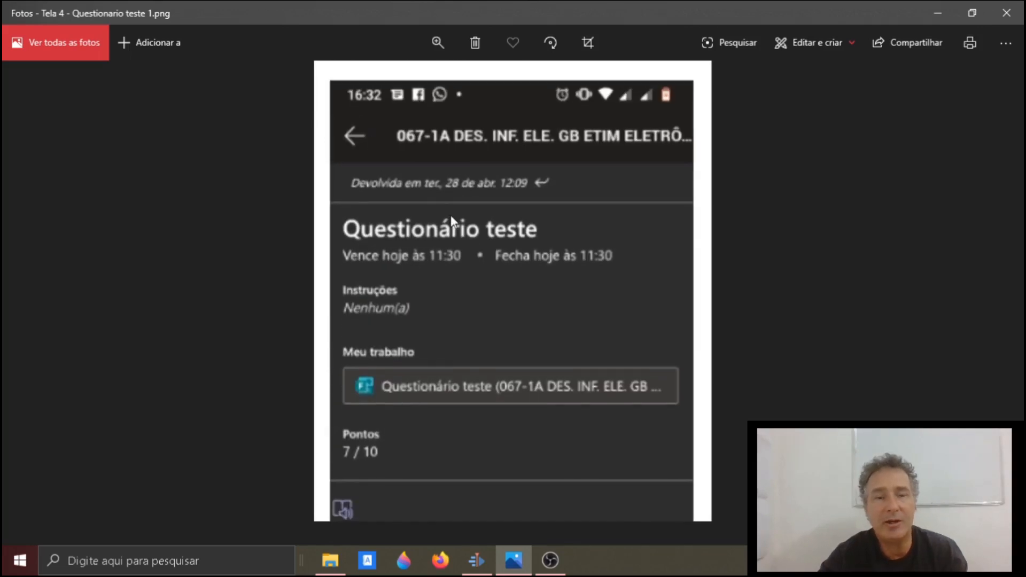
{"action": "scroll", "coordinate": [466, 214], "scroll_direction": "up", "scroll_amount": 1}
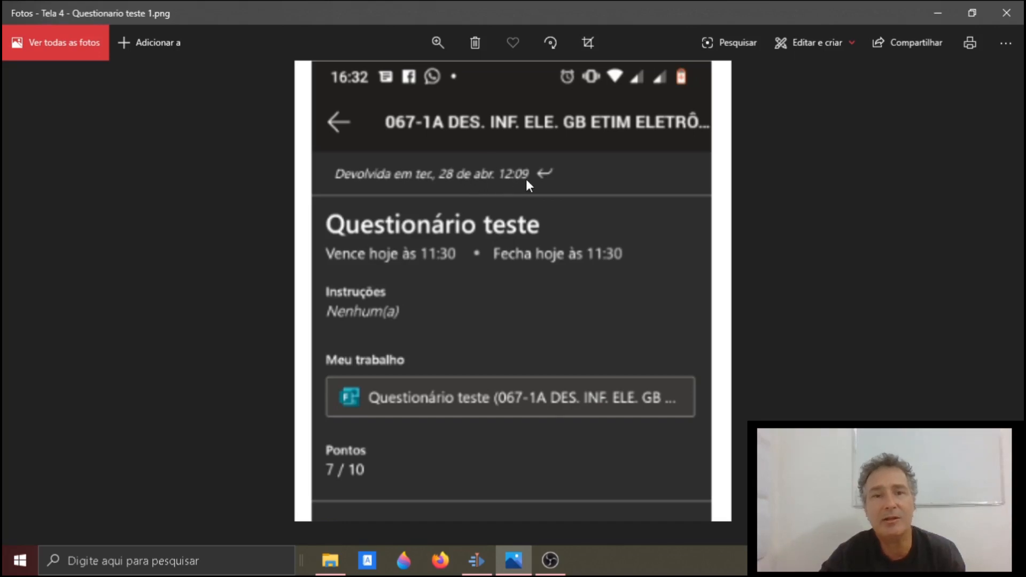
{"action": "scroll", "coordinate": [526, 179], "scroll_direction": "up", "scroll_amount": 1}
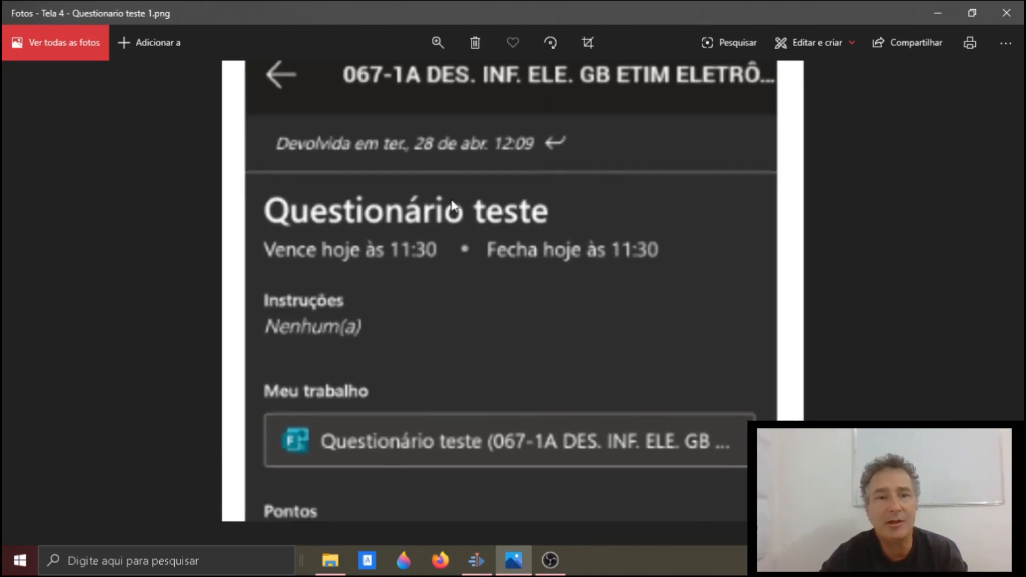
{"action": "scroll", "coordinate": [334, 188], "scroll_direction": "down", "scroll_amount": 2}
{"action": "scroll", "coordinate": [356, 222], "scroll_direction": "down", "scroll_amount": 2}
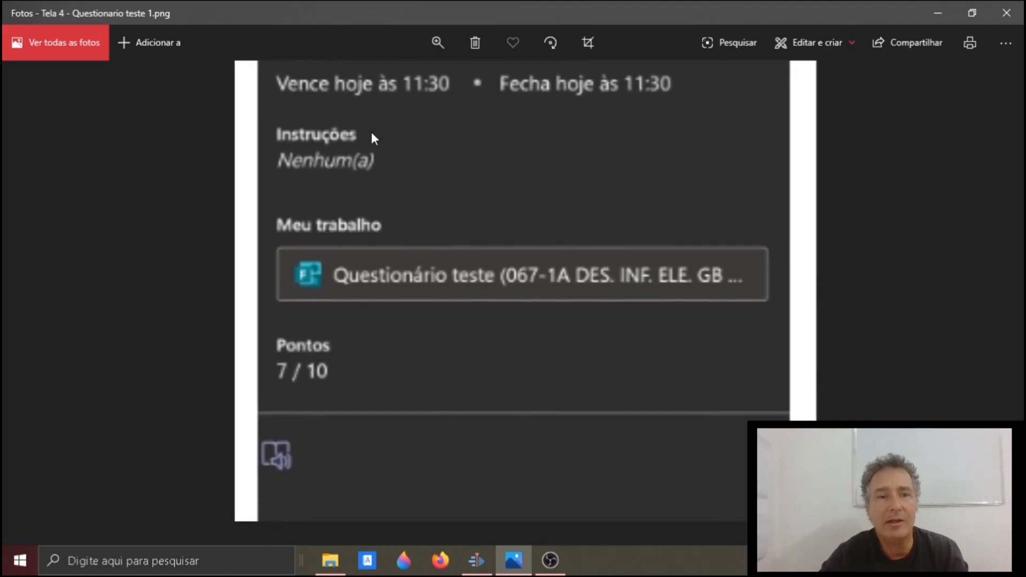
{"action": "scroll", "coordinate": [272, 293], "scroll_direction": "down", "scroll_amount": 1}
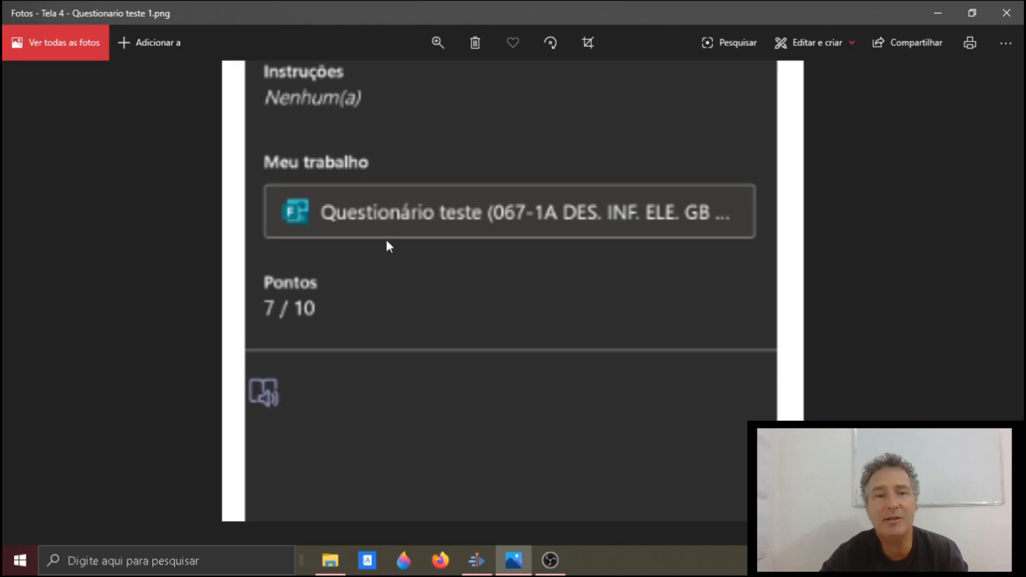
{"action": "left_click_drag", "start_coordinate": [377, 205], "coordinate": [373, 271]}
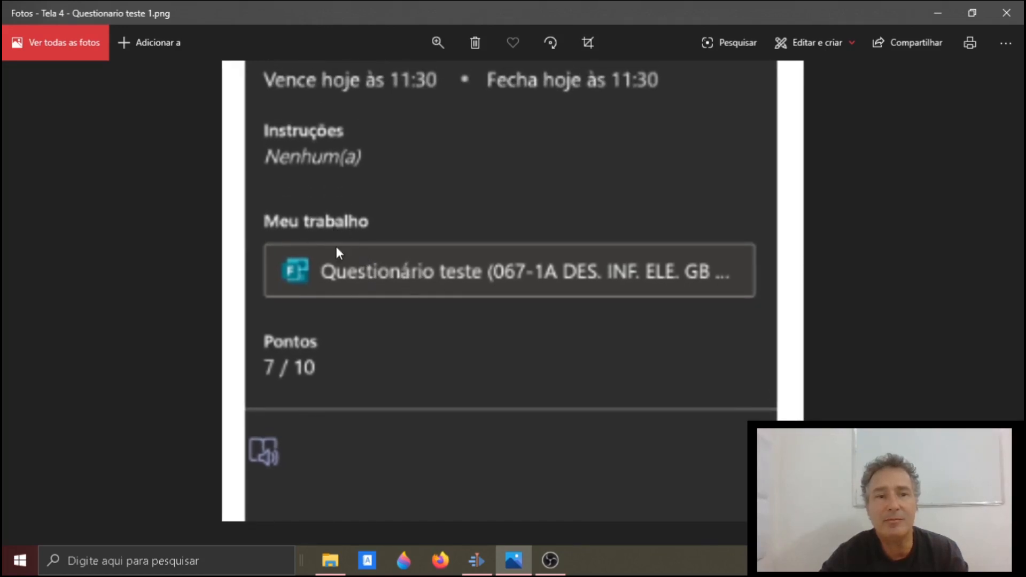
{"action": "scroll", "coordinate": [338, 247], "scroll_direction": "down", "scroll_amount": 1}
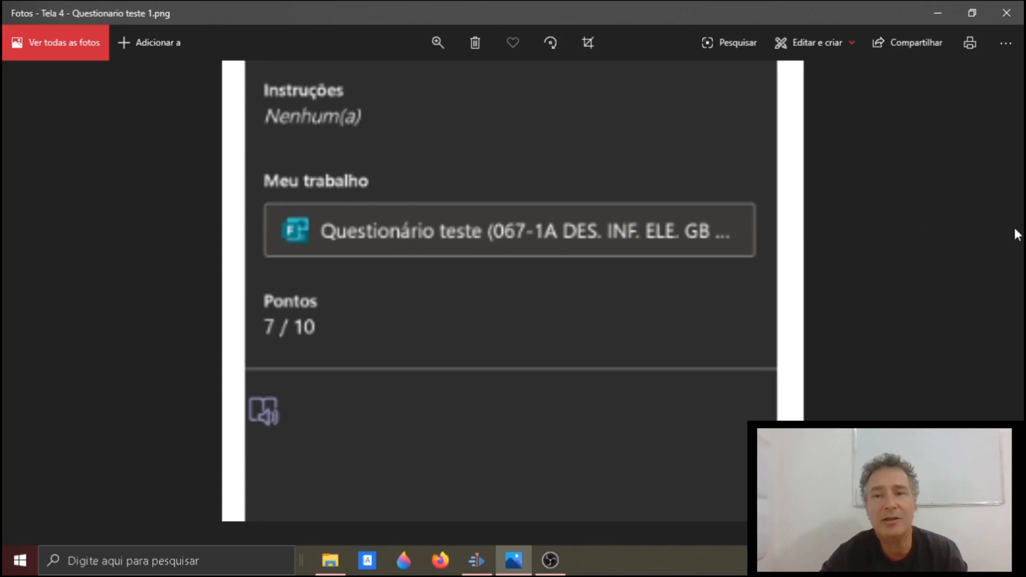
{"action": "scroll", "coordinate": [539, 291], "scroll_direction": "down", "scroll_amount": 5}
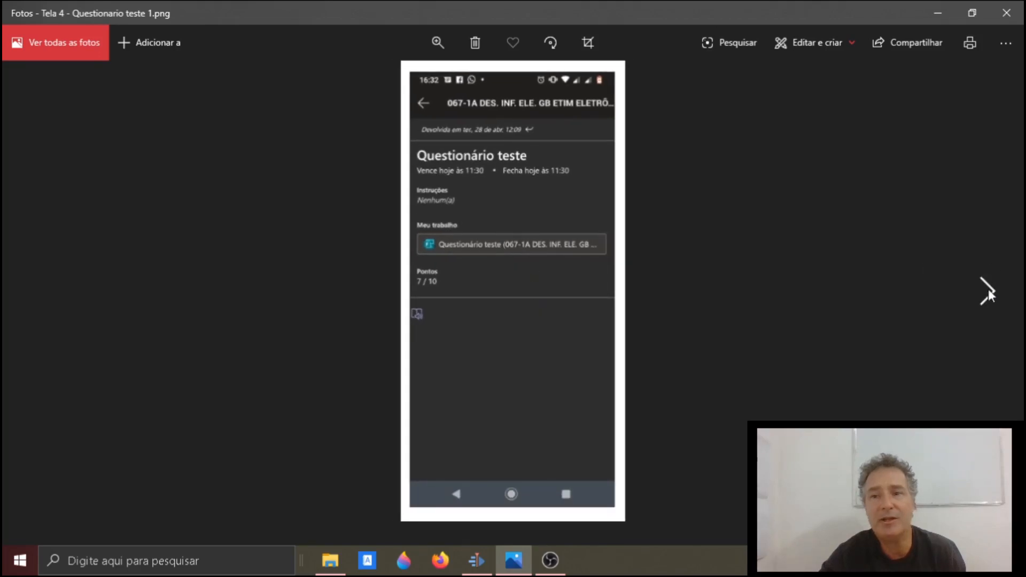
- Show the "Tela 5 - questionario teste 2" screenshot and examine the quiz's total points and question 1 with its marked answer
{"action": "left_click", "coordinate": [988, 291]}
{"action": "scroll", "coordinate": [577, 203], "scroll_direction": "up", "scroll_amount": 5}
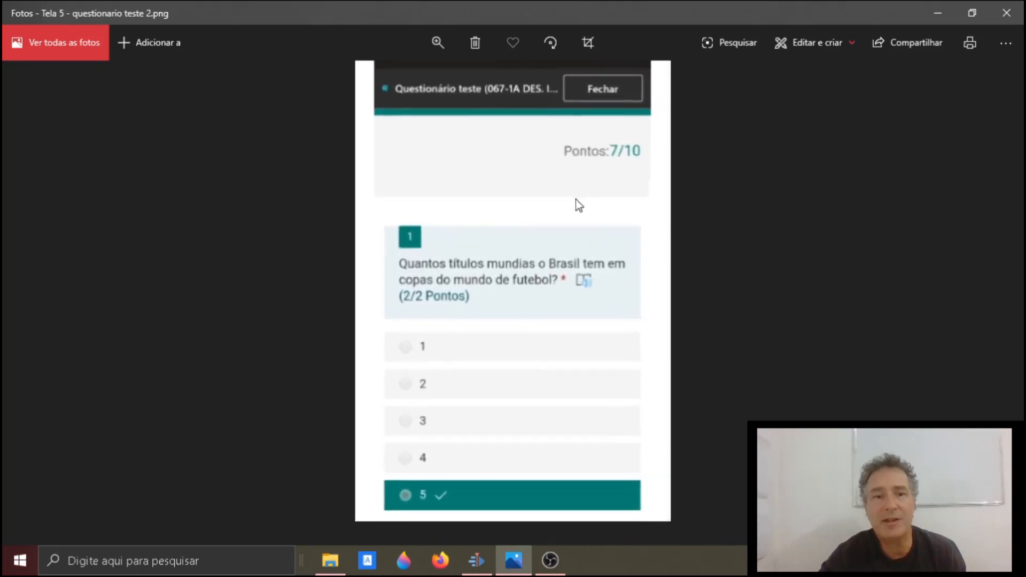
{"action": "left_click_drag", "start_coordinate": [556, 209], "coordinate": [551, 437]}
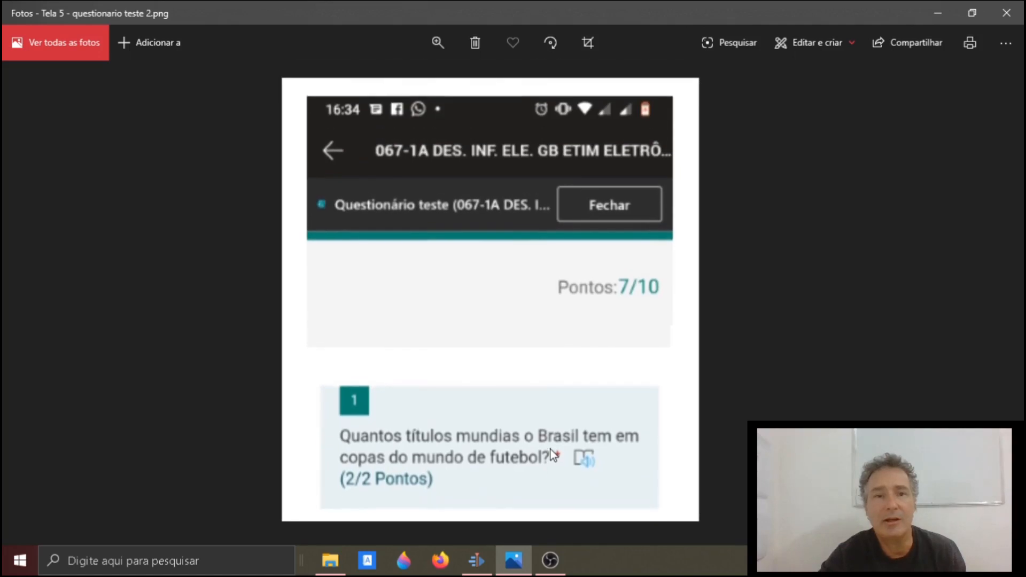
{"action": "left_click_drag", "start_coordinate": [558, 280], "coordinate": [558, 163]}
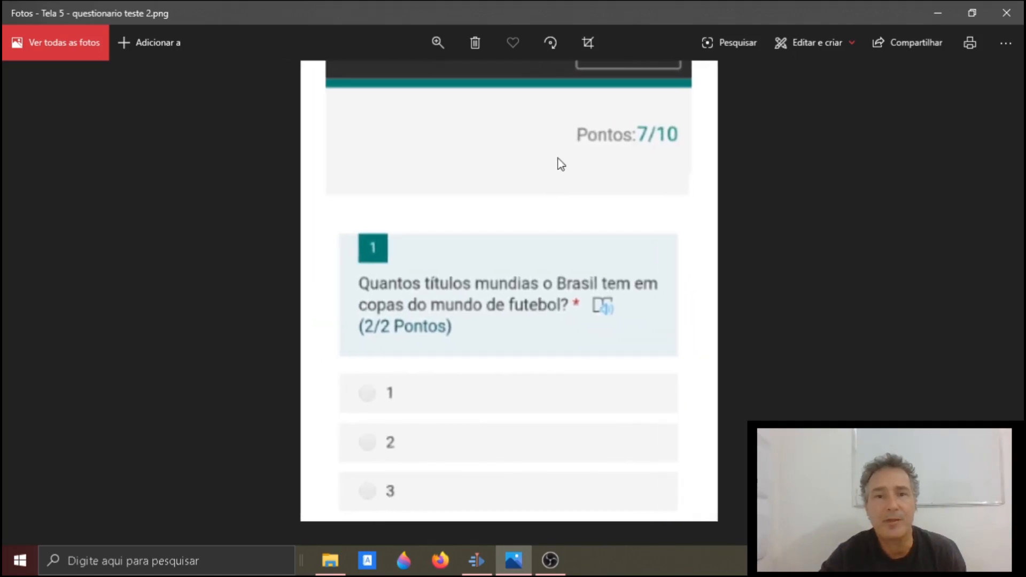
{"action": "left_click_drag", "start_coordinate": [524, 292], "coordinate": [484, 172]}
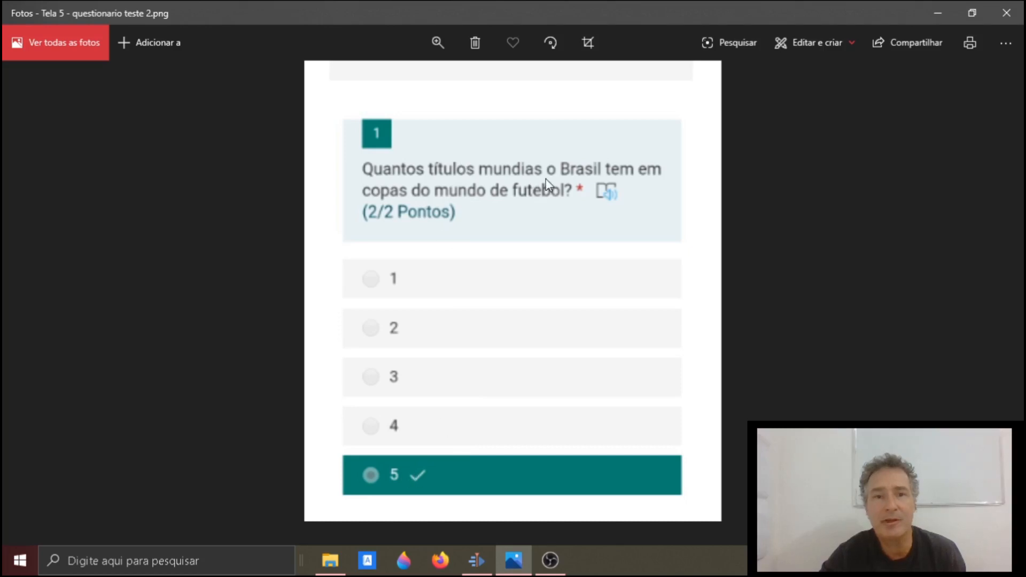
{"action": "scroll", "coordinate": [525, 267], "scroll_direction": "down", "scroll_amount": 3}
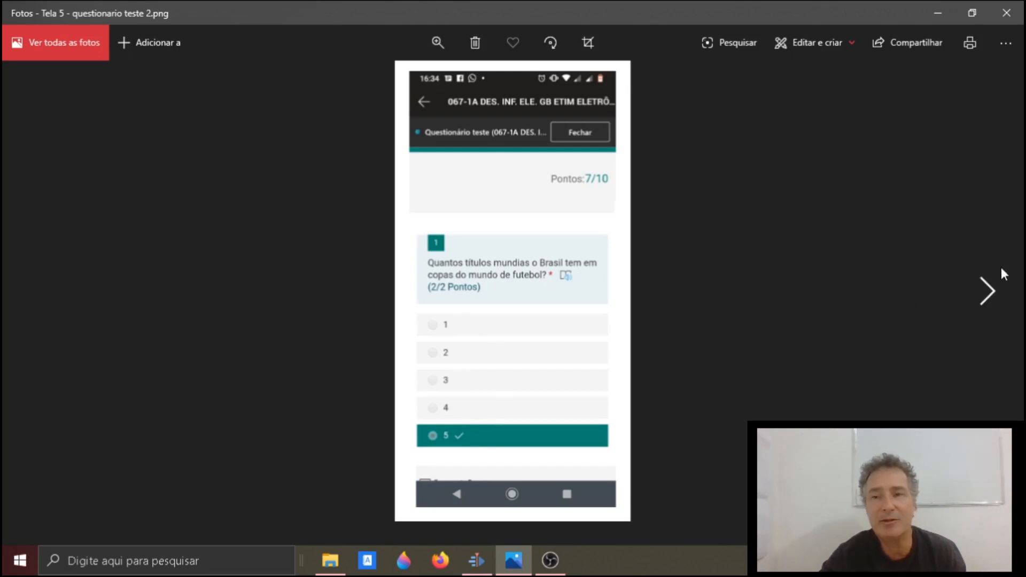
- Show the "Tela 6 - questionario teste 3" screenshot and examine question 3's points, the student's answer and the teacher's feedback comments
{"action": "left_click", "coordinate": [987, 300]}
{"action": "scroll", "coordinate": [539, 311], "scroll_direction": "up", "scroll_amount": 3}
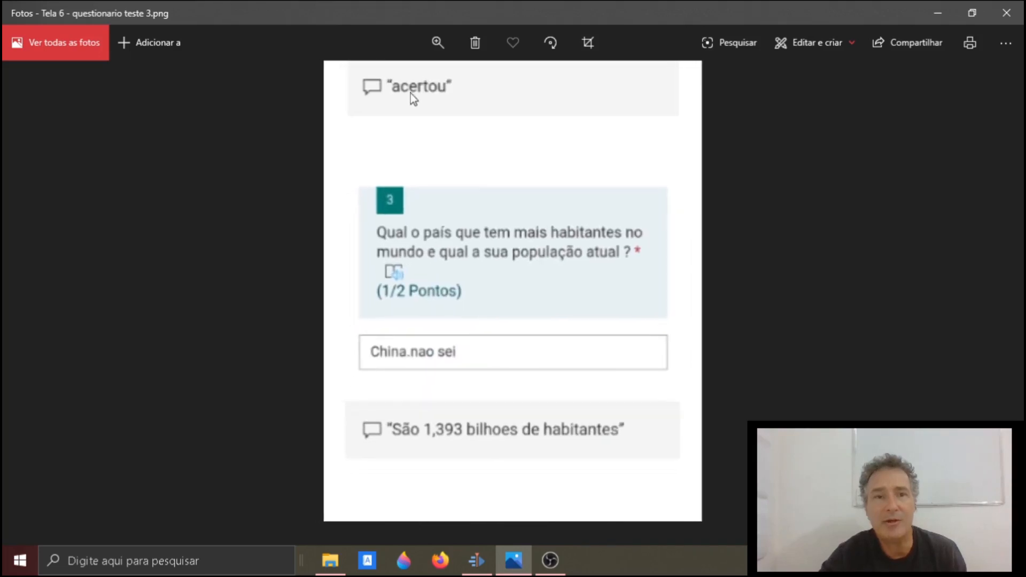
{"action": "left_click_drag", "start_coordinate": [465, 231], "coordinate": [443, 166]}
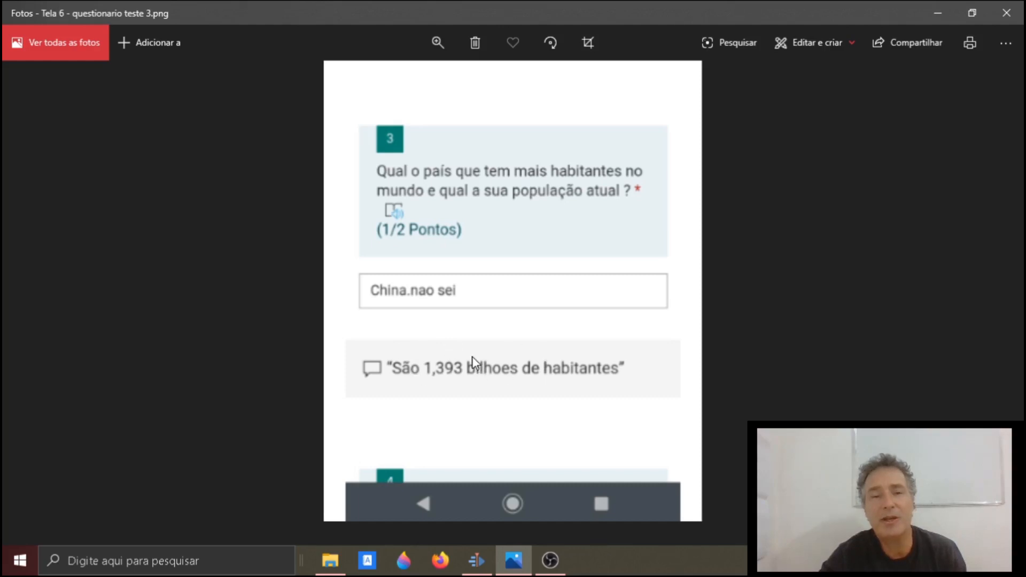
{"action": "scroll", "coordinate": [472, 362], "scroll_direction": "down", "scroll_amount": 3}
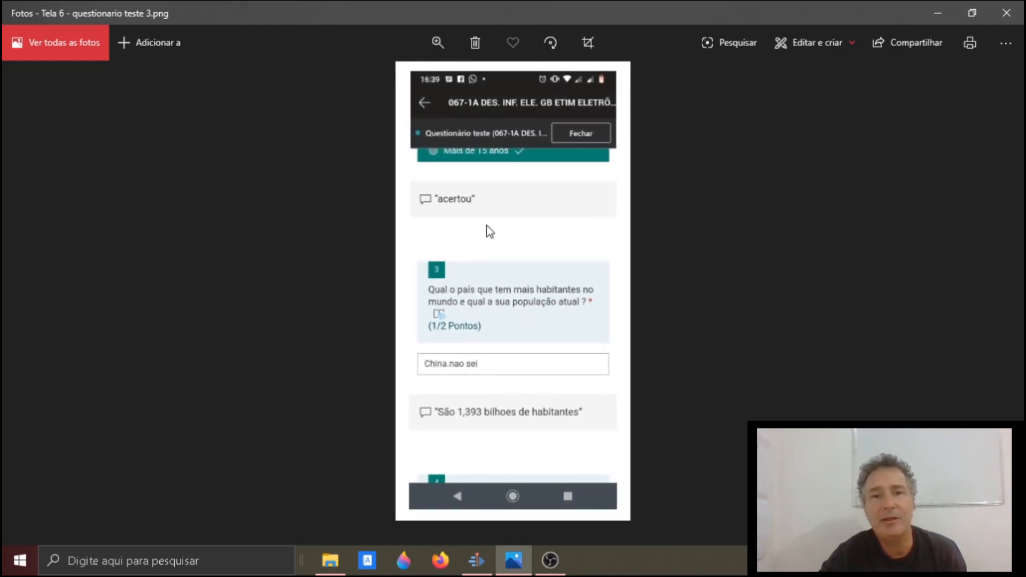